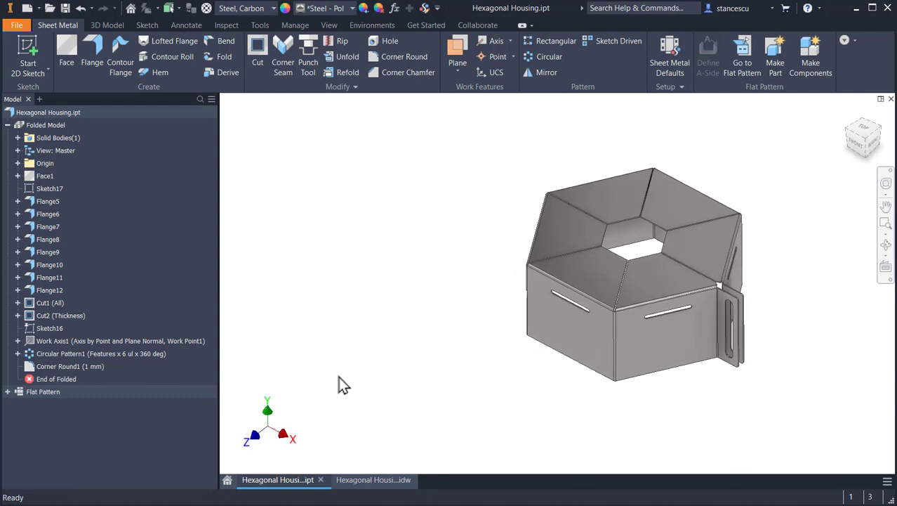
Examine the dimensioned views, flat pattern and isometric view in the Hexagonal Housing drawing
{"action": "left_click", "coordinate": [351, 480]}
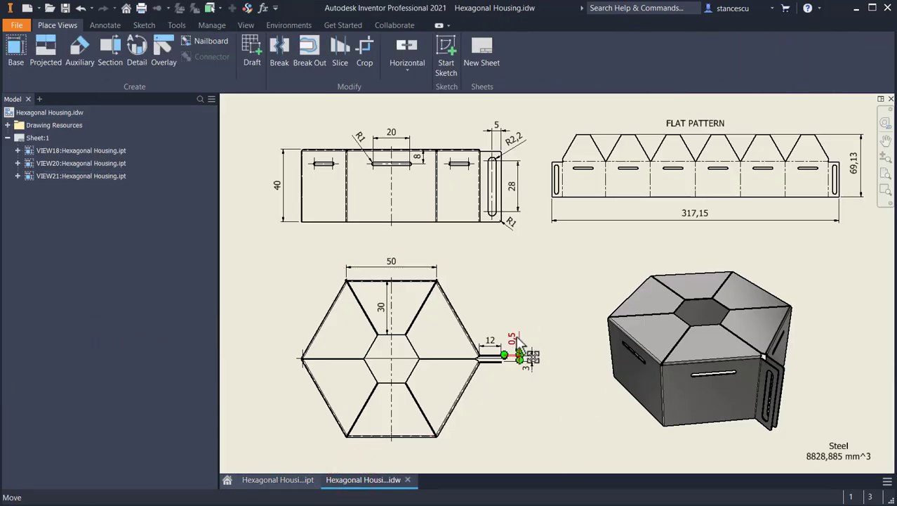
{"action": "scroll", "coordinate": [517, 351], "scroll_direction": "up", "scroll_amount": 3}
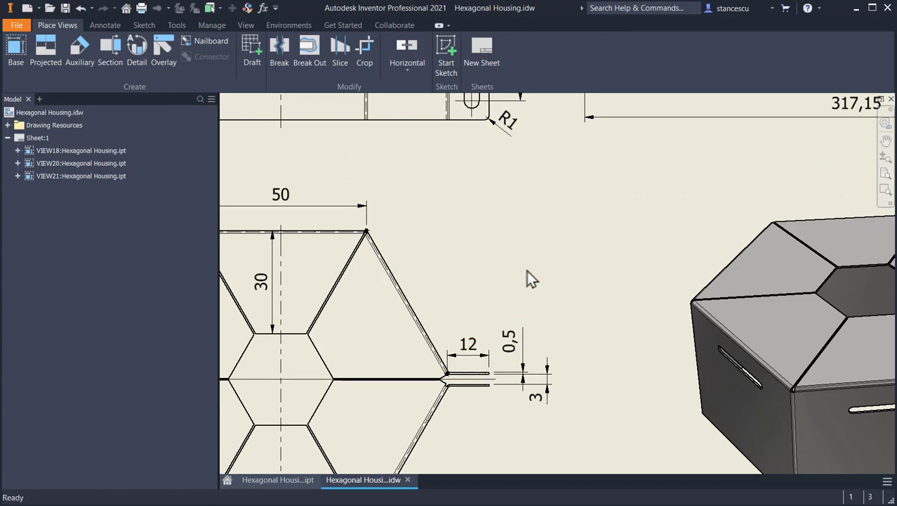
{"action": "scroll", "coordinate": [545, 248], "scroll_direction": "down", "scroll_amount": 3}
{"action": "mouse_move", "coordinate": [538, 244]}
{"action": "middle_mouse_down"}
{"action": "mouse_move", "coordinate": [646, 325]}
{"action": "mouse_move", "coordinate": [623, 273]}
{"action": "middle_mouse_up"}
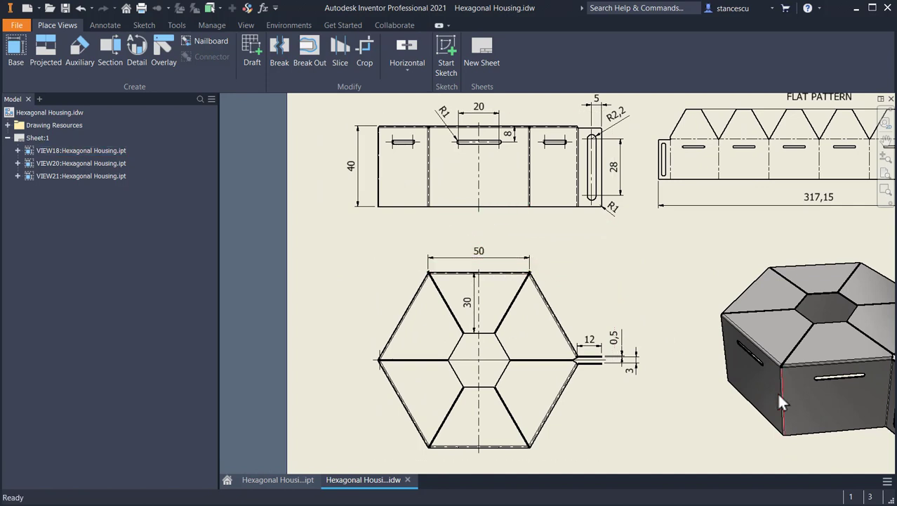
{"action": "middle_click_drag", "start_coordinate": [808, 391], "coordinate": [708, 387]}
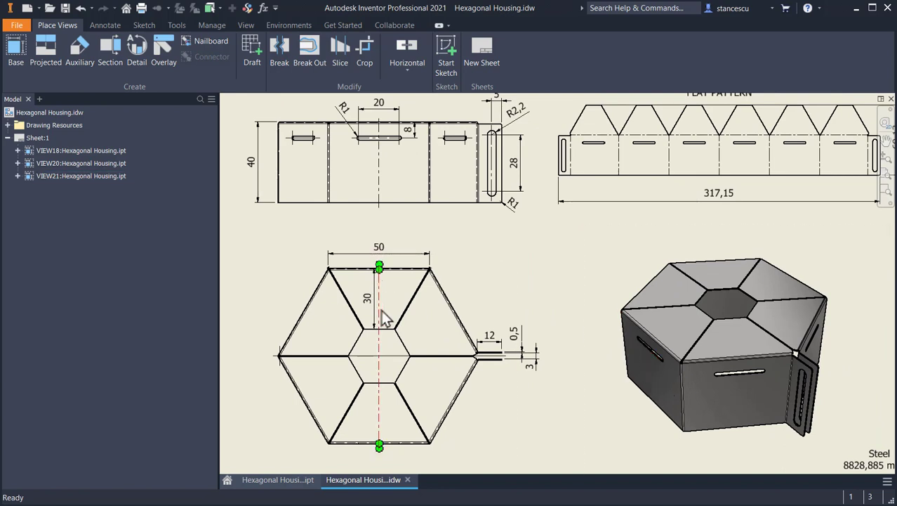
{"action": "left_click", "coordinate": [259, 165]}
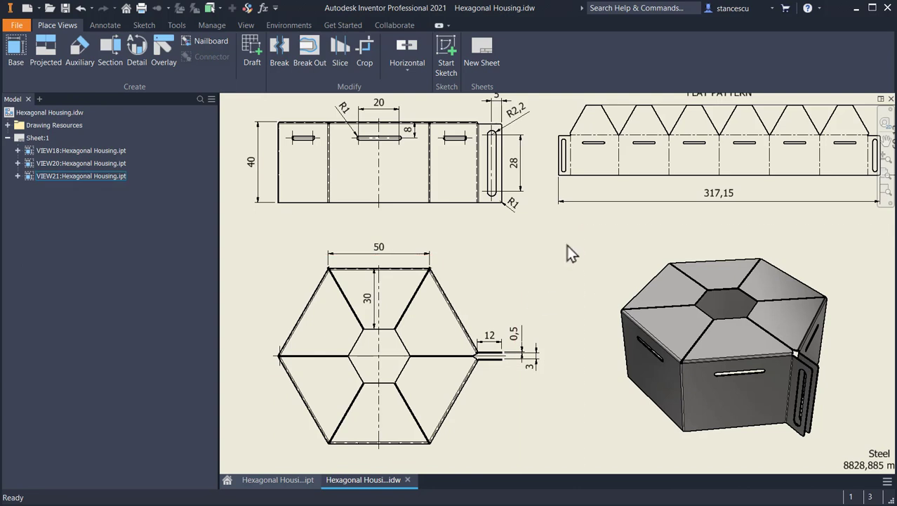
{"action": "left_click", "coordinate": [544, 246]}
Create a new part from the metric Sheet Metal (mm).ipt template and start a 2D sketch on the XY plane
{"action": "left_click", "coordinate": [32, 6]}
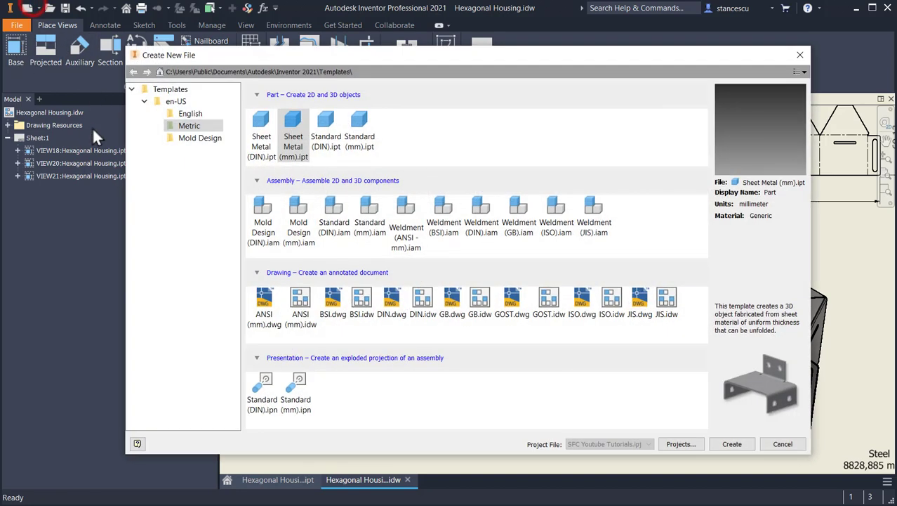
{"action": "left_click", "coordinate": [286, 121]}
{"action": "left_click", "coordinate": [288, 125]}
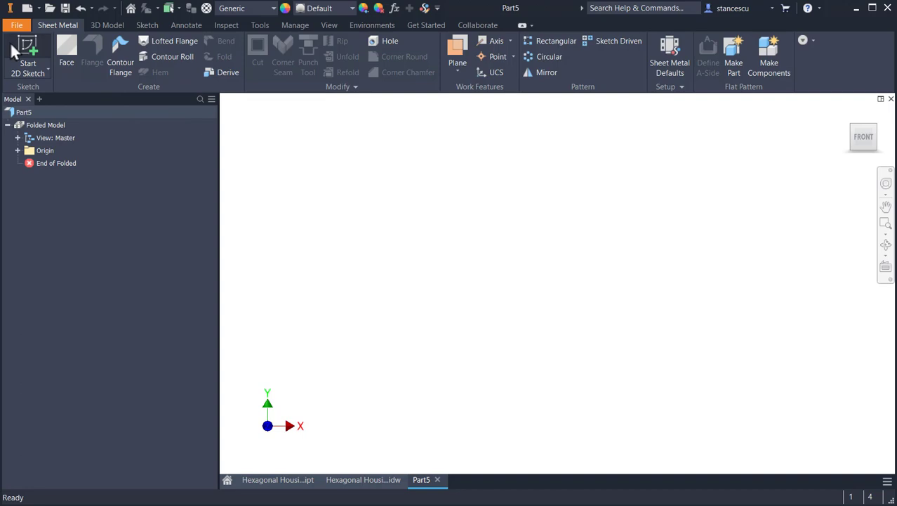
{"action": "left_click", "coordinate": [14, 46]}
{"action": "left_click", "coordinate": [525, 179]}
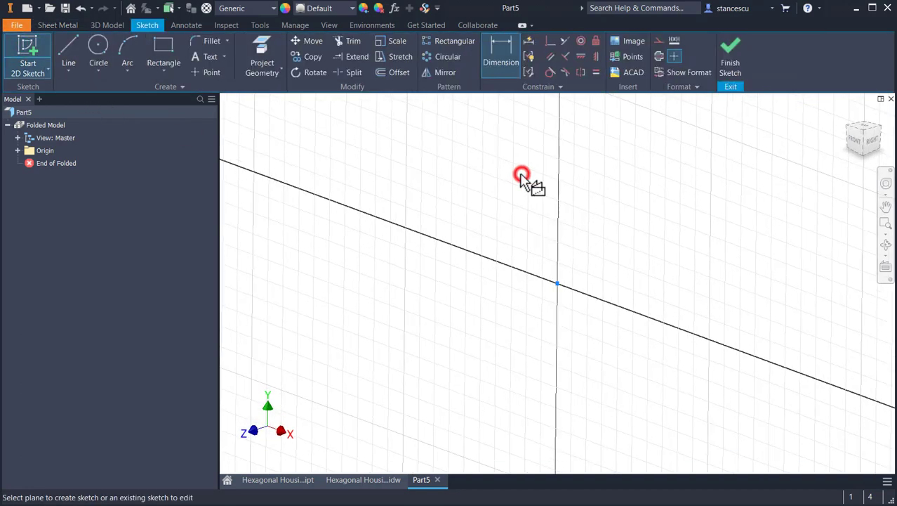
Sketch a rectangle about 26 mm wide and make its lower edge's midpoint coincident with the origin
{"action": "left_click", "coordinate": [165, 51]}
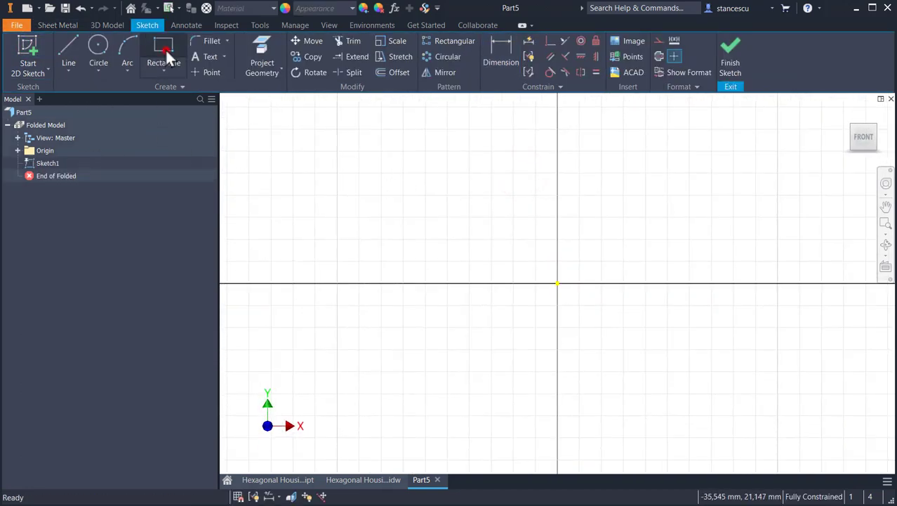
{"action": "left_click", "coordinate": [424, 142]}
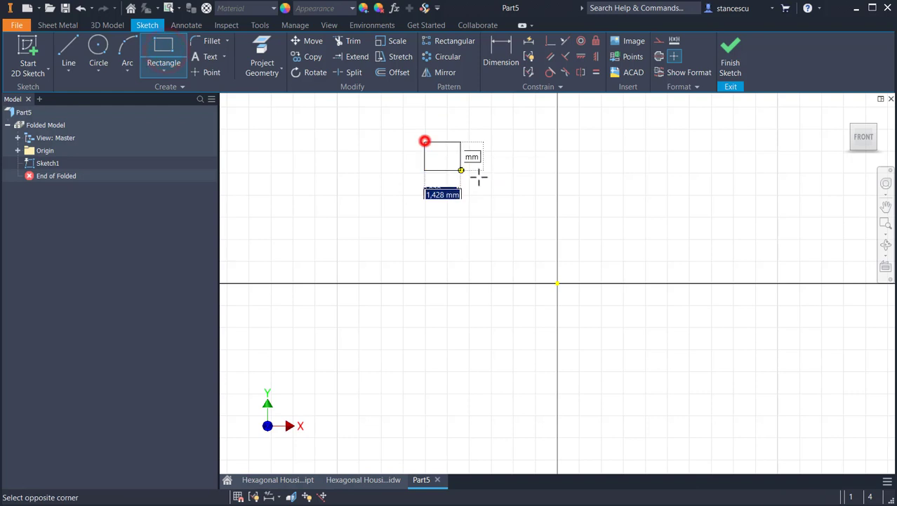
{"action": "left_click", "coordinate": [716, 301]}
{"action": "left_click", "coordinate": [546, 40]}
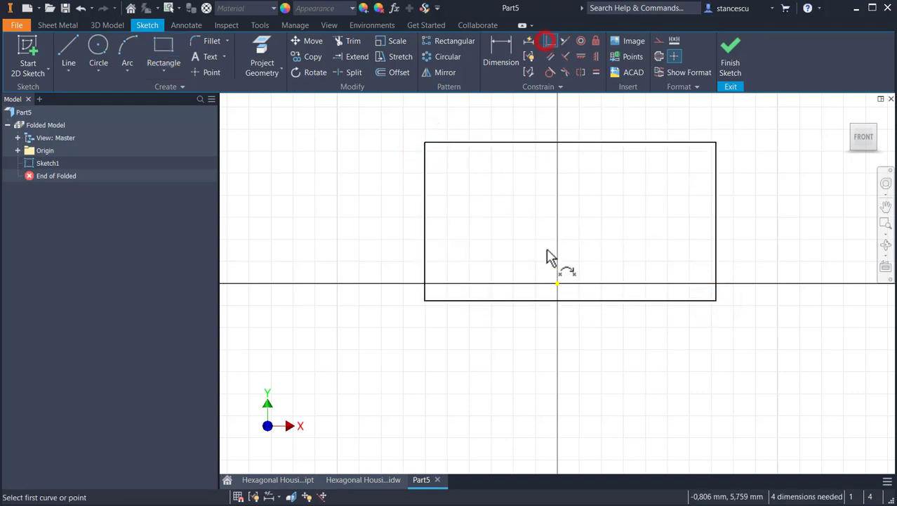
{"action": "left_click", "coordinate": [570, 301]}
{"action": "left_click", "coordinate": [558, 283]}
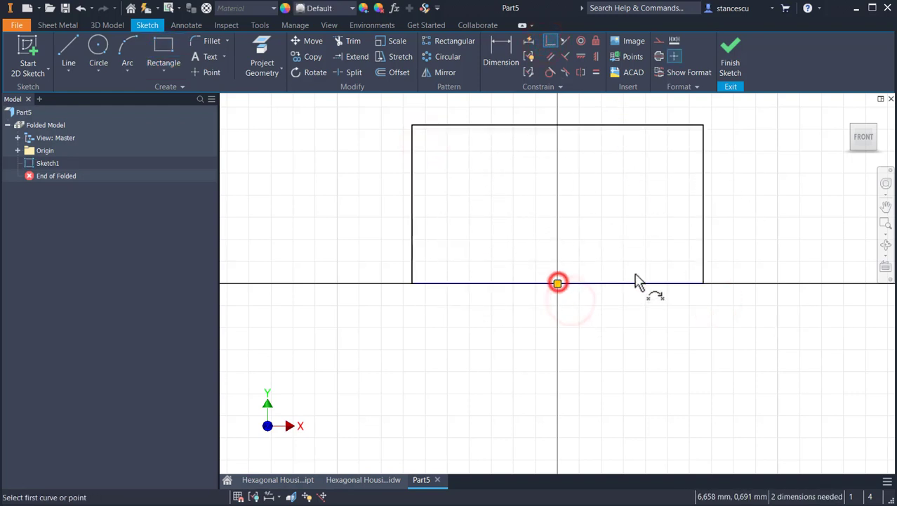
{"action": "middle_click_drag", "start_coordinate": [606, 219], "coordinate": [609, 319]}
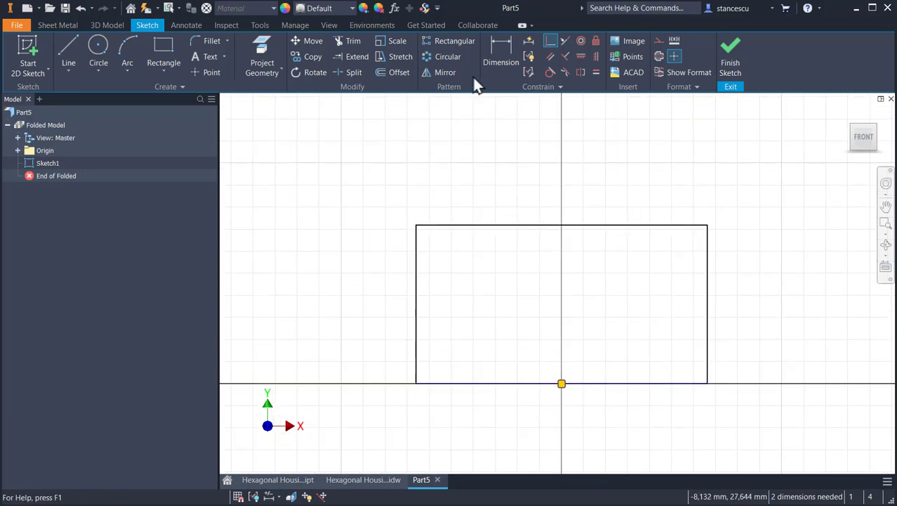
Dimension the rectangle's width with the named parameter SideFaceLength=50 and display the sketch dimensions as expressions
{"action": "left_click", "coordinate": [498, 54]}
{"action": "left_click", "coordinate": [523, 226]}
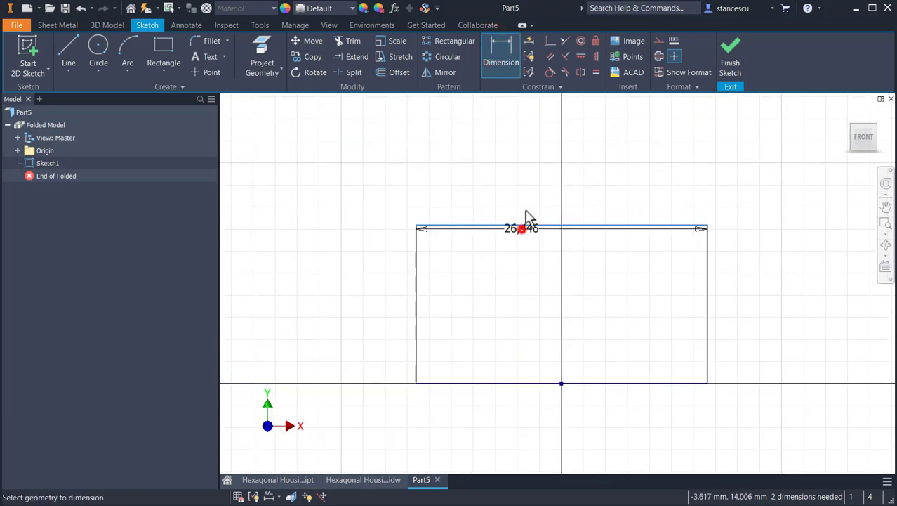
{"action": "left_click", "coordinate": [528, 185]}
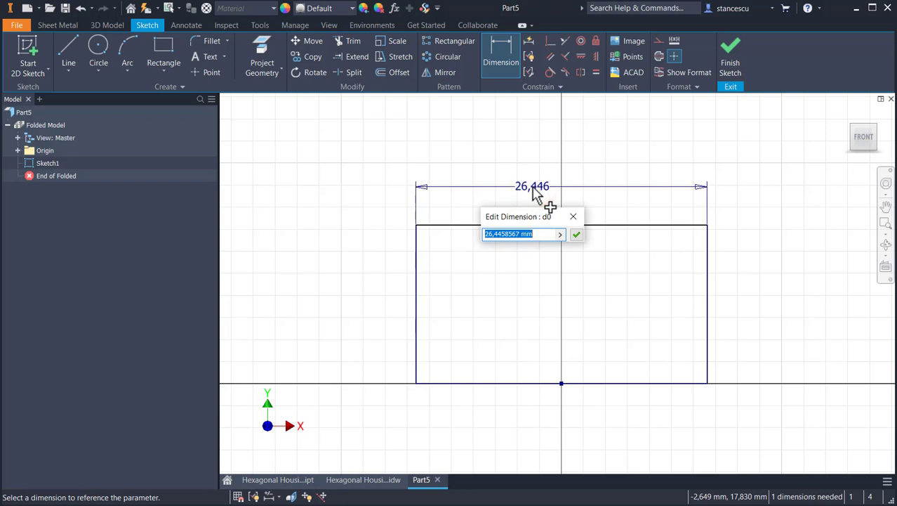
{"action": "type", "text": "5"}
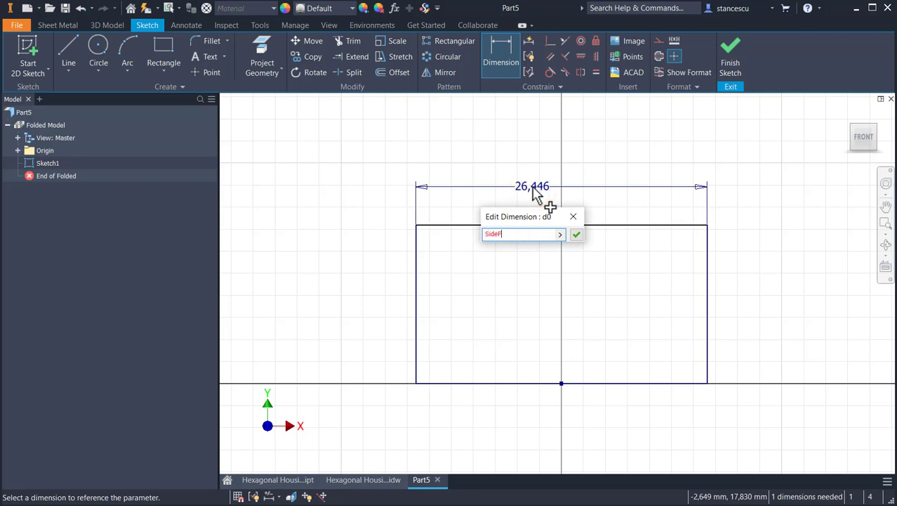
{"action": "type", "text": "ideFaceLen"}
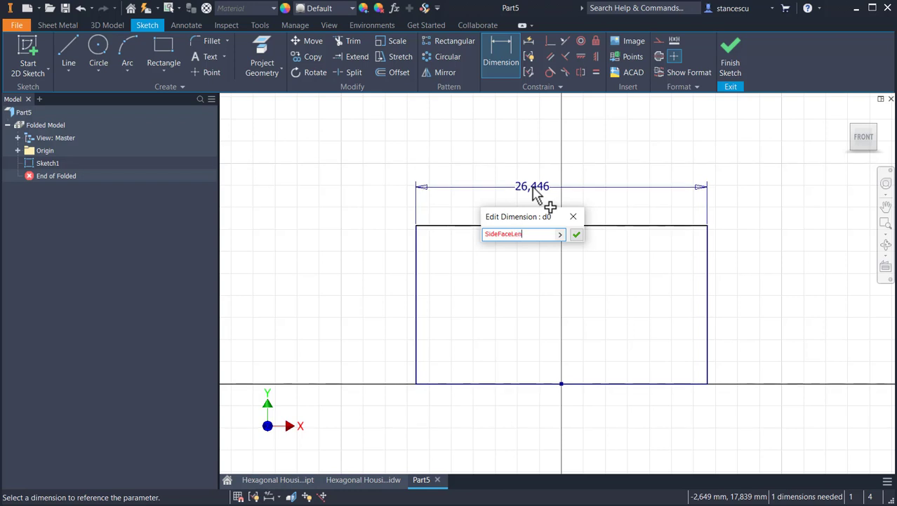
{"action": "type", "text": "gth=50"}
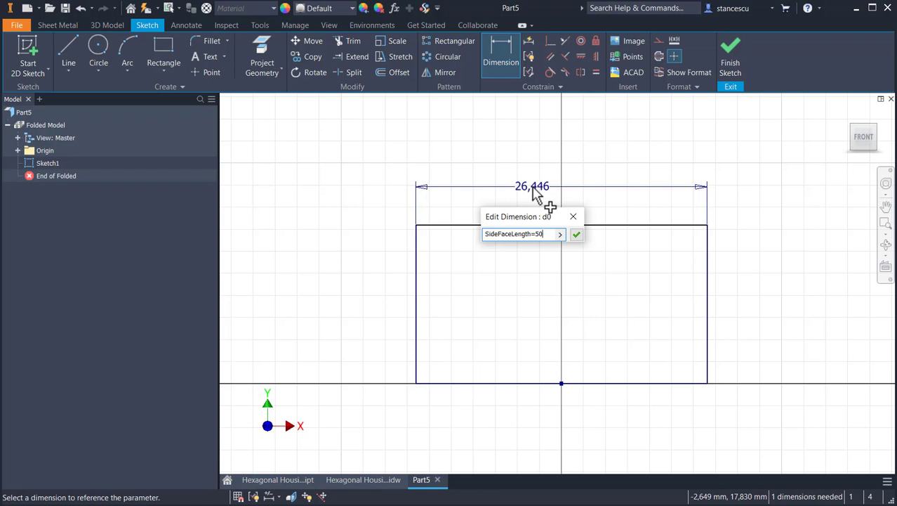
{"action": "key", "text": "Return"}
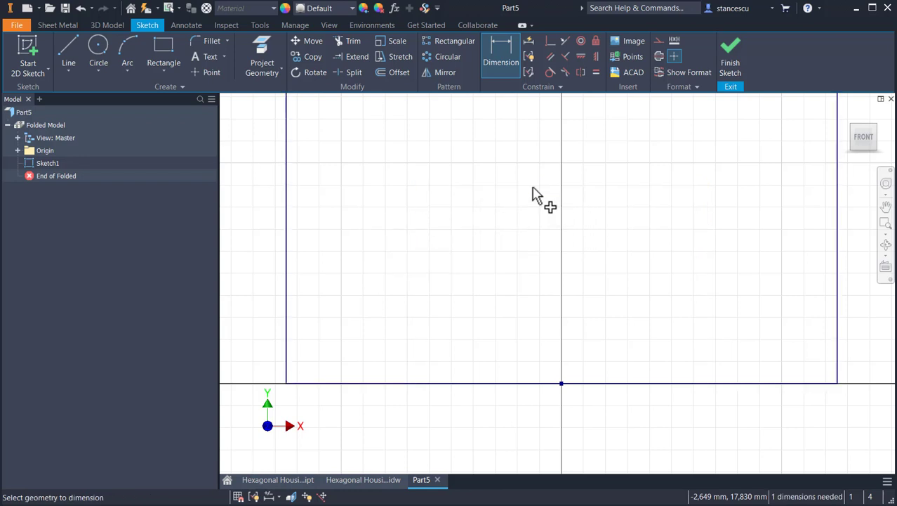
{"action": "key", "text": "Home"}
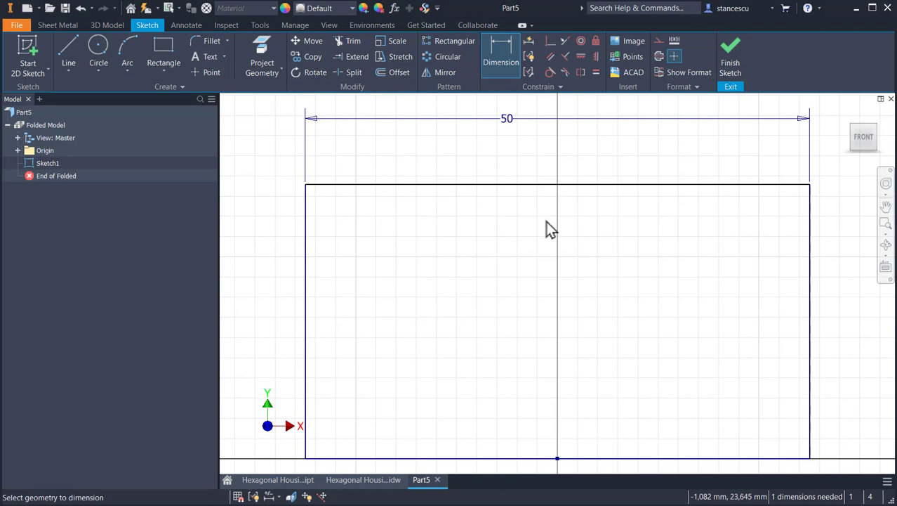
{"action": "left_click", "coordinate": [270, 496]}
{"action": "left_click", "coordinate": [280, 452]}
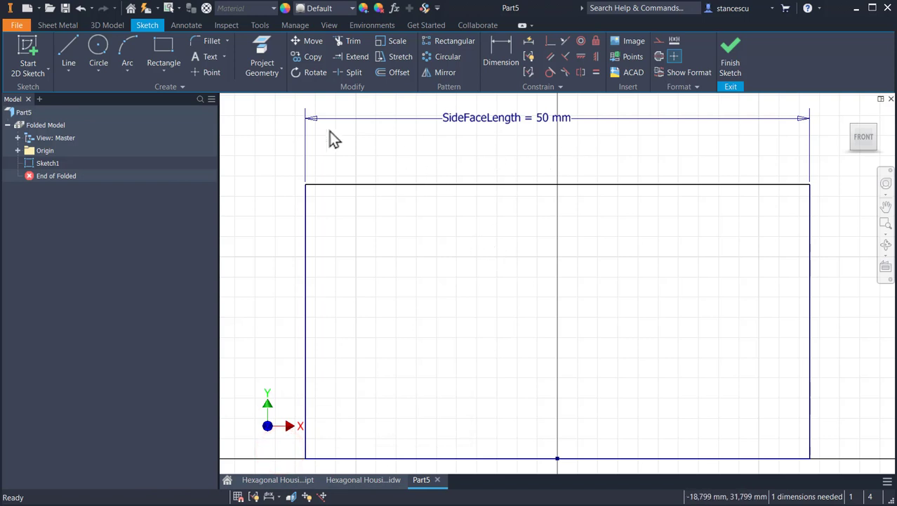
Dimension the rectangle's height at 40 mm and review the part's parameter list
{"action": "left_click", "coordinate": [504, 53]}
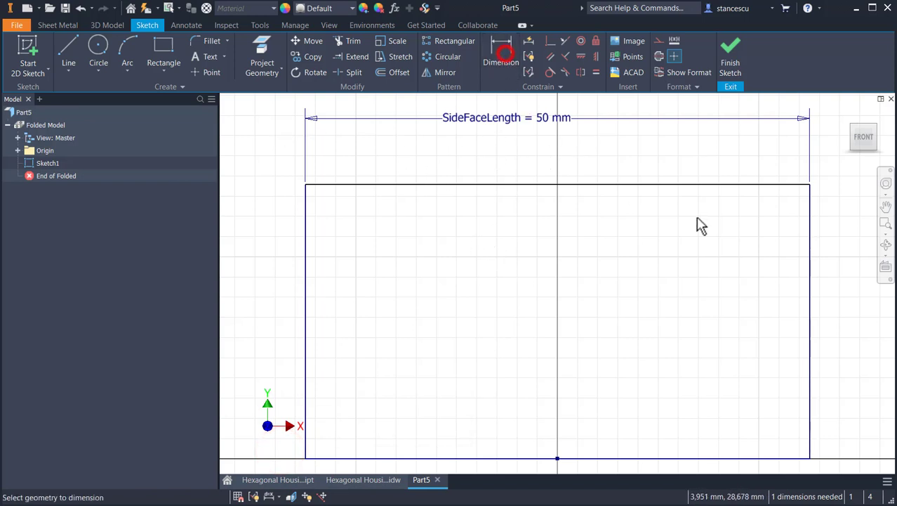
{"action": "left_click", "coordinate": [810, 295]}
{"action": "left_click", "coordinate": [863, 315]}
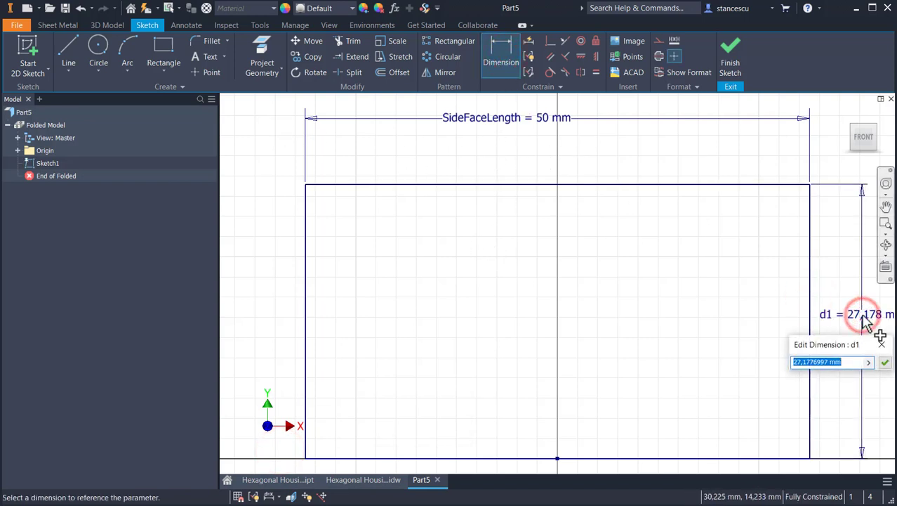
{"action": "type", "text": "40"}
{"action": "key", "text": "Return"}
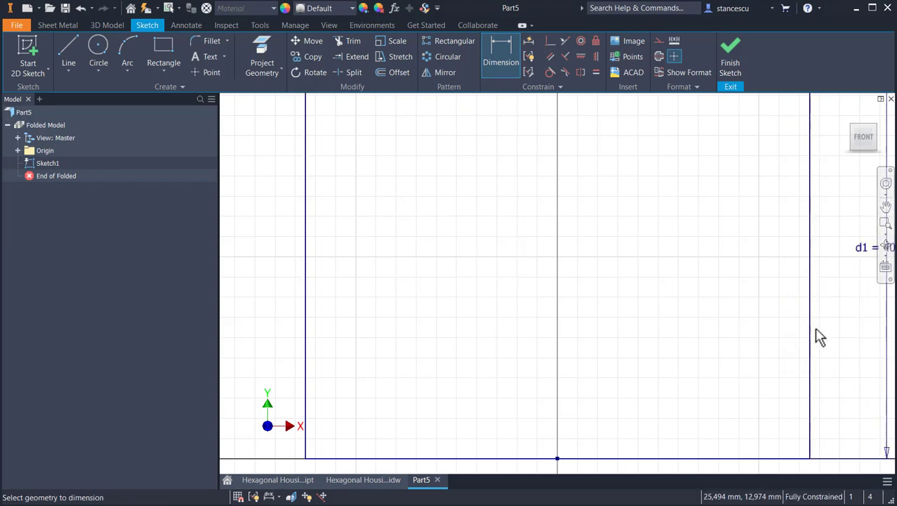
{"action": "key", "text": "Home"}
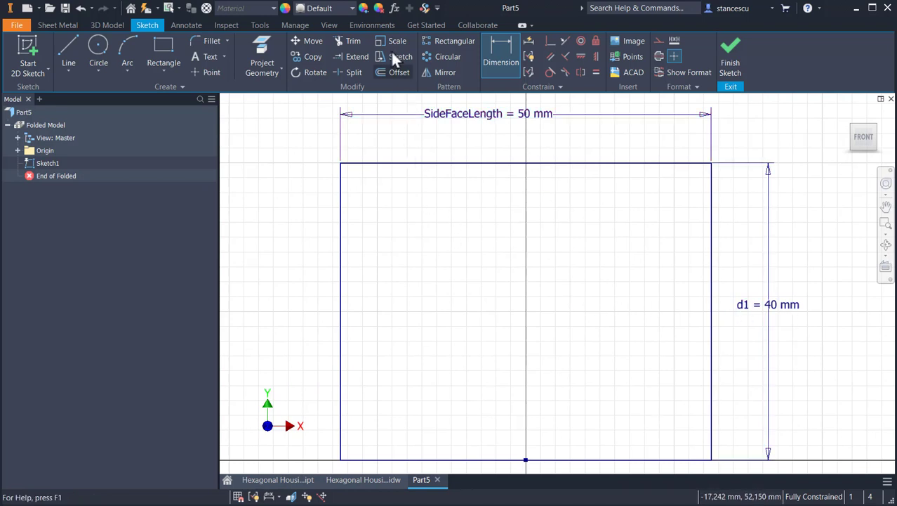
{"action": "left_click", "coordinate": [393, 14]}
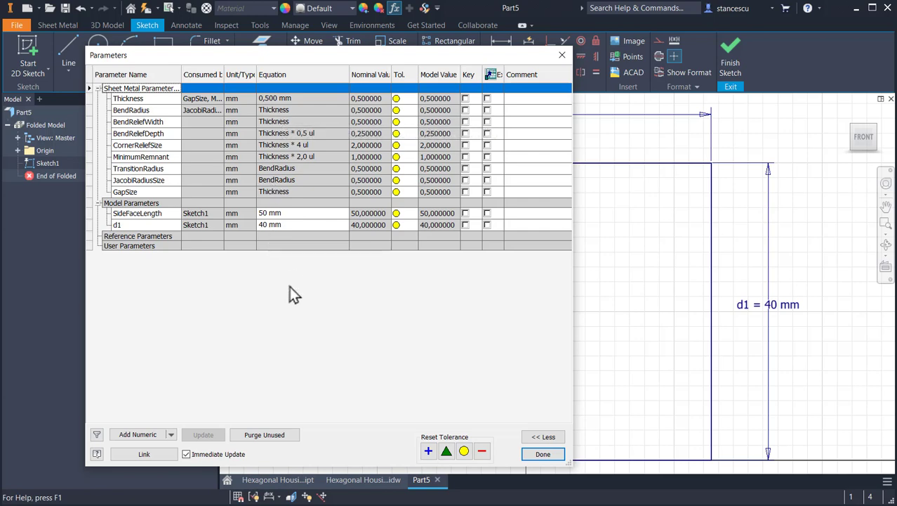
{"action": "left_click", "coordinate": [538, 455]}
Finish the sketch and create a sheet metal face from the rectangle using the default rule
{"action": "left_click", "coordinate": [731, 56]}
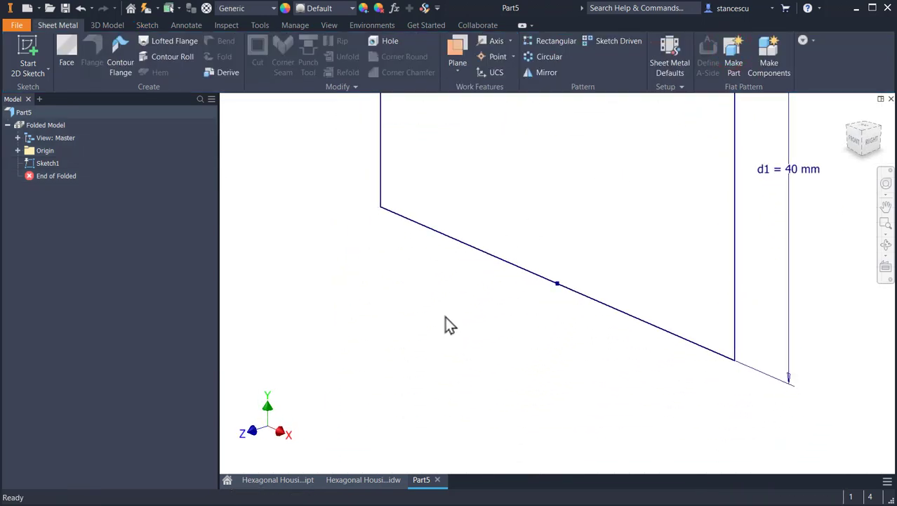
{"action": "key", "text": "F6"}
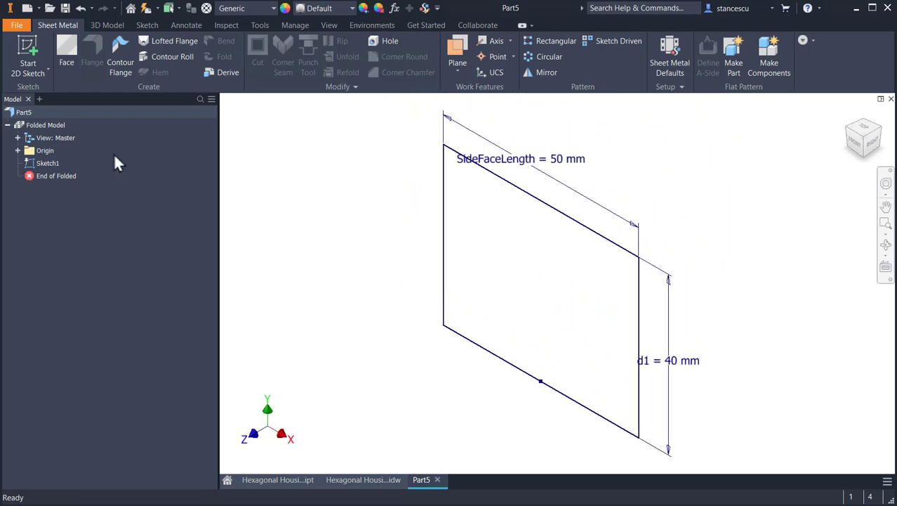
{"action": "left_click", "coordinate": [66, 45]}
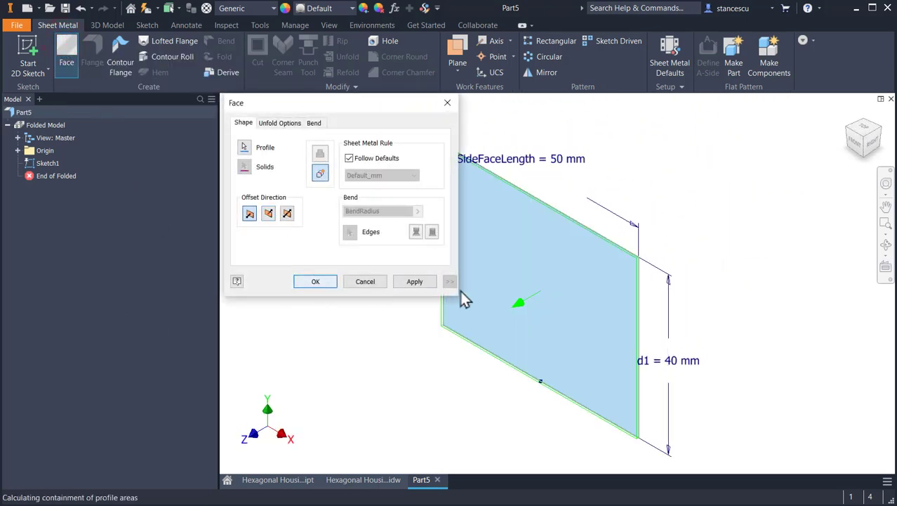
{"action": "left_click", "coordinate": [315, 282]}
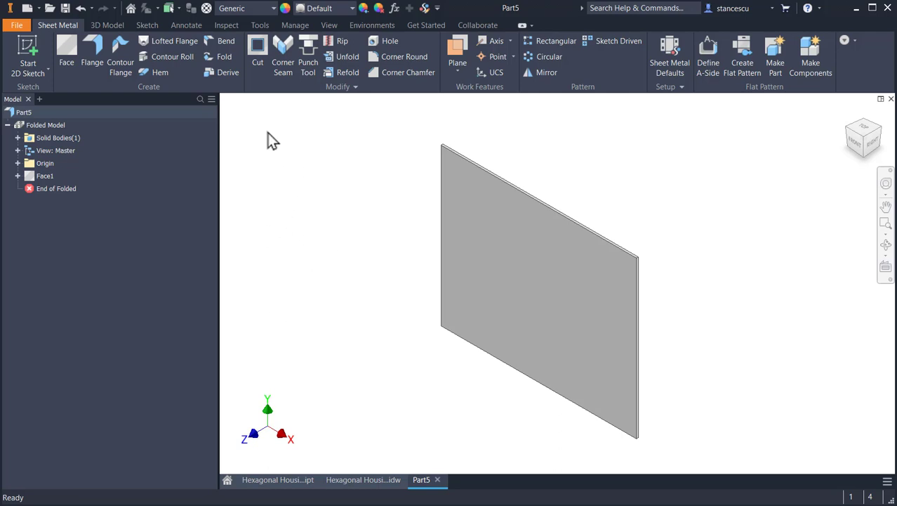
Start a flange on the far vertical edge of the base face and set its angle to 60 degrees
{"action": "left_click", "coordinate": [90, 44]}
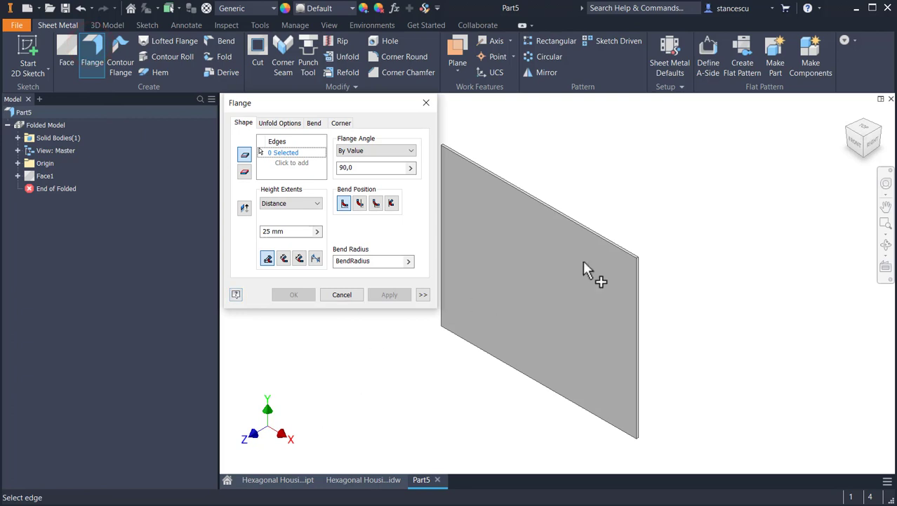
{"action": "left_click", "coordinate": [881, 140]}
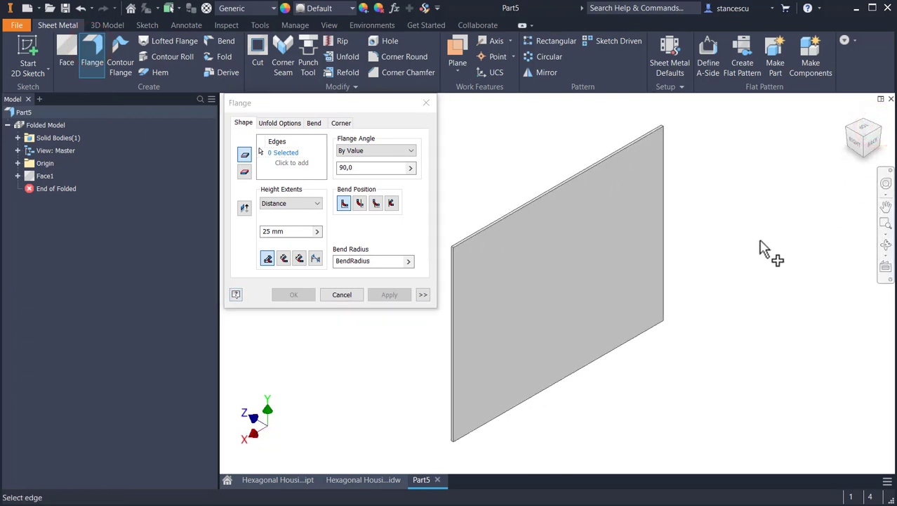
{"action": "left_click", "coordinate": [664, 232]}
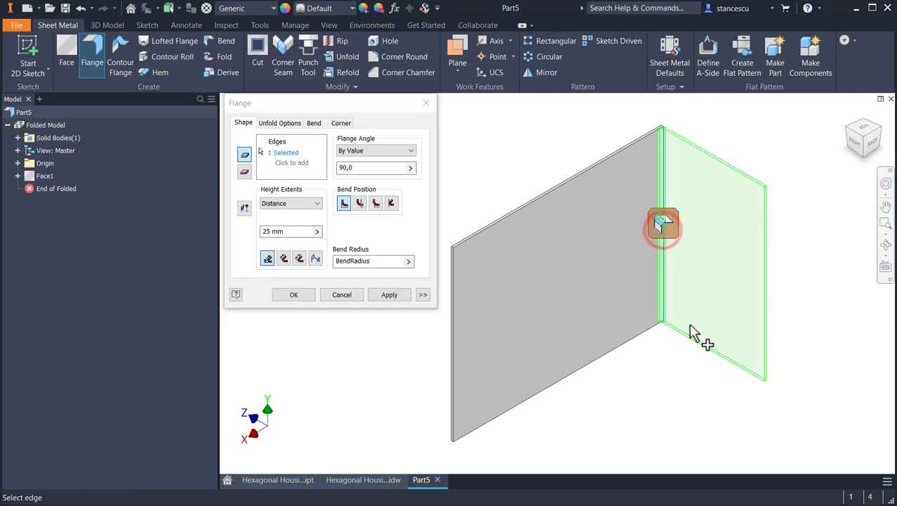
{"action": "left_click", "coordinate": [360, 167]}
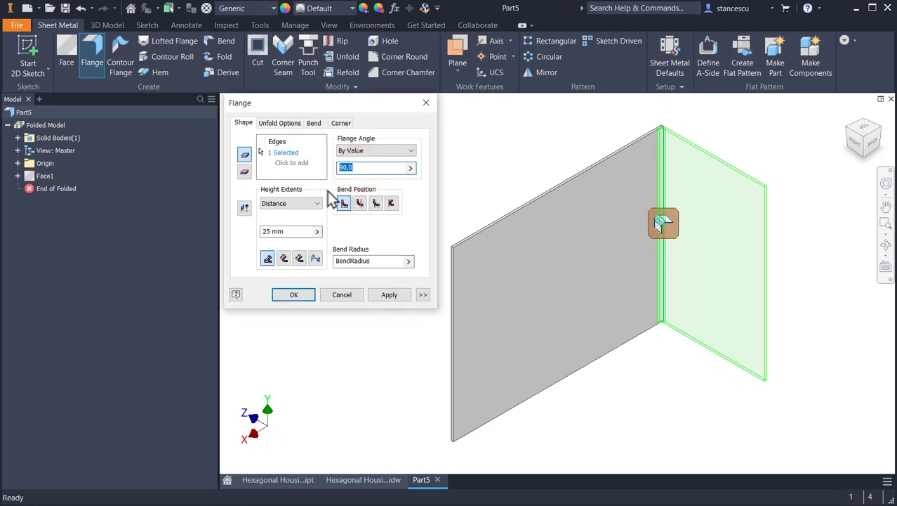
{"action": "type", "text": "60"}
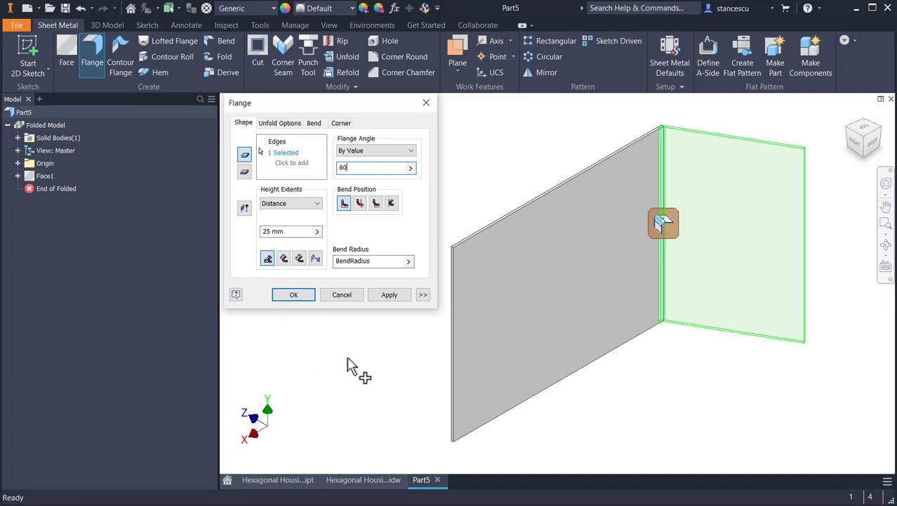
Set the flange's height distance to the SideFaceLength parameter and apply the flange
{"action": "left_click", "coordinate": [318, 233]}
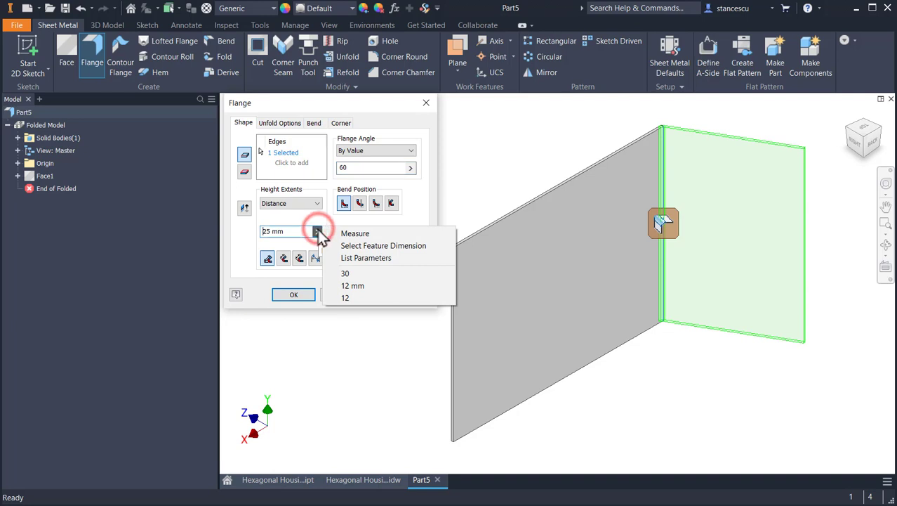
{"action": "left_click", "coordinate": [366, 257]}
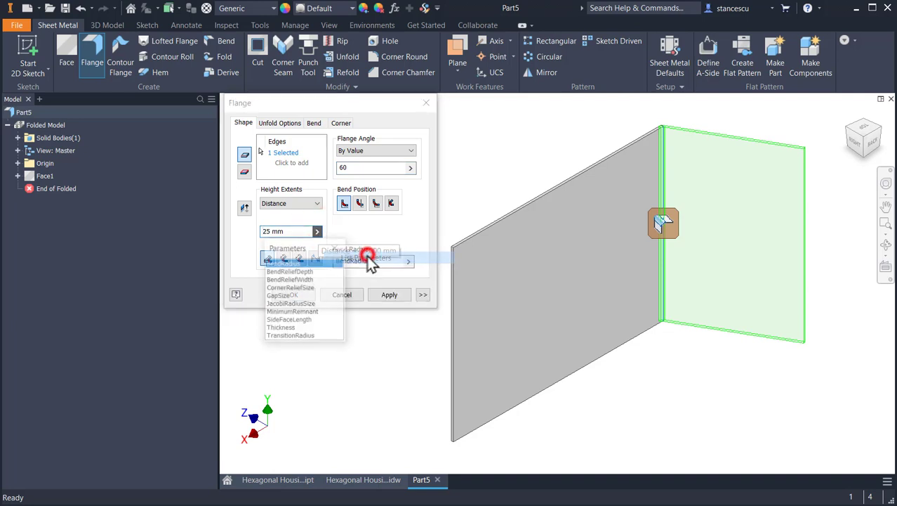
{"action": "left_click", "coordinate": [282, 321]}
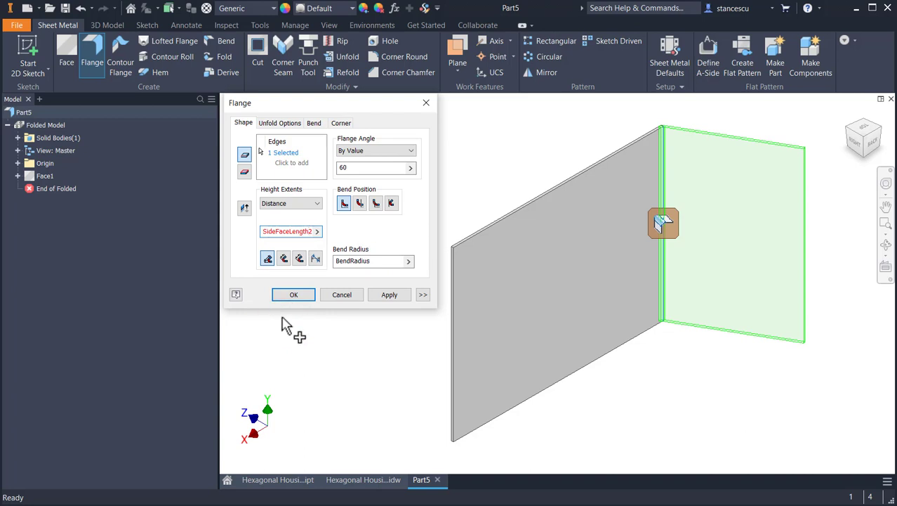
{"action": "key", "text": "Delete"}
{"action": "type", "text": "5"}
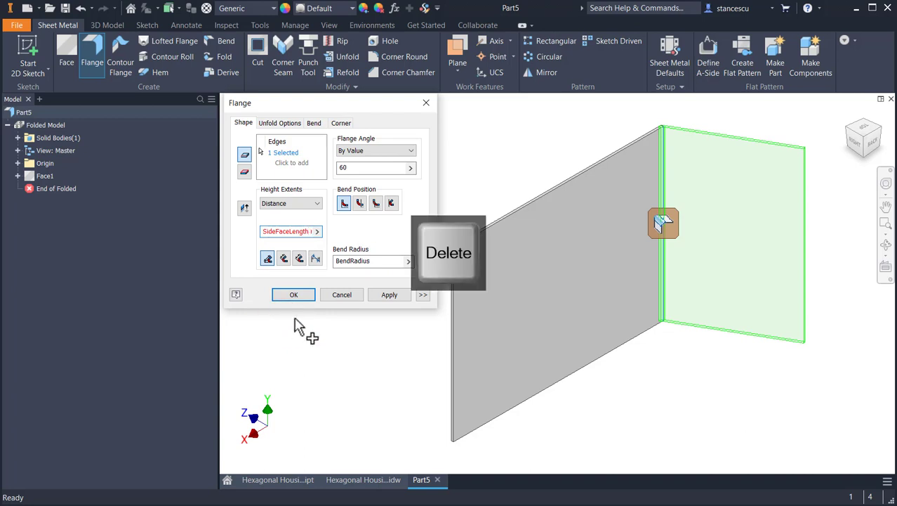
{"action": "key", "text": "Delete"}
{"action": "key", "text": "Delete"}
{"action": "key", "text": "Delete"}
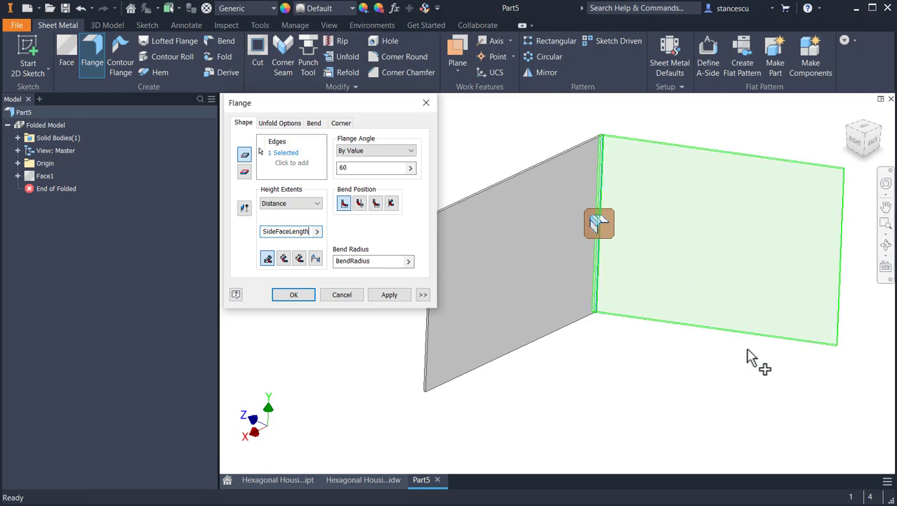
{"action": "left_click", "coordinate": [391, 295]}
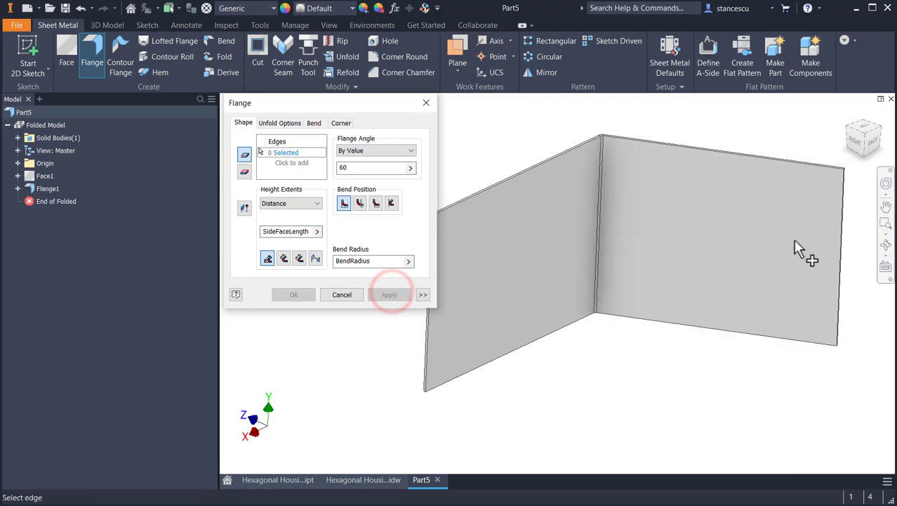
Add two more consecutive side flanges on the free vertical edges, each at 60 degrees with height SideFaceLength
{"action": "left_click", "coordinate": [845, 295]}
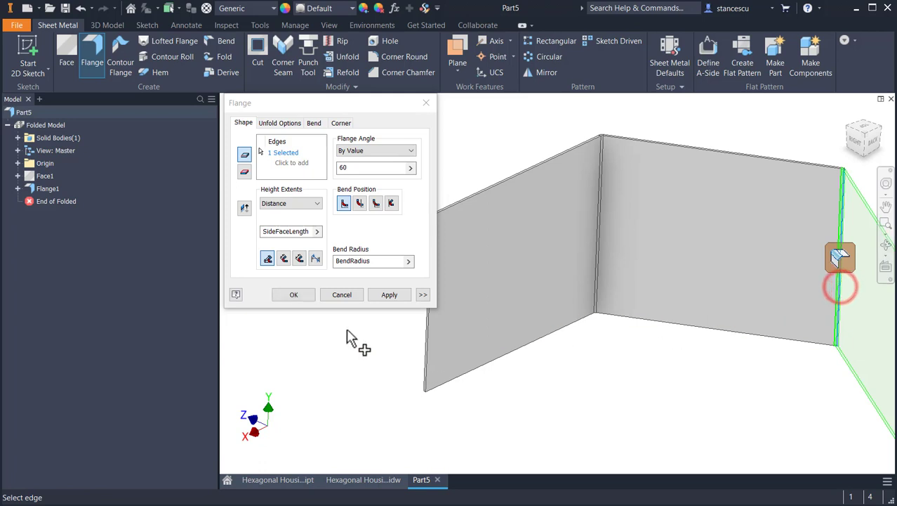
{"action": "left_click", "coordinate": [396, 294]}
{"action": "middle_click_drag", "start_coordinate": [668, 375], "coordinate": [595, 317]}
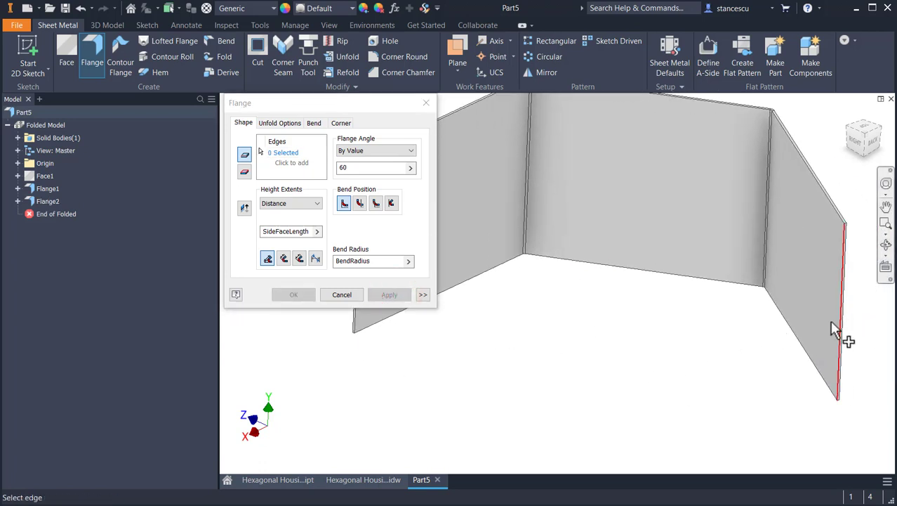
{"action": "left_click", "coordinate": [839, 345]}
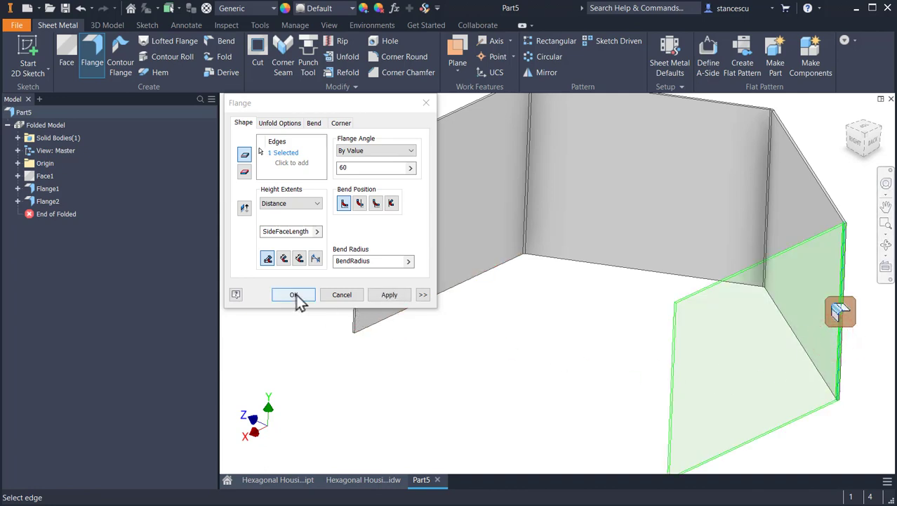
{"action": "left_click", "coordinate": [294, 295]}
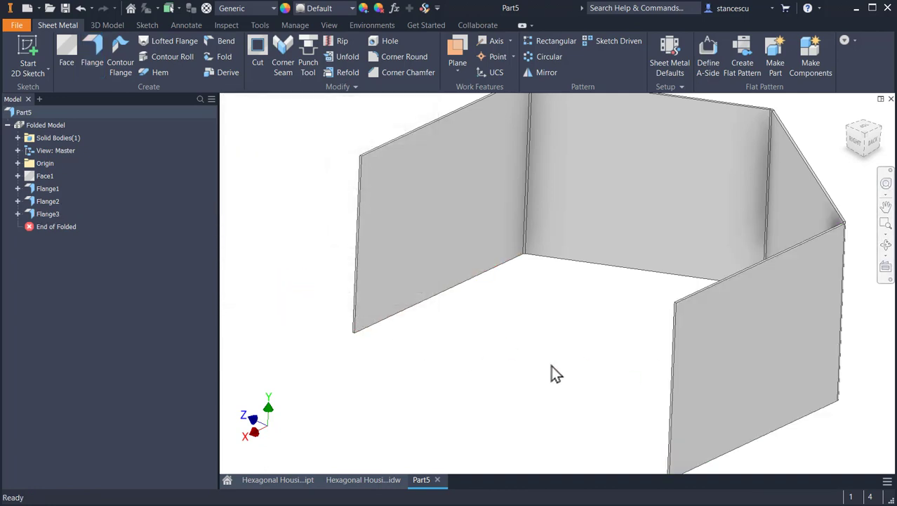
{"action": "key", "text": "F6"}
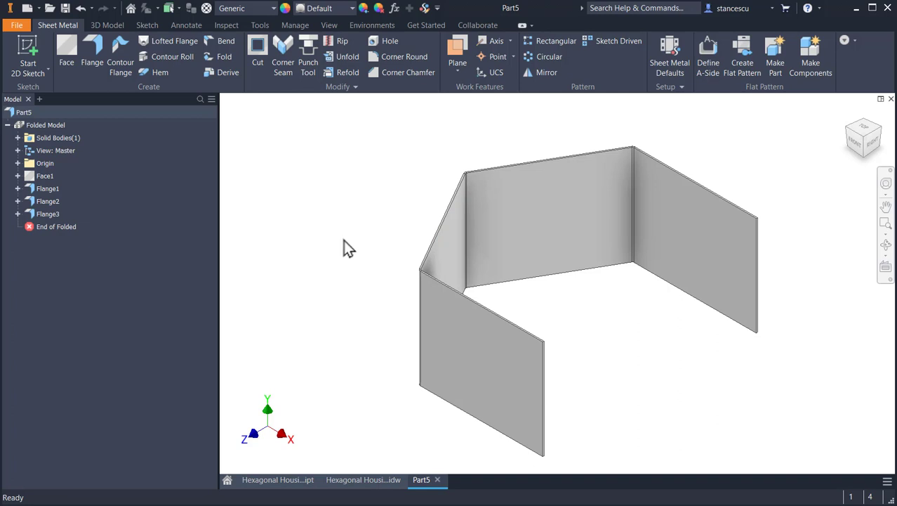
Switch to the Hexagonal Housing.idw drawing and examine the slotted closing tabs in the shaded view
{"action": "left_click", "coordinate": [346, 482]}
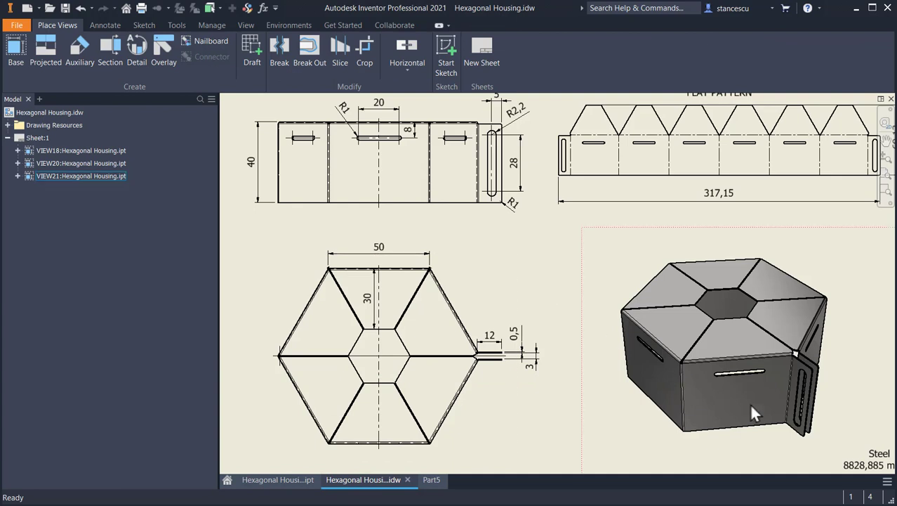
{"action": "scroll", "coordinate": [816, 374], "scroll_direction": "up", "scroll_amount": 3}
{"action": "scroll", "coordinate": [817, 372], "scroll_direction": "up", "scroll_amount": 2}
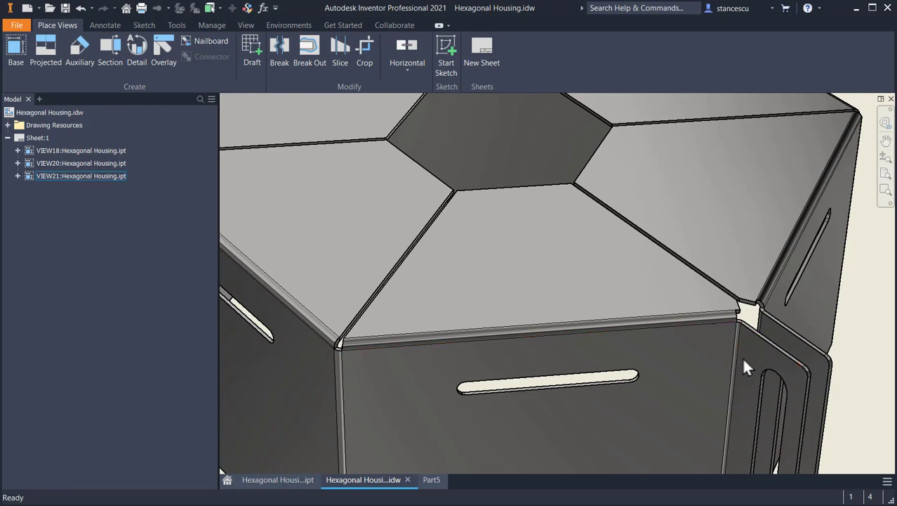
{"action": "middle_click_drag", "start_coordinate": [741, 386], "coordinate": [709, 227]}
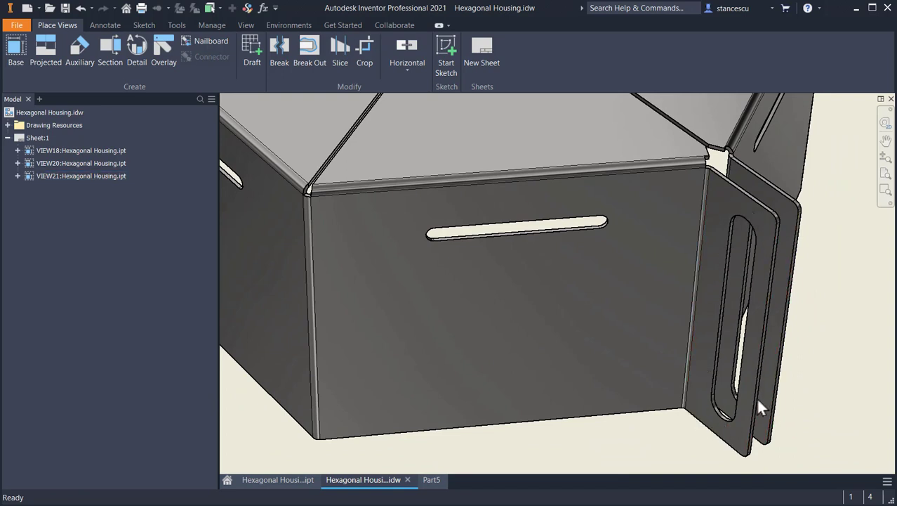
{"action": "scroll", "coordinate": [739, 290], "scroll_direction": "down", "scroll_amount": 3}
{"action": "mouse_move", "coordinate": [735, 280]}
{"action": "middle_mouse_down"}
{"action": "mouse_move", "coordinate": [710, 343]}
{"action": "mouse_move", "coordinate": [728, 333]}
{"action": "middle_mouse_up"}
{"action": "scroll", "coordinate": [598, 319], "scroll_direction": "down", "scroll_amount": 2}
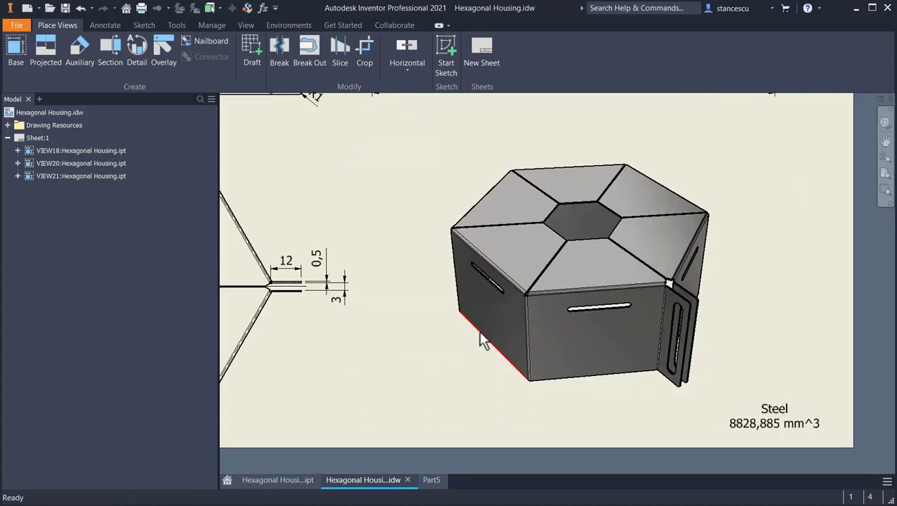
Examine the drawing's top view where the two closing tabs meet the side faces, including the dimensions around the gap
{"action": "left_click", "coordinate": [345, 292]}
{"action": "middle_click_drag", "start_coordinate": [371, 341], "coordinate": [506, 329]}
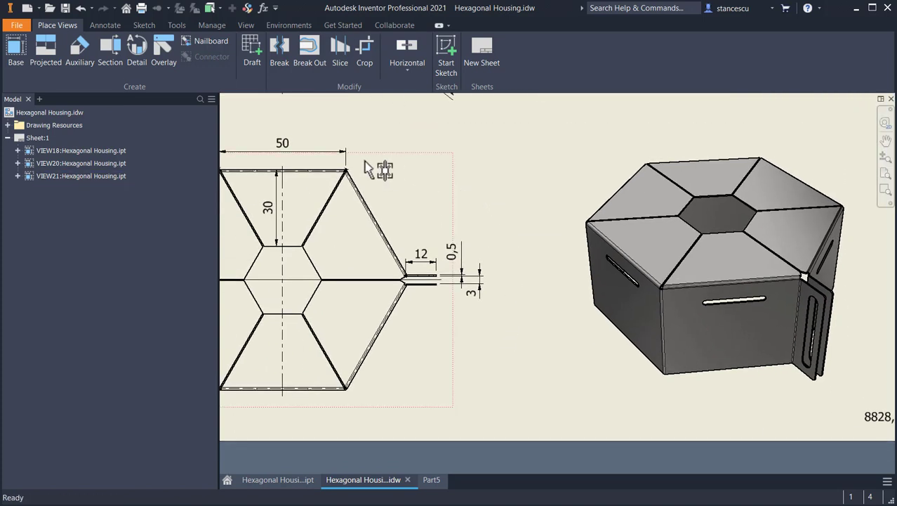
{"action": "scroll", "coordinate": [364, 169], "scroll_direction": "up", "scroll_amount": 3}
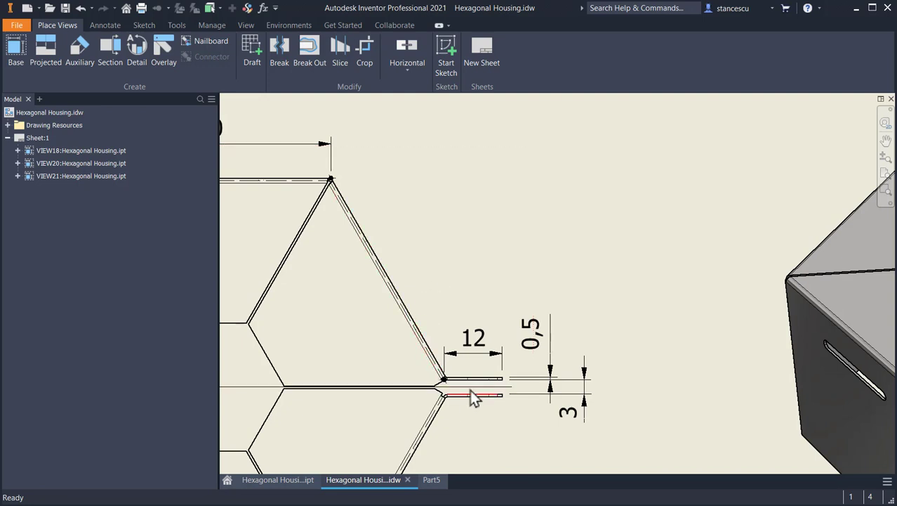
{"action": "left_click", "coordinate": [442, 377]}
{"action": "scroll", "coordinate": [453, 380], "scroll_direction": "down", "scroll_amount": 3}
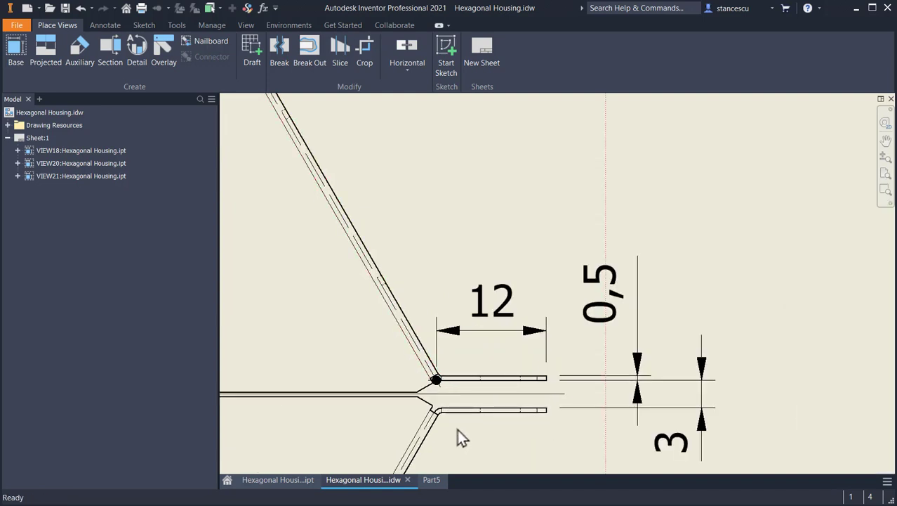
{"action": "middle_click_drag", "start_coordinate": [458, 442], "coordinate": [511, 360]}
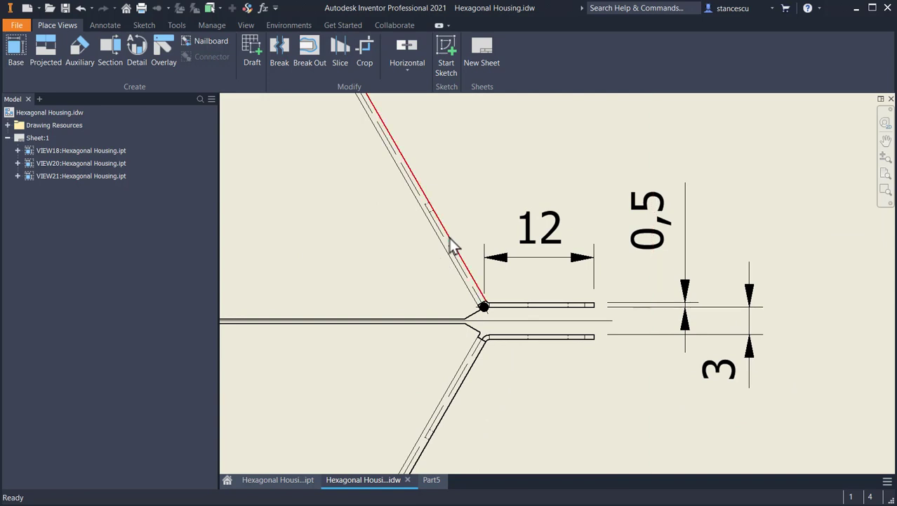
{"action": "left_click", "coordinate": [484, 307]}
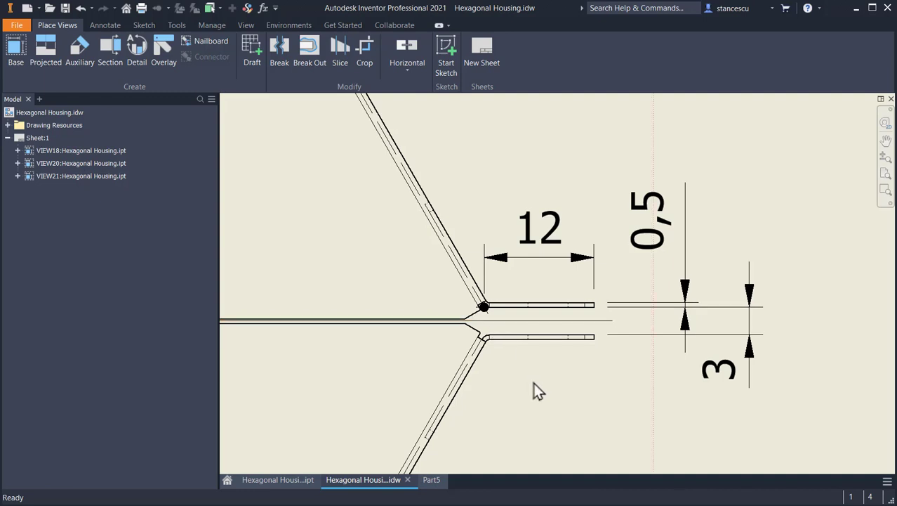
{"action": "scroll", "coordinate": [509, 380], "scroll_direction": "up", "scroll_amount": 2}
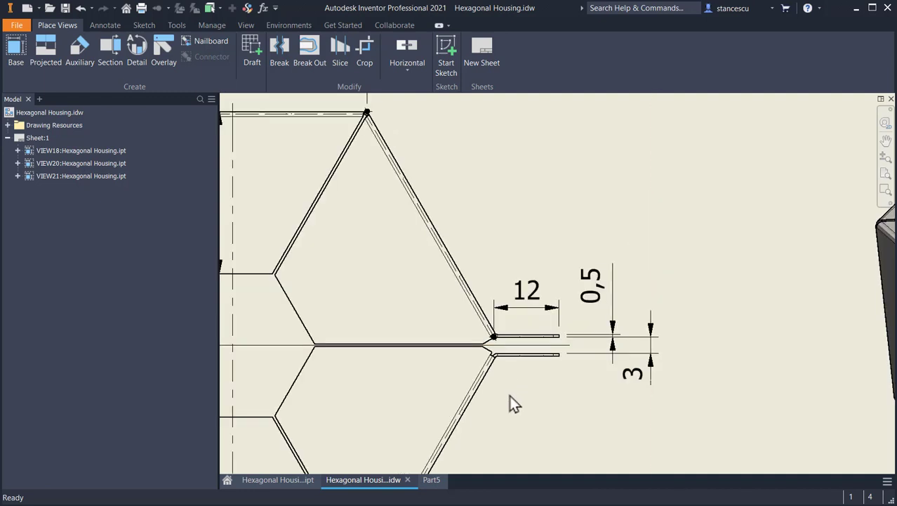
In Part5, add a 60-degree flange with height SideFaceLength-2*Thickness on the free vertical edge of the third side flange
{"action": "left_click", "coordinate": [431, 481]}
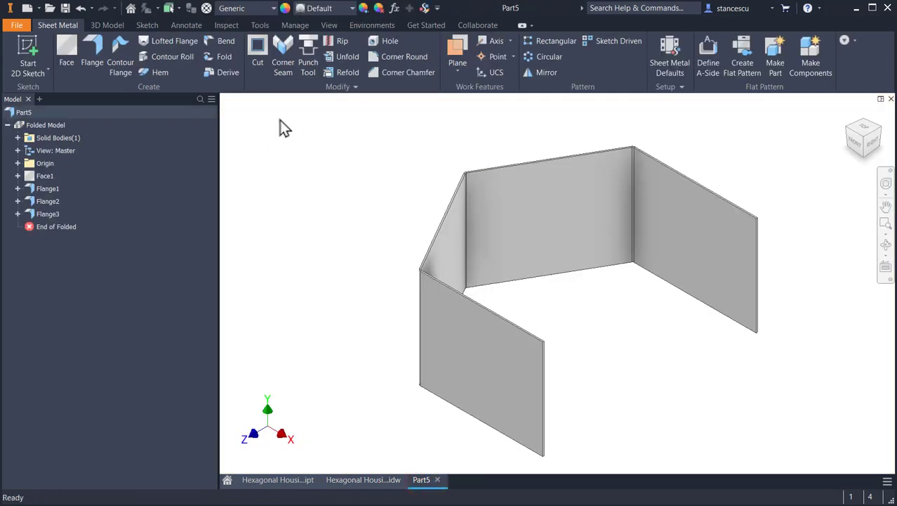
{"action": "left_click", "coordinate": [92, 47]}
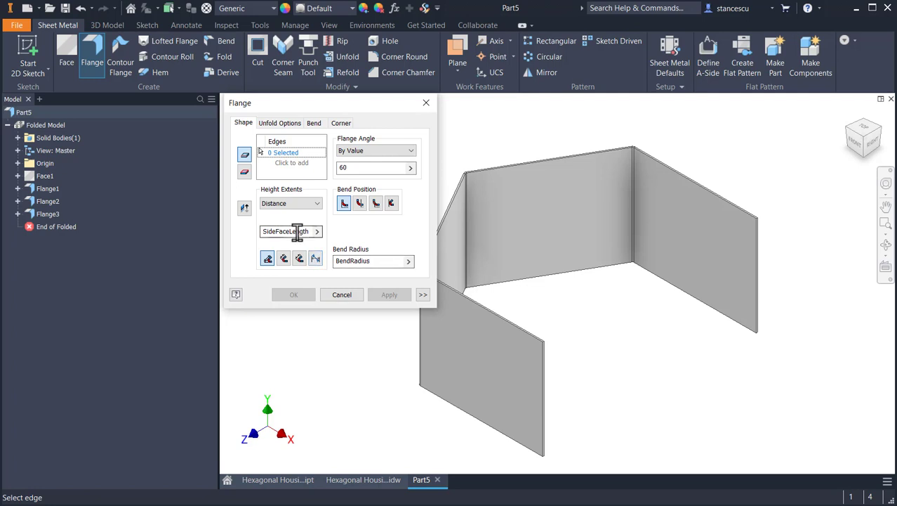
{"action": "left_click", "coordinate": [298, 231]}
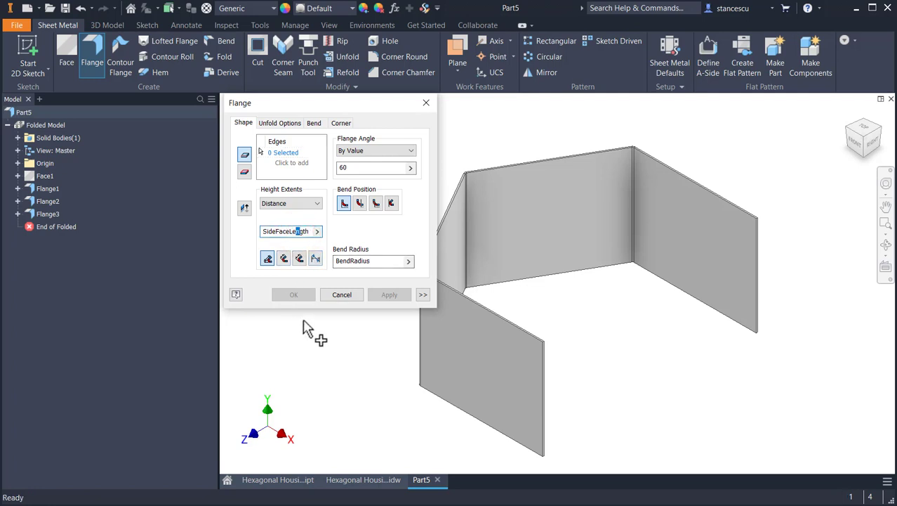
{"action": "key", "text": "End"}
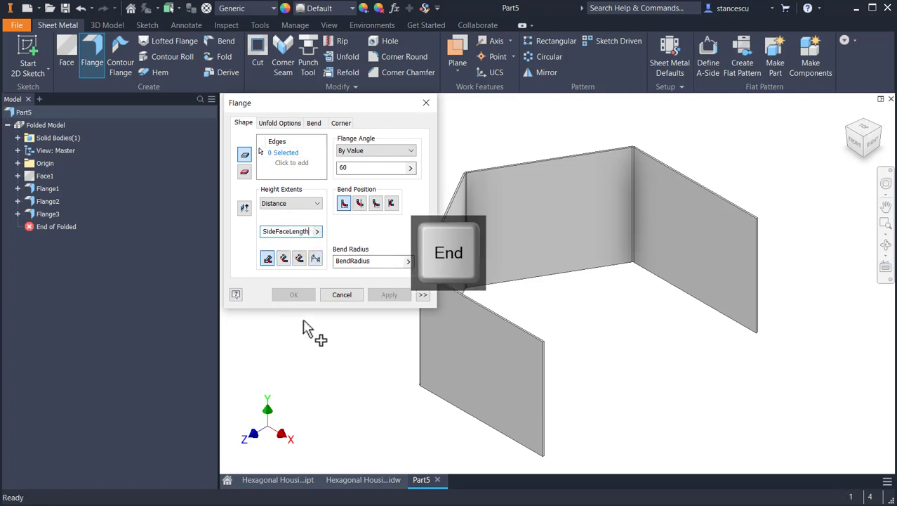
{"action": "type", "text": "-"}
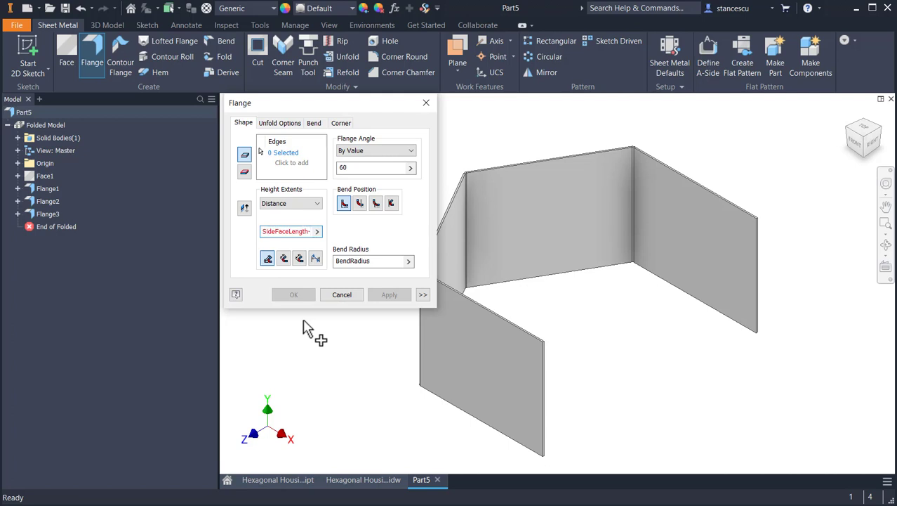
{"action": "type", "text": "2*Thicknes"}
{"action": "key", "text": "Left"}
{"action": "key", "text": "Left"}
{"action": "type", "text": "c"}
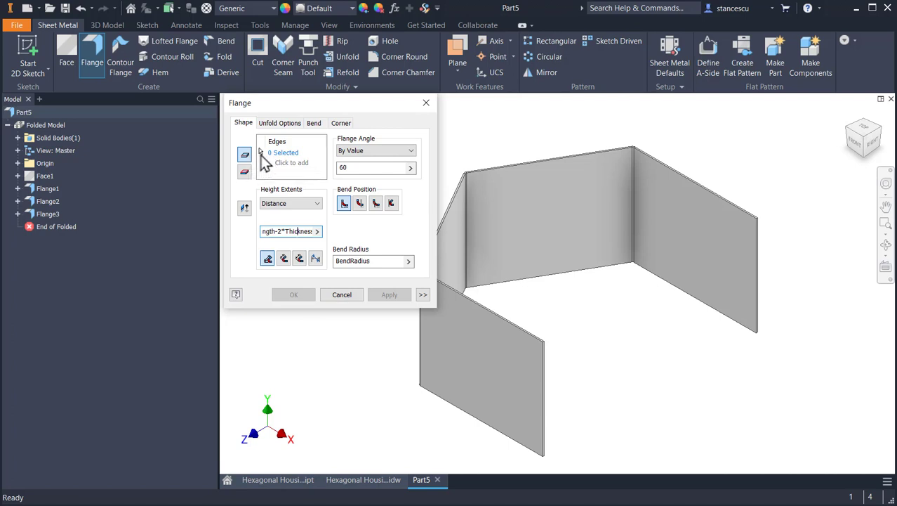
{"action": "left_click", "coordinate": [260, 153]}
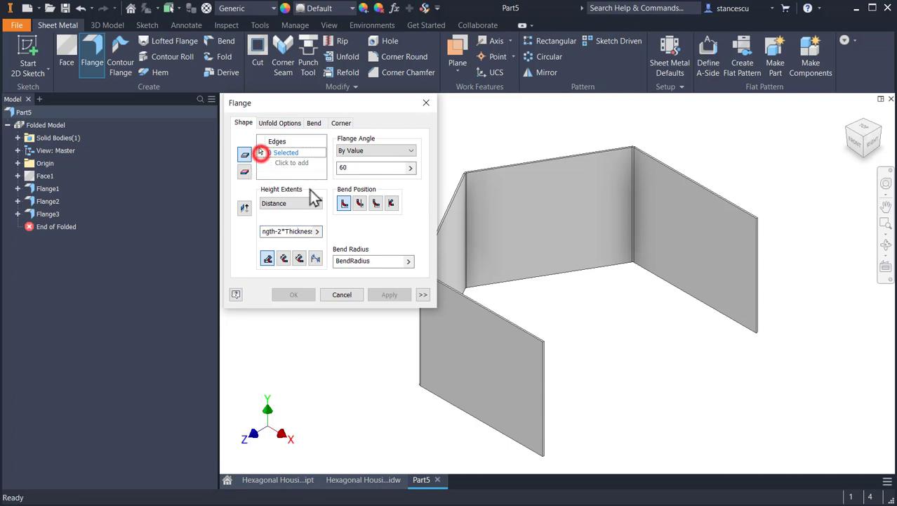
{"action": "left_click", "coordinate": [759, 274]}
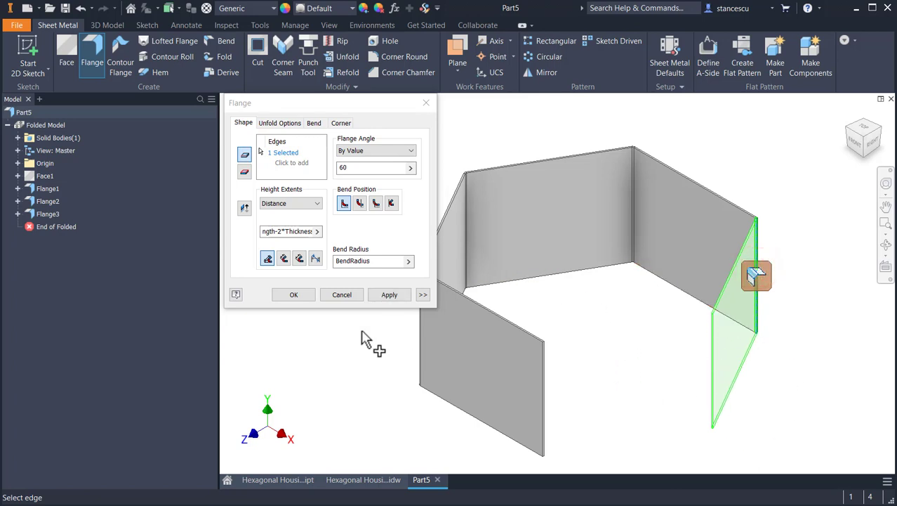
{"action": "left_click", "coordinate": [295, 295]}
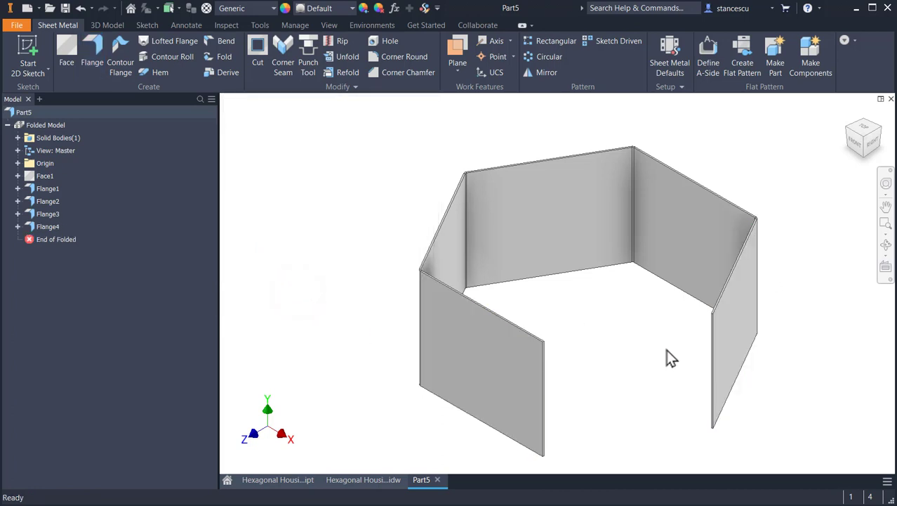
Examine the closing tab length, sheet thickness and gap dimensions in the top view of the Hexagonal Housing.idw drawing
{"action": "left_click", "coordinate": [370, 481]}
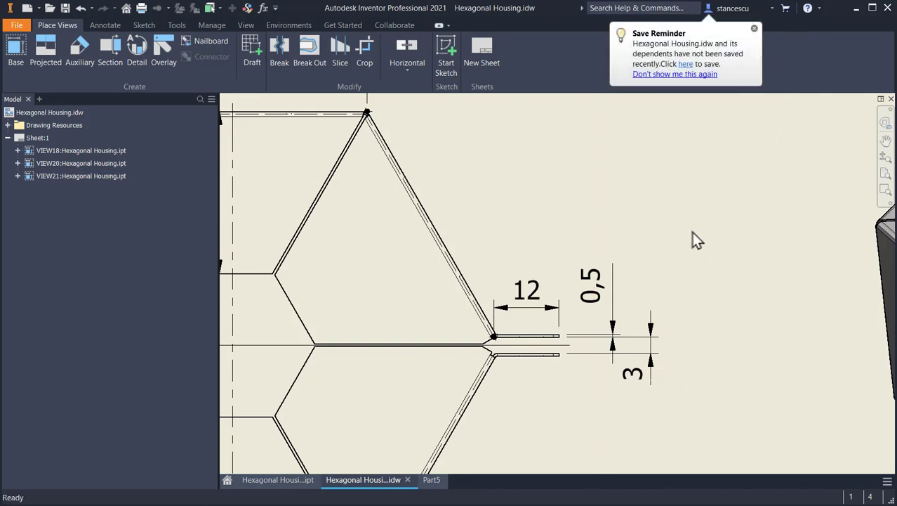
{"action": "left_click", "coordinate": [754, 29]}
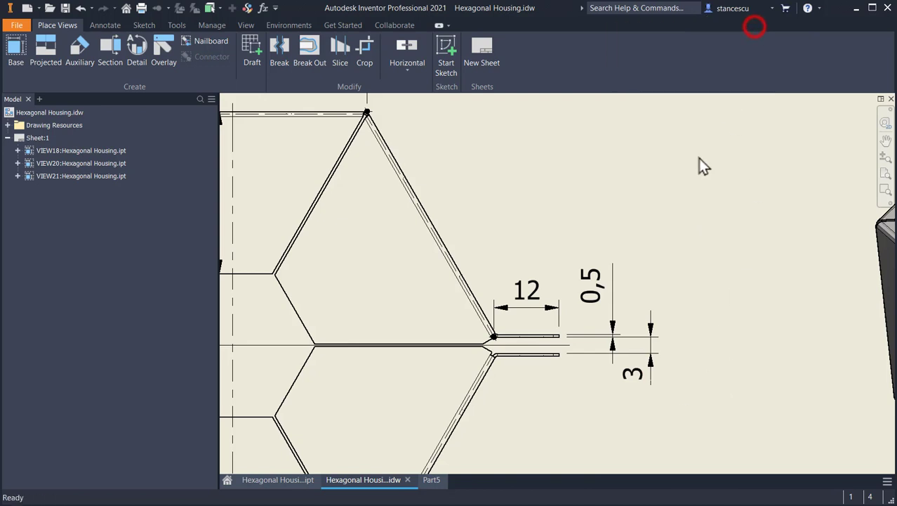
In Part5, create a midplane between the two adjacent side faces that meet at the corner opposite the tab corner
{"action": "left_click", "coordinate": [433, 482]}
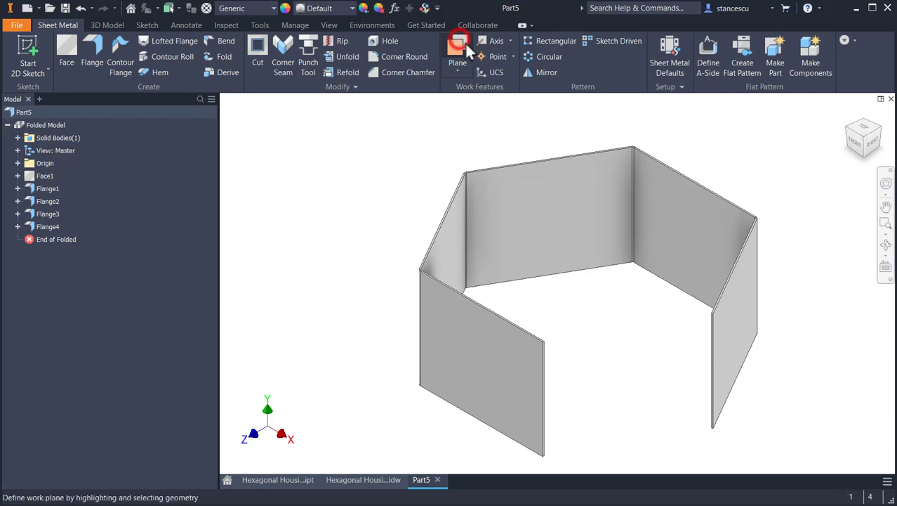
{"action": "left_click", "coordinate": [459, 68]}
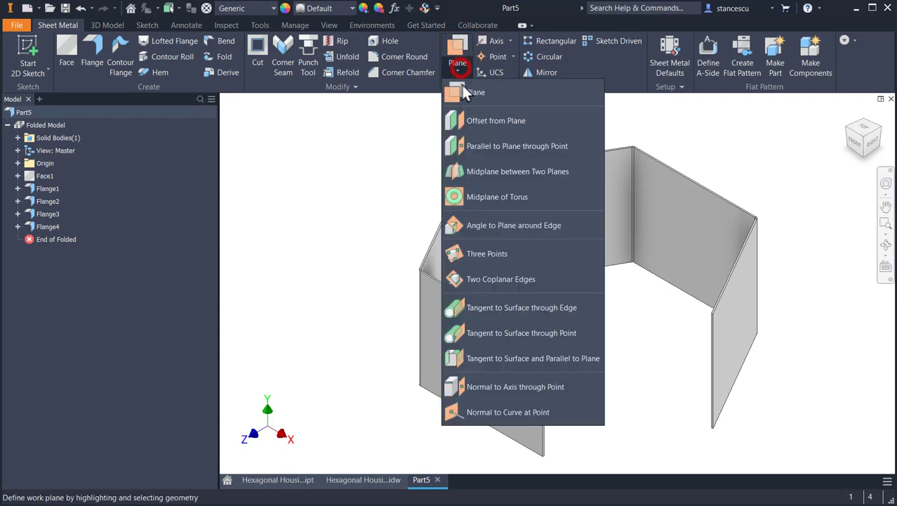
{"action": "left_click", "coordinate": [501, 173]}
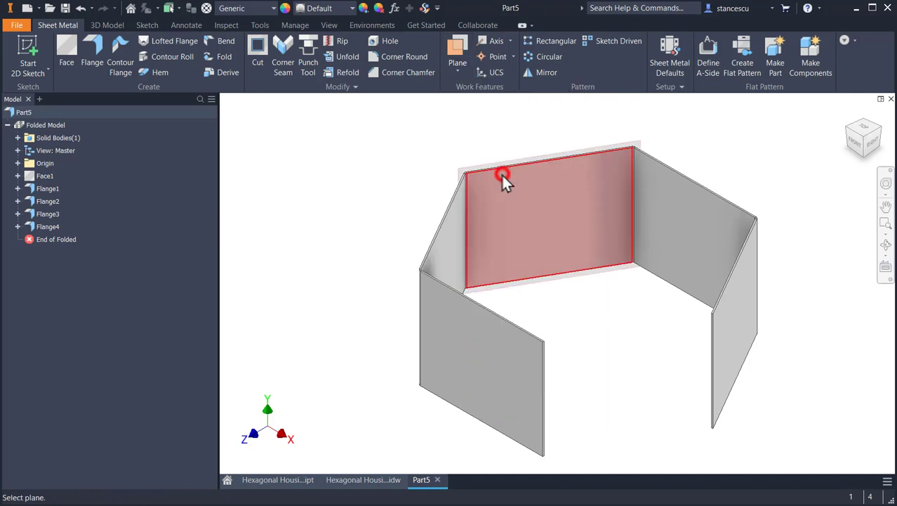
{"action": "left_click", "coordinate": [444, 247]}
{"action": "left_click", "coordinate": [559, 195]}
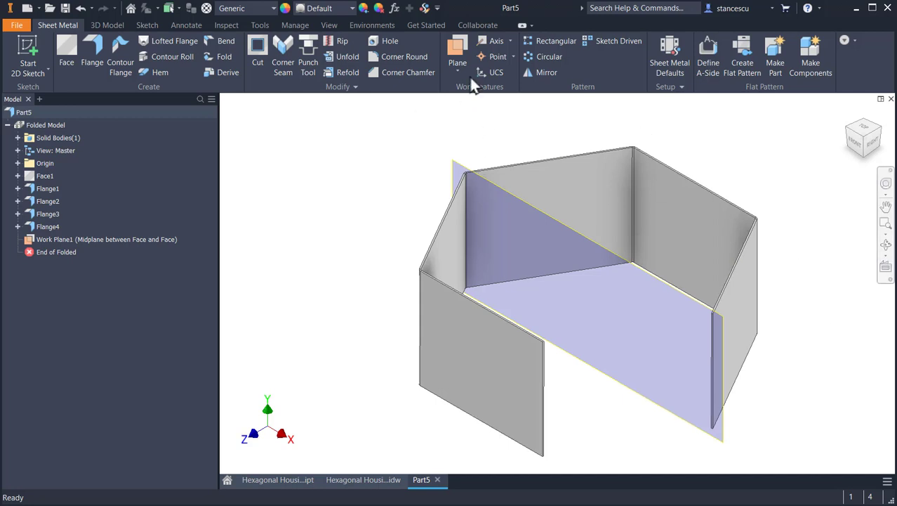
Create a work plane offset 3/2 mm from the midplane, towards the back of the housing
{"action": "left_click", "coordinate": [457, 54]}
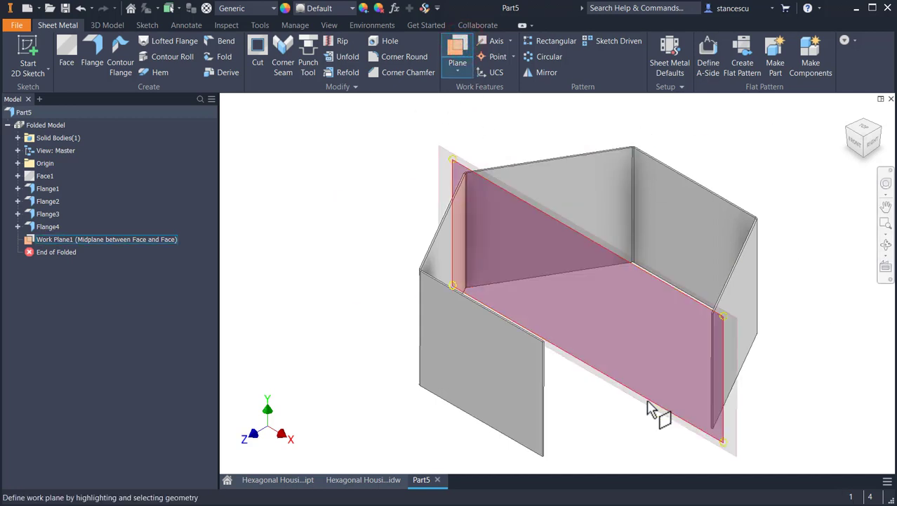
{"action": "left_click", "coordinate": [651, 395]}
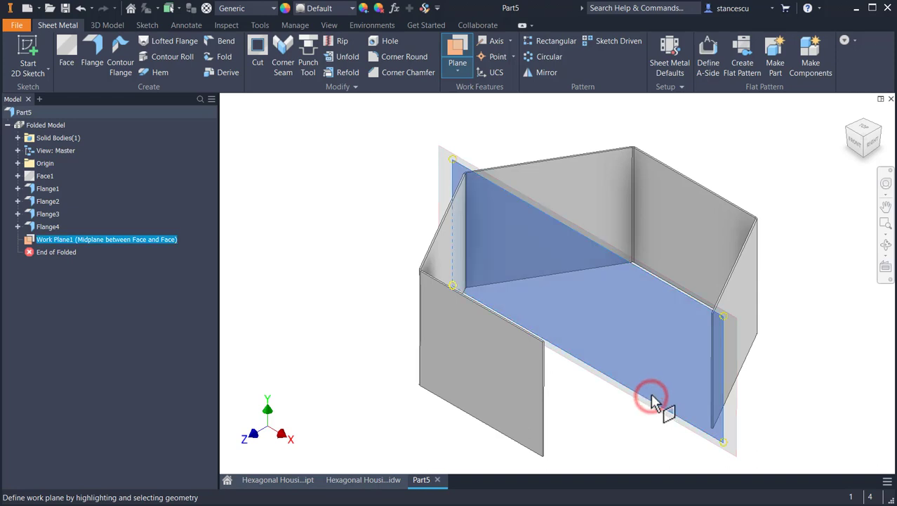
{"action": "left_click", "coordinate": [658, 394]}
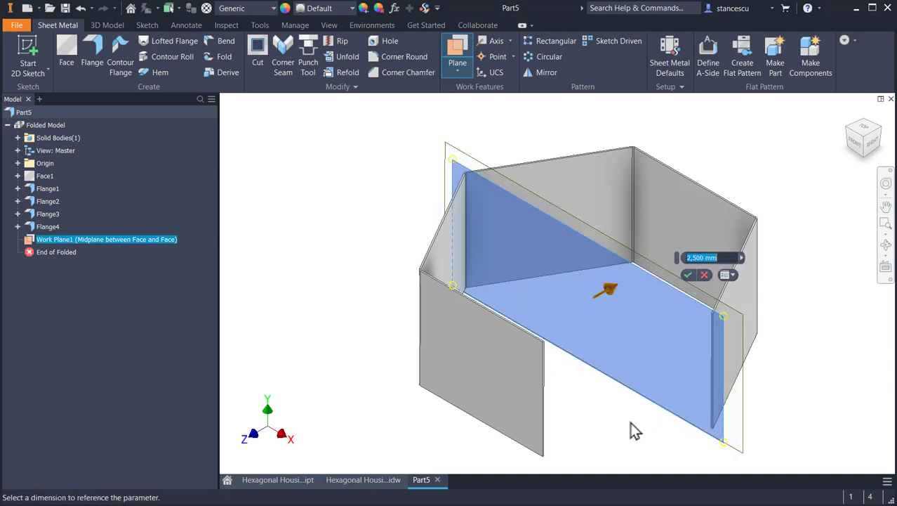
{"action": "type", "text": "3/2"}
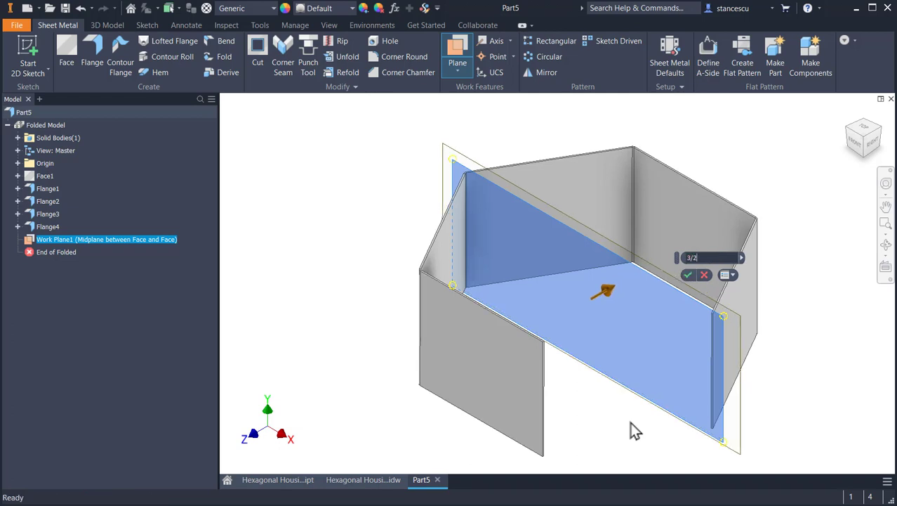
{"action": "left_click", "coordinate": [687, 275]}
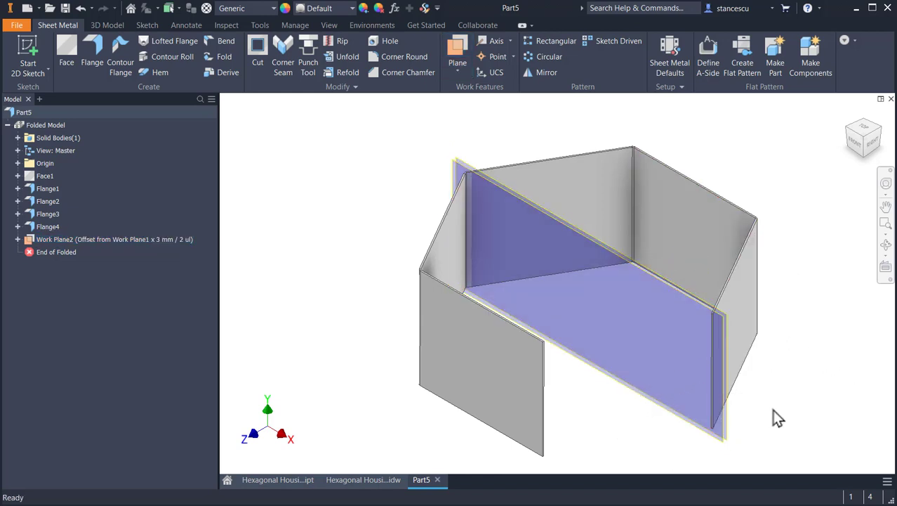
Start a flange on the free vertical edge beside the offset plane, with its angle set By Reference to that plane
{"action": "scroll", "coordinate": [695, 268], "scroll_direction": "down", "scroll_amount": 3}
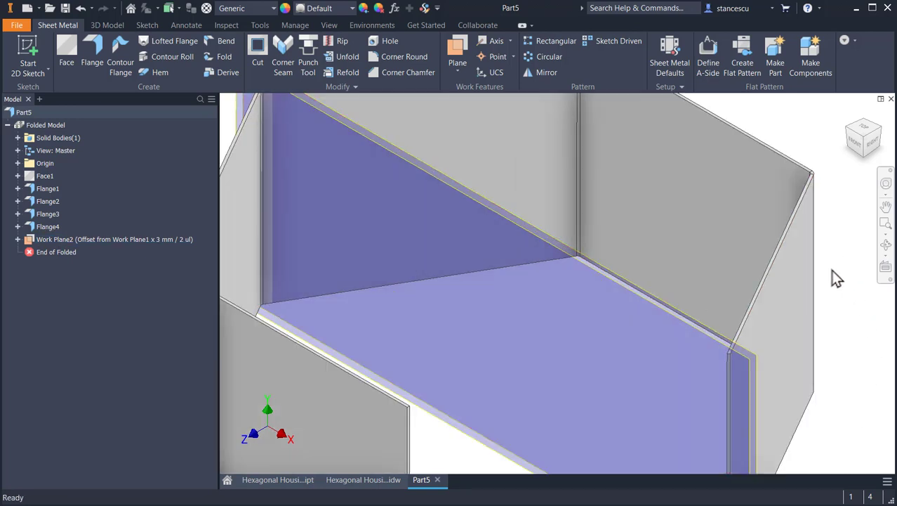
{"action": "middle_click_drag", "start_coordinate": [836, 279], "coordinate": [550, 354], "text": "shift"}
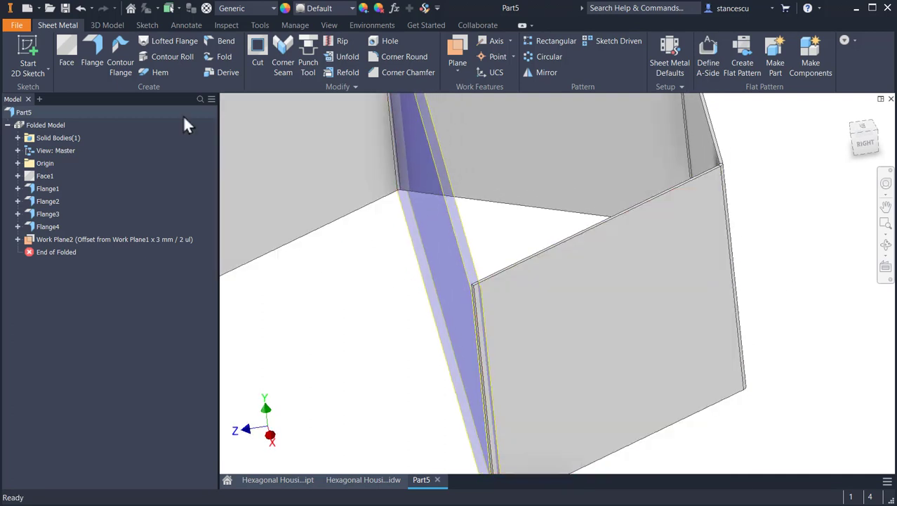
{"action": "left_click", "coordinate": [85, 47]}
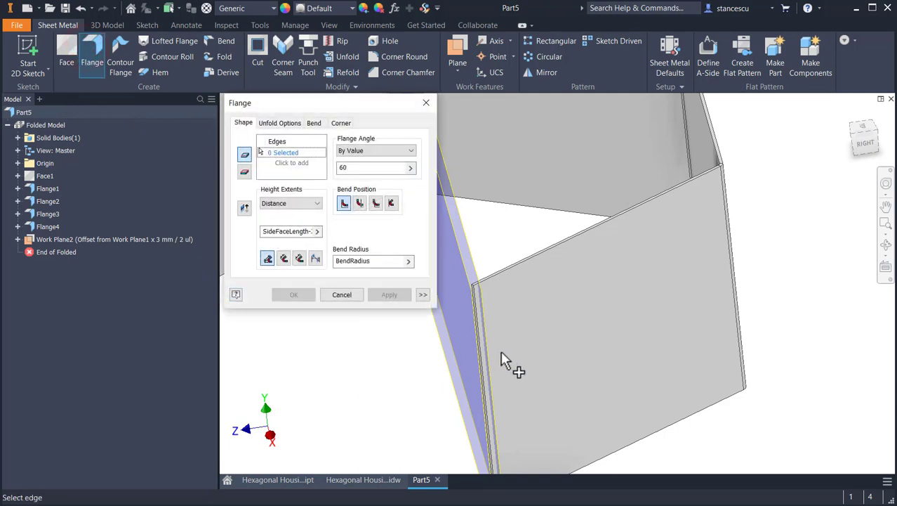
{"action": "left_click", "coordinate": [484, 344]}
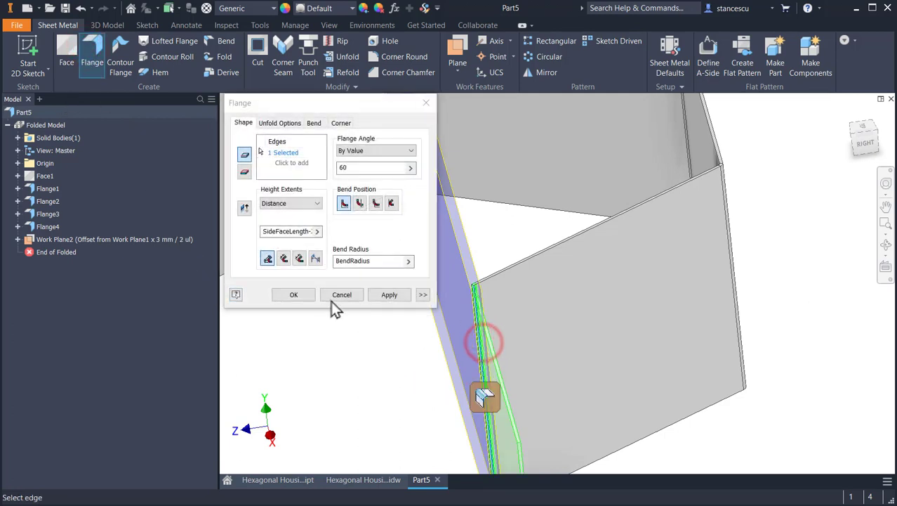
{"action": "left_click", "coordinate": [374, 156]}
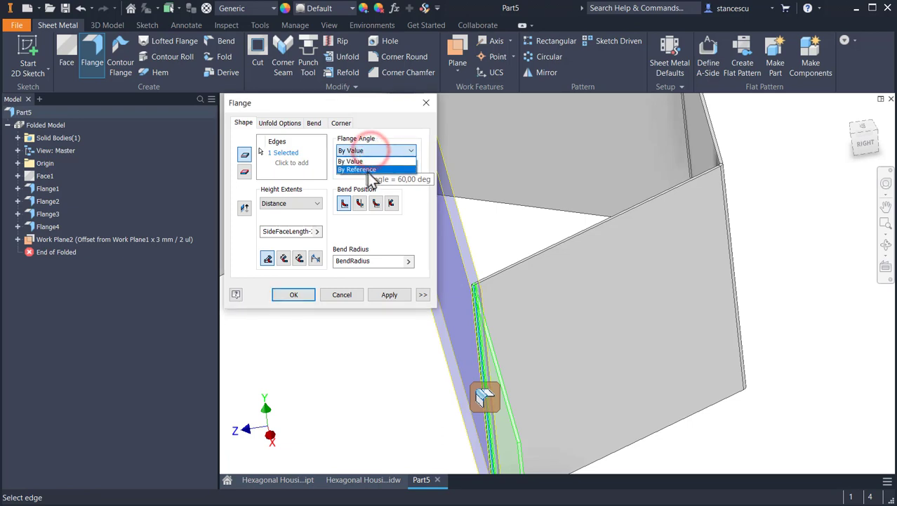
{"action": "left_click", "coordinate": [368, 171]}
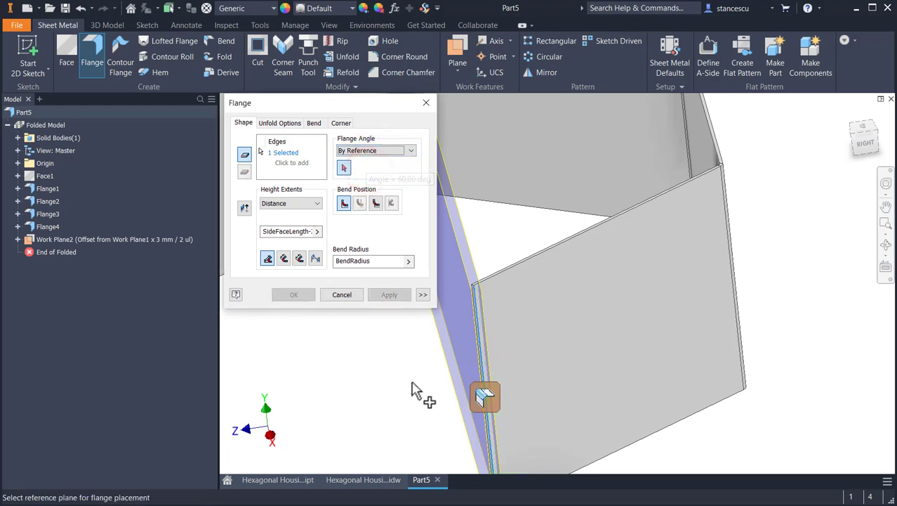
{"action": "left_click", "coordinate": [475, 259]}
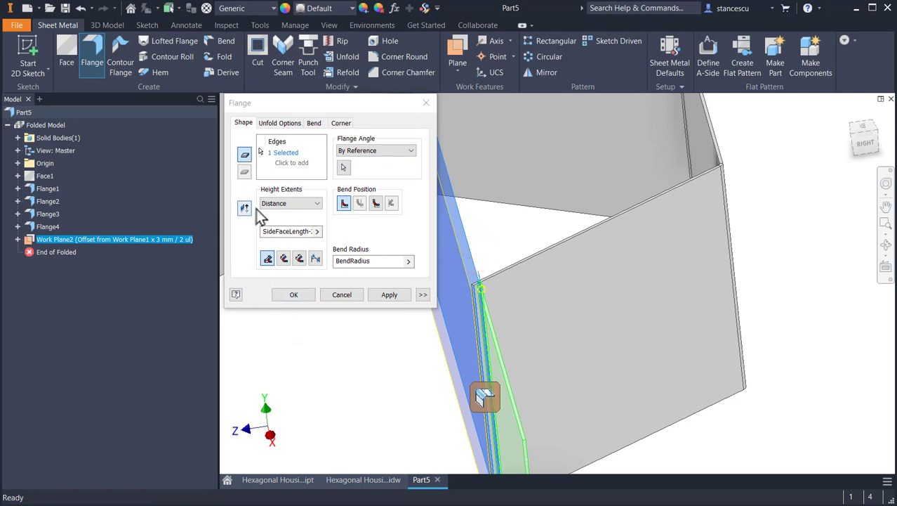
Set the tab flange's height to a distance of 12 mm and create the flange
{"action": "left_click", "coordinate": [280, 203]}
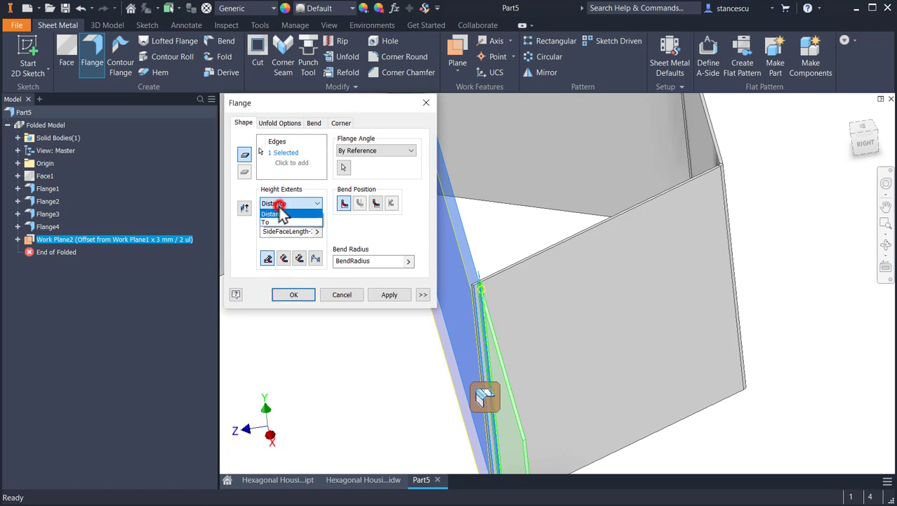
{"action": "left_click", "coordinate": [281, 204]}
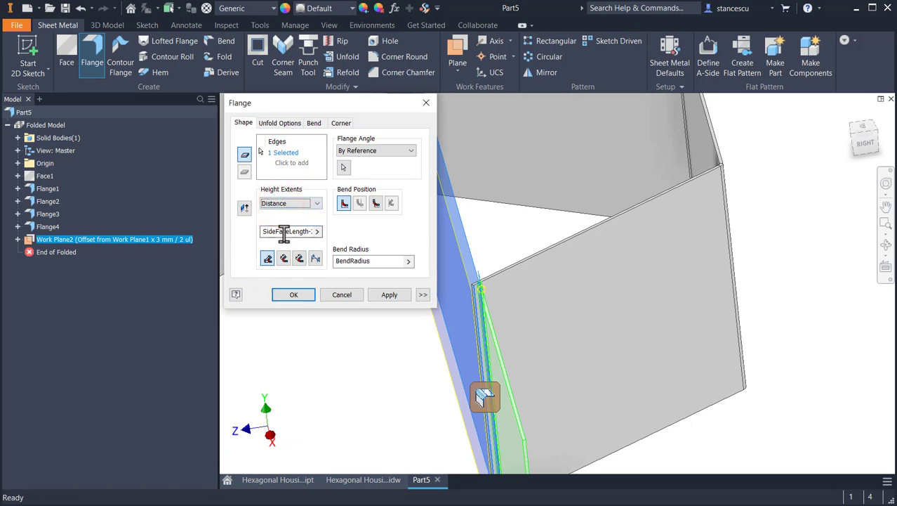
{"action": "left_click", "coordinate": [283, 231]}
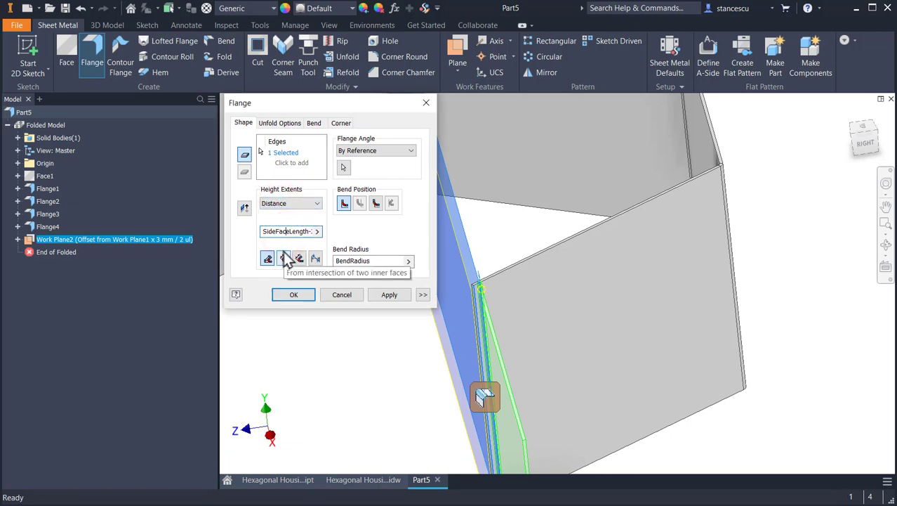
{"action": "key", "text": "ctrl+a"}
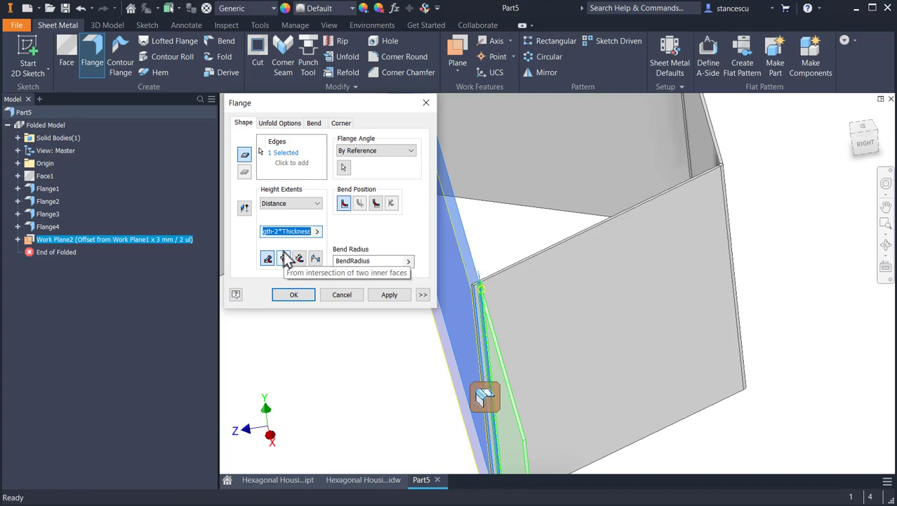
{"action": "type", "text": "12"}
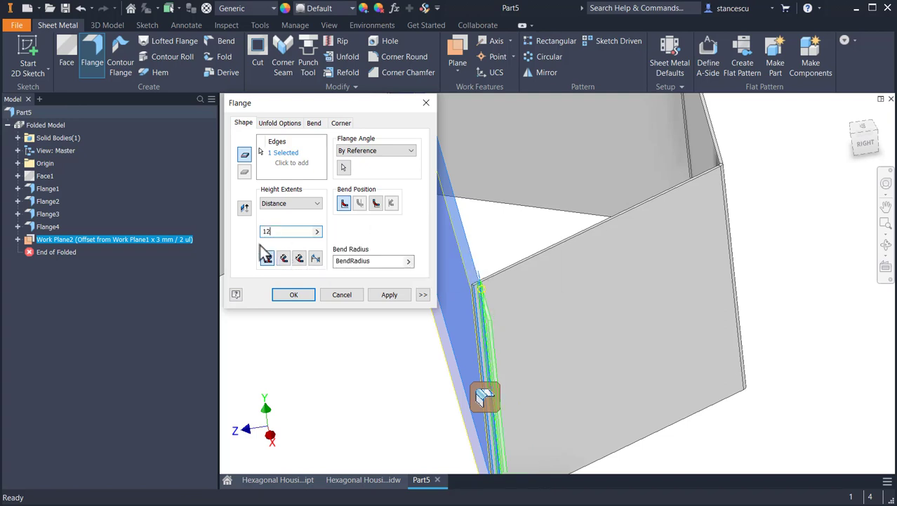
{"action": "left_click", "coordinate": [295, 298]}
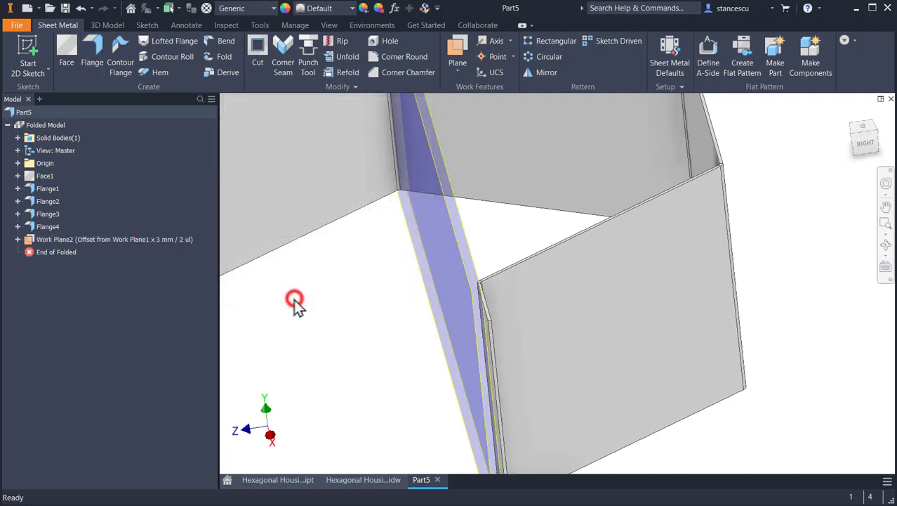
Turn off the visibility of the offset work plane and the midplane
{"action": "left_click", "coordinate": [424, 292]}
{"action": "key", "text": "F4"}
{"action": "mouse_move", "coordinate": [424, 320]}
{"action": "left_mouse_down"}
{"action": "mouse_move", "coordinate": [407, 362]}
{"action": "mouse_move", "coordinate": [435, 317]}
{"action": "mouse_move", "coordinate": [420, 317]}
{"action": "mouse_move", "coordinate": [442, 325]}
{"action": "mouse_move", "coordinate": [411, 309]}
{"action": "left_mouse_up"}
{"action": "key", "text": "Escape"}
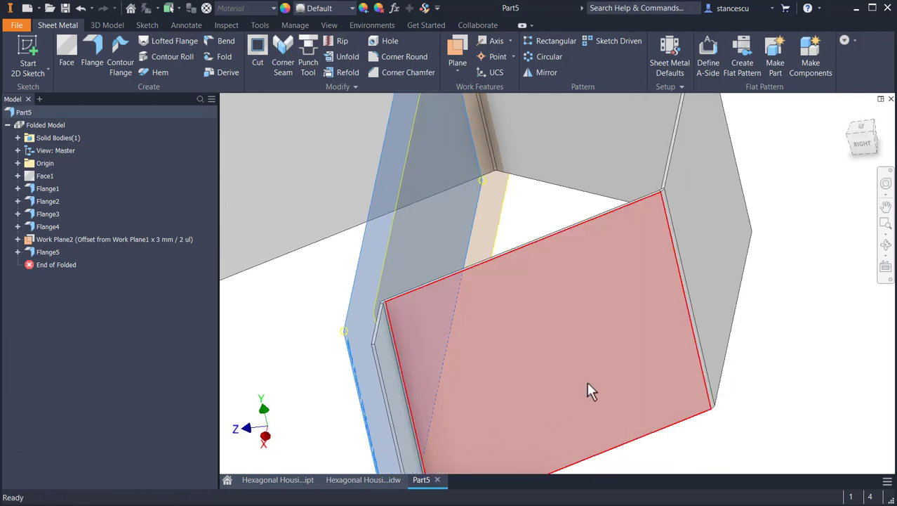
{"action": "left_click", "coordinate": [797, 317]}
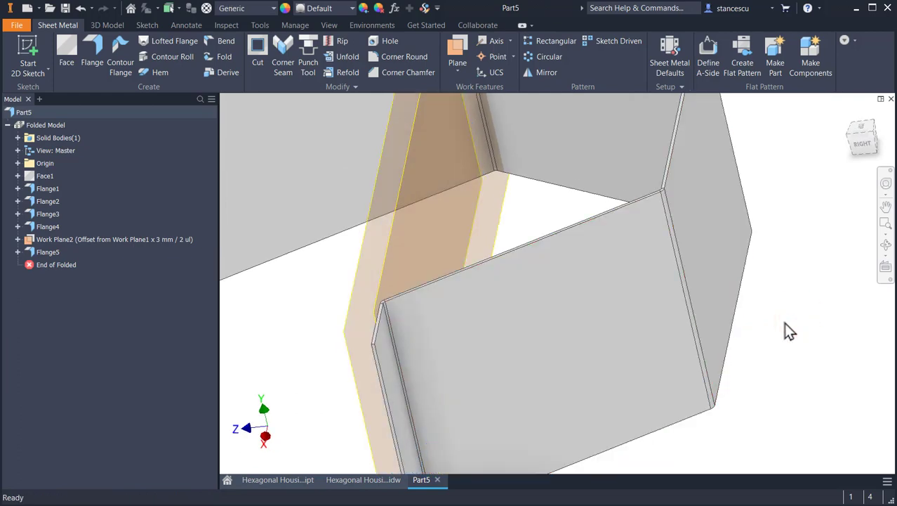
{"action": "key", "text": "F6"}
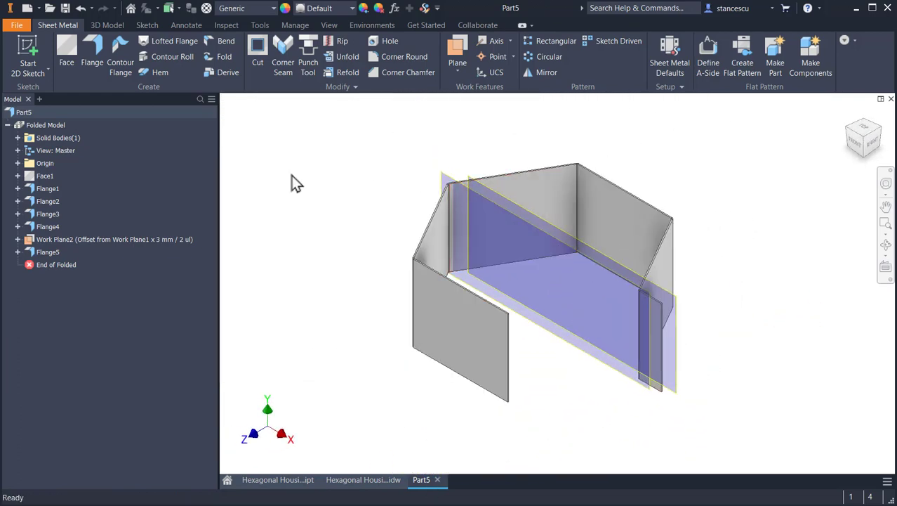
{"action": "right_click", "coordinate": [61, 239]}
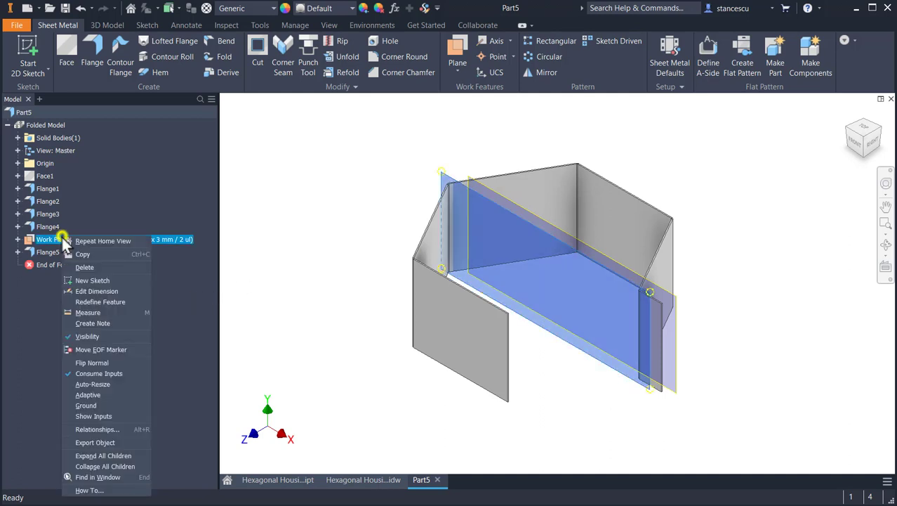
{"action": "left_click", "coordinate": [99, 334]}
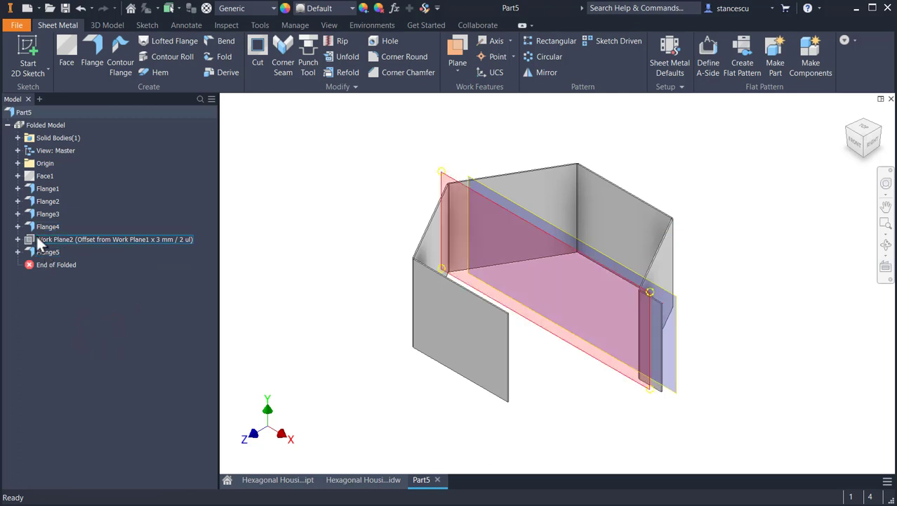
{"action": "right_click", "coordinate": [562, 233]}
{"action": "left_click", "coordinate": [590, 250]}
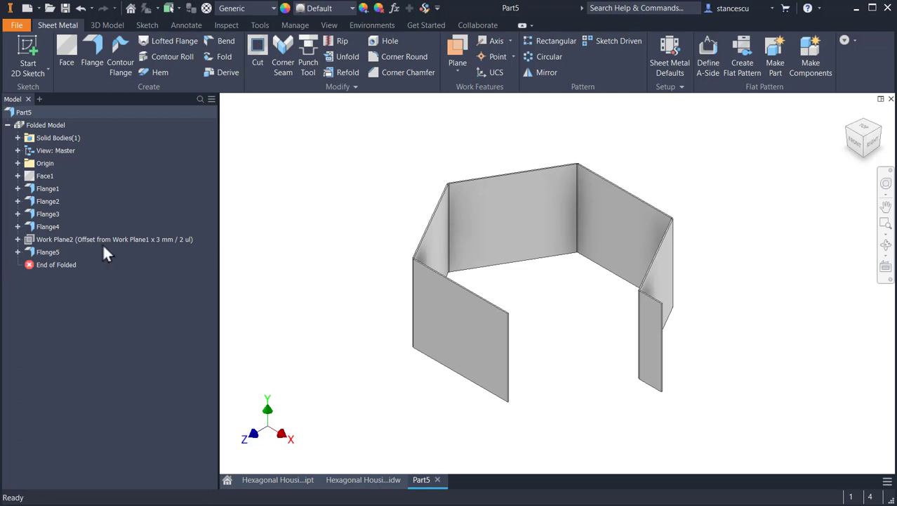
Expand the offset work plane in the model tree and examine its midplane's position in the housing from the right side
{"action": "left_click", "coordinate": [18, 239]}
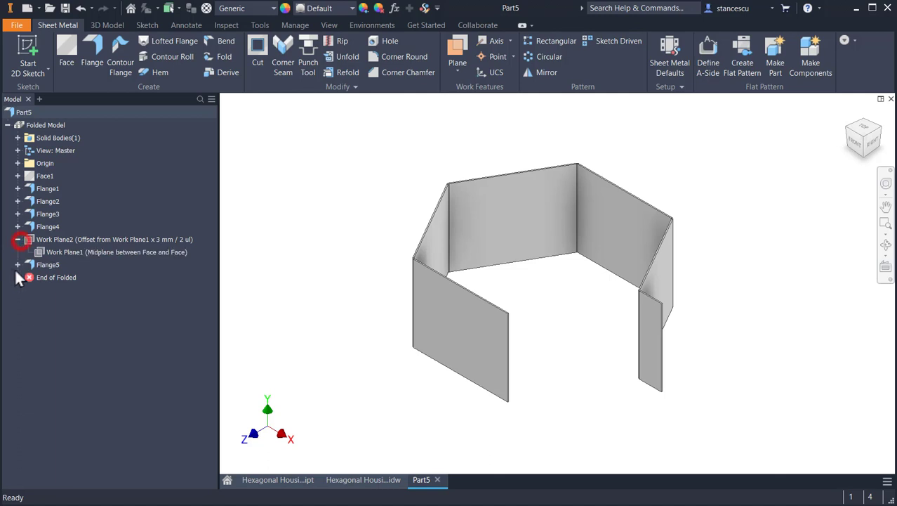
{"action": "left_click", "coordinate": [40, 254]}
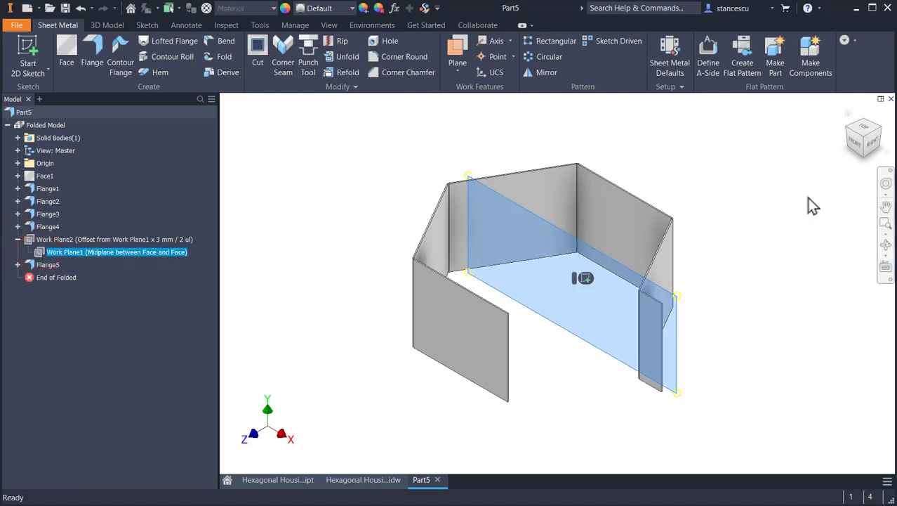
{"action": "left_click", "coordinate": [872, 140]}
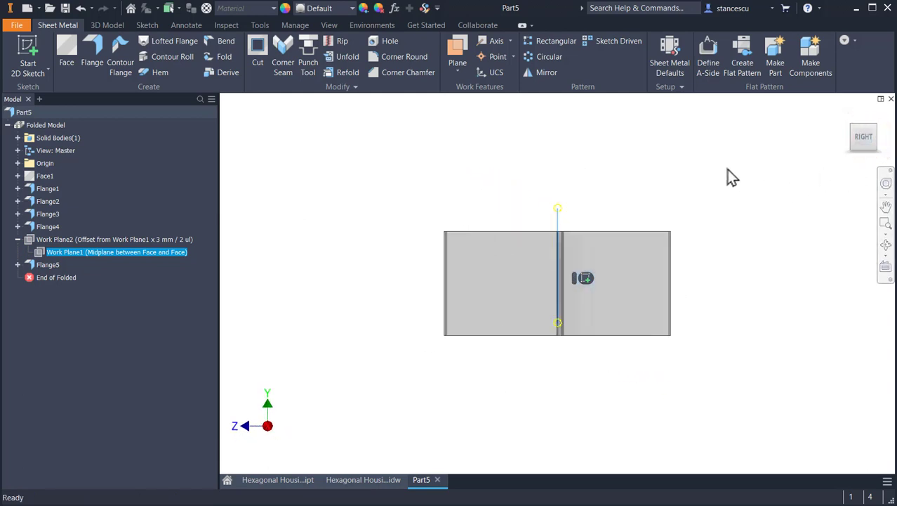
{"action": "key", "text": "F6"}
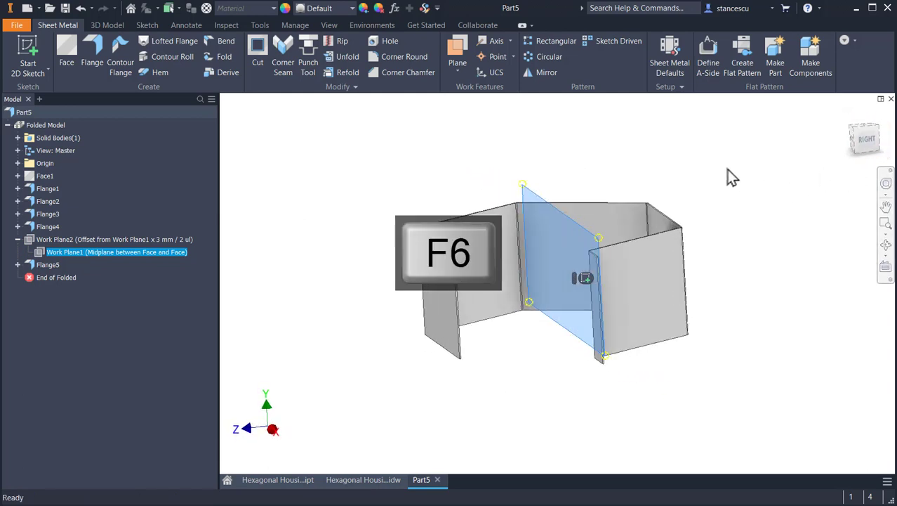
{"action": "left_click", "coordinate": [314, 151]}
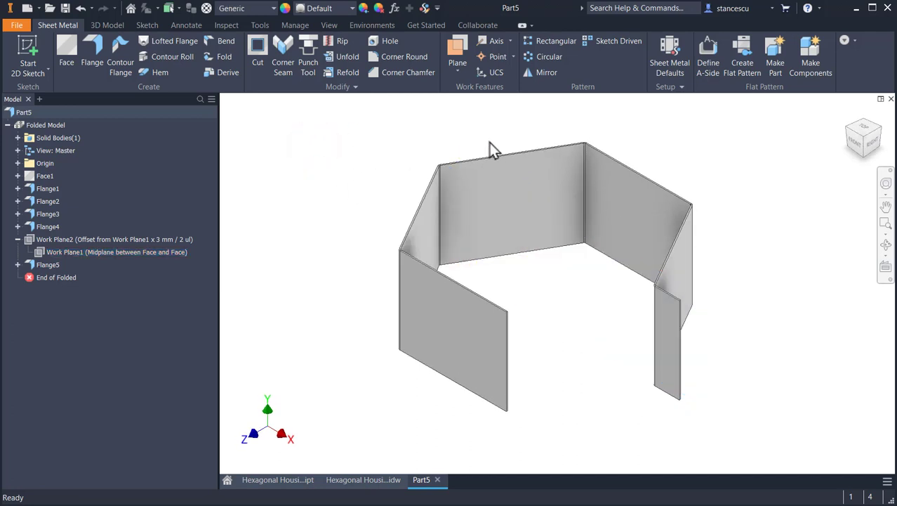
Mirror the last side wall flange and its 12 mm tab flange about the midplane Work Plane1
{"action": "left_click", "coordinate": [551, 73]}
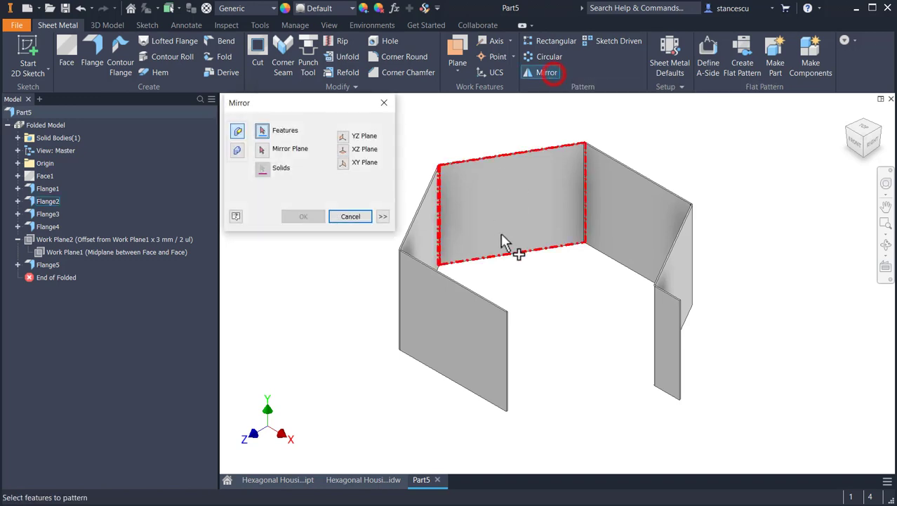
{"action": "left_click", "coordinate": [676, 263]}
{"action": "left_click", "coordinate": [672, 300]}
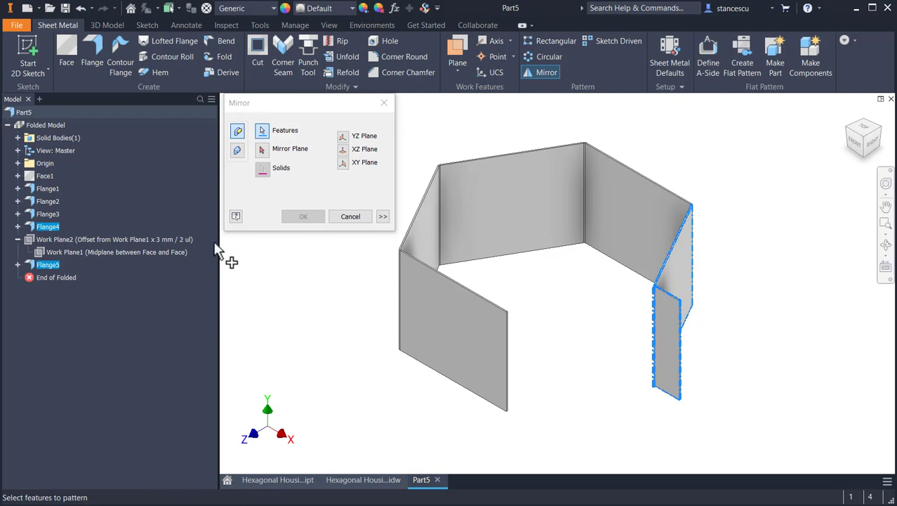
{"action": "left_click", "coordinate": [261, 149]}
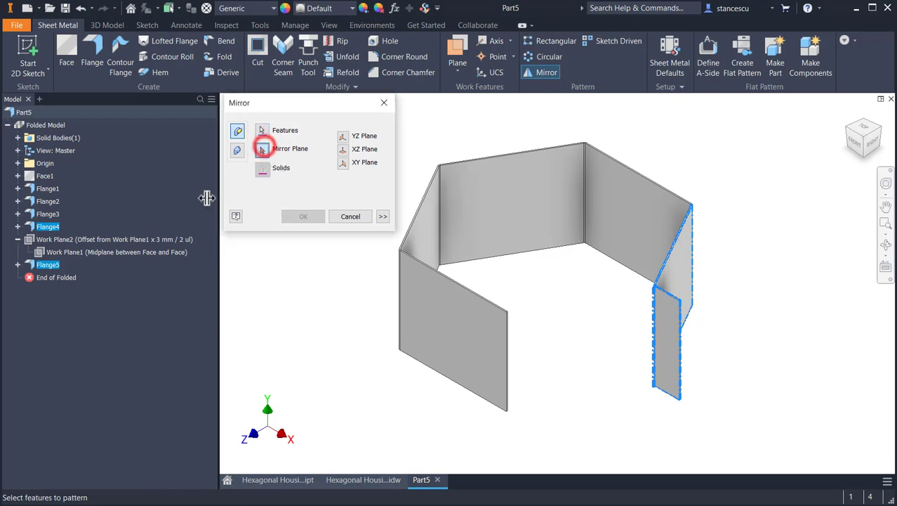
{"action": "left_click", "coordinate": [135, 254]}
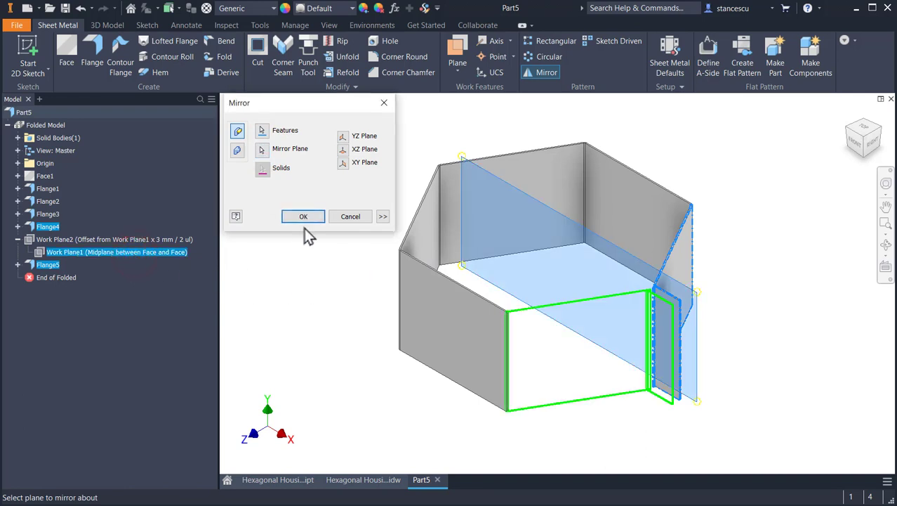
{"action": "left_click", "coordinate": [304, 215]}
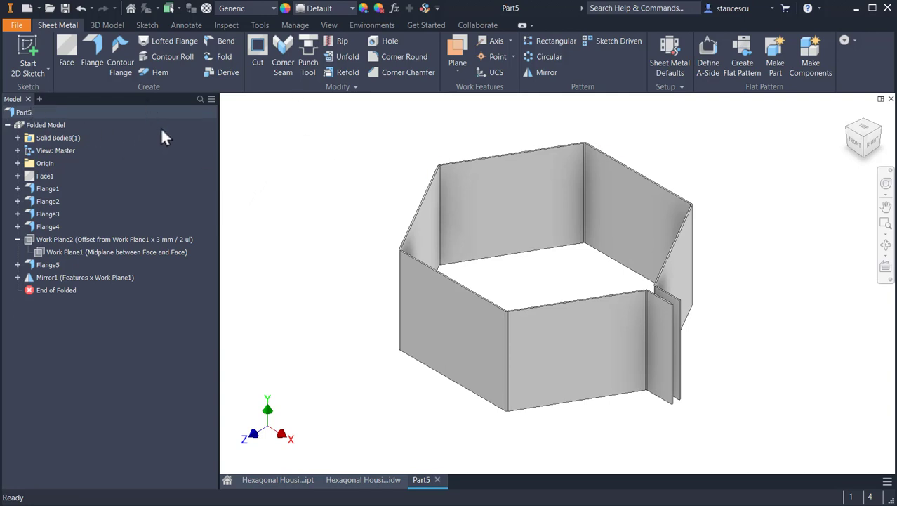
Start a flange and, checking the panel depth in the Hexagonal Housing drawing, set its angle By Value to 90 degrees and height to 30 mm
{"action": "left_click", "coordinate": [92, 55]}
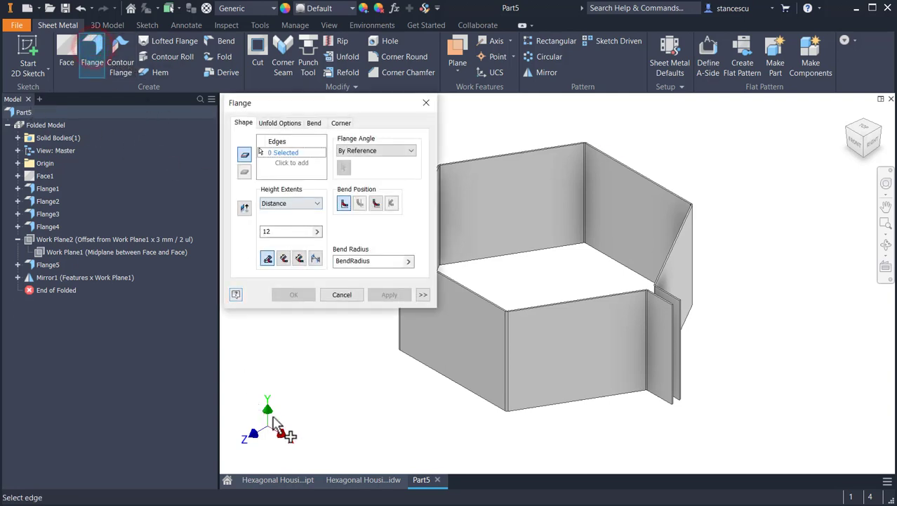
{"action": "left_click", "coordinate": [352, 486]}
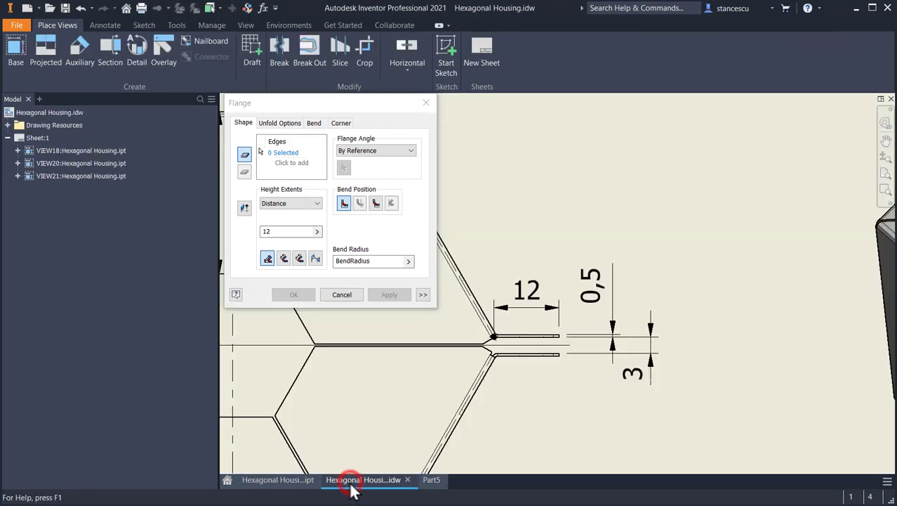
{"action": "scroll", "coordinate": [565, 391], "scroll_direction": "up", "scroll_amount": 2}
{"action": "middle_click_drag", "start_coordinate": [570, 388], "coordinate": [763, 367]}
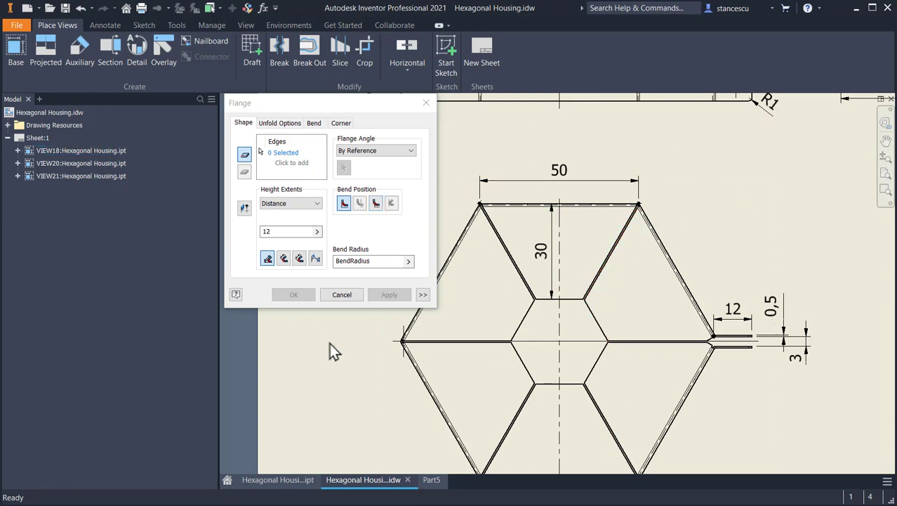
{"action": "left_click", "coordinate": [431, 480]}
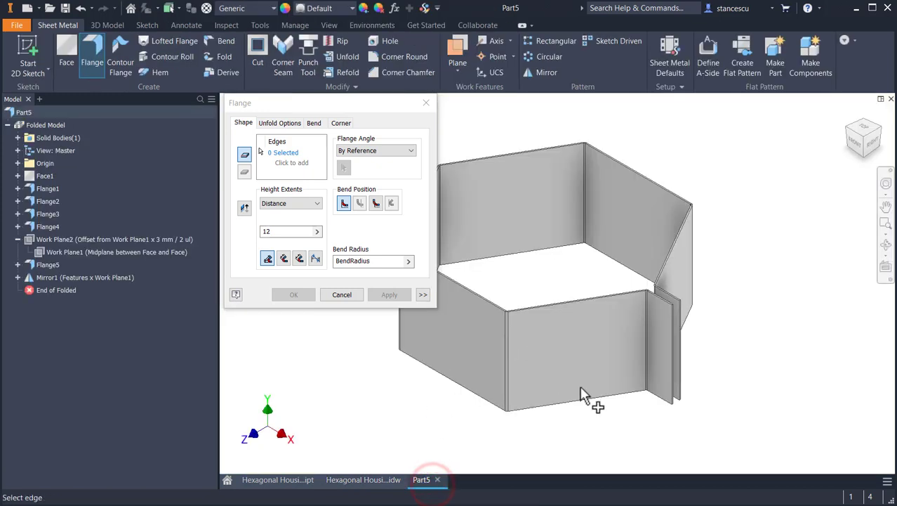
{"action": "middle_click_drag", "start_coordinate": [751, 366], "coordinate": [877, 358]}
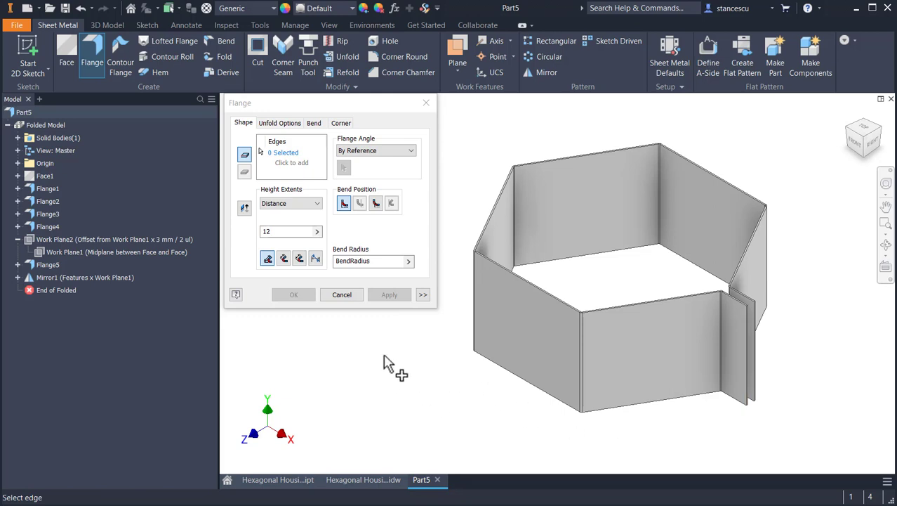
{"action": "left_click", "coordinate": [357, 151]}
{"action": "left_click", "coordinate": [355, 162]}
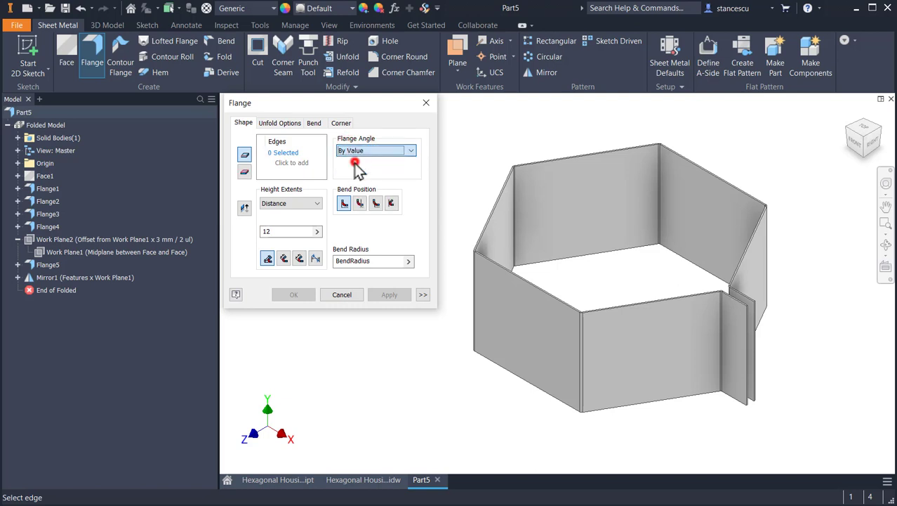
{"action": "left_click", "coordinate": [358, 171]}
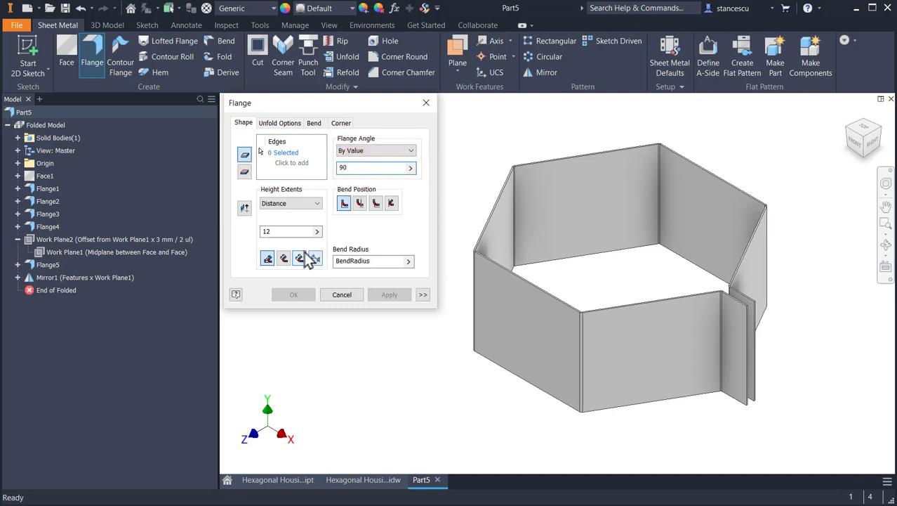
{"action": "double_click", "coordinate": [291, 231]}
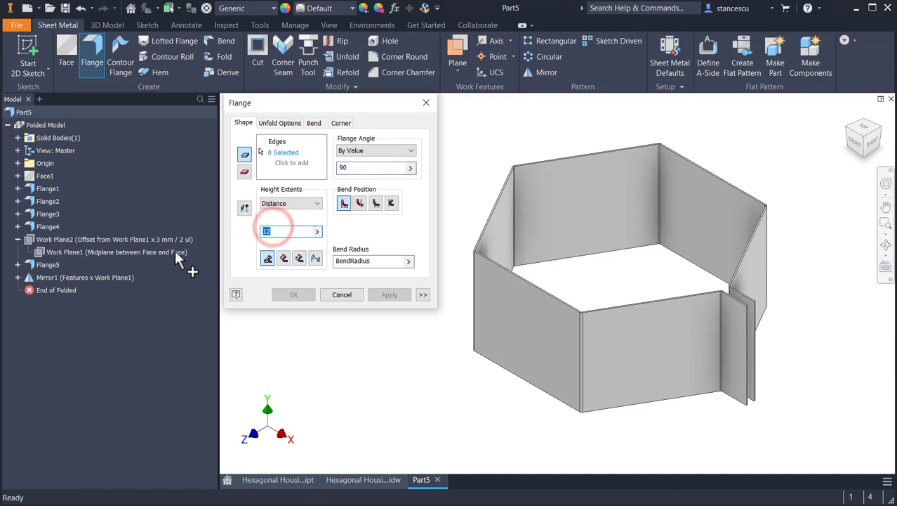
{"action": "type", "text": "30"}
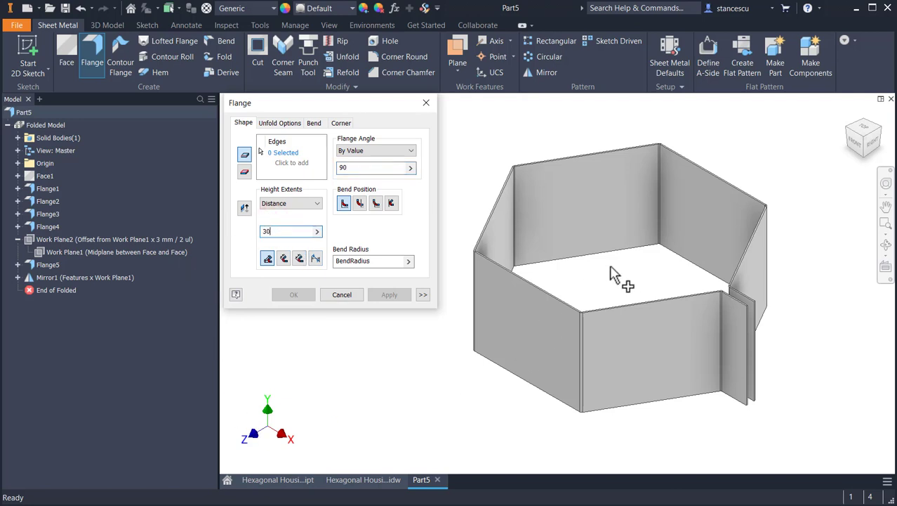
Select the top edges of the mirrored wall and the adjacent front wall for the inward flange
{"action": "scroll", "coordinate": [611, 273], "scroll_direction": "up", "scroll_amount": 5}
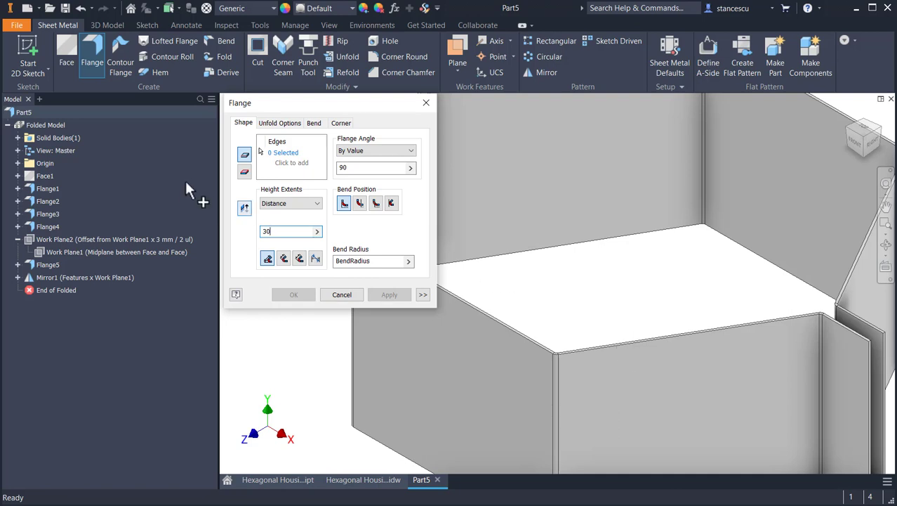
{"action": "left_click", "coordinate": [261, 152]}
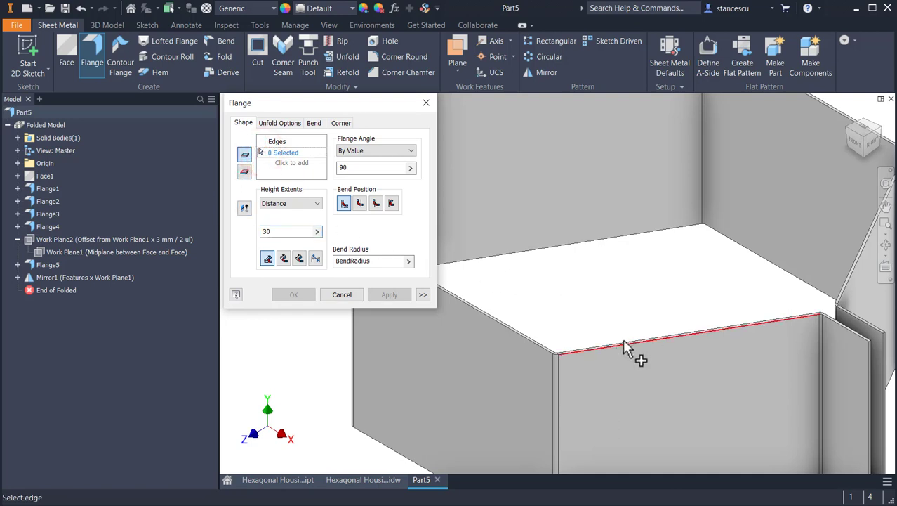
{"action": "scroll", "coordinate": [623, 343], "scroll_direction": "up", "scroll_amount": 2}
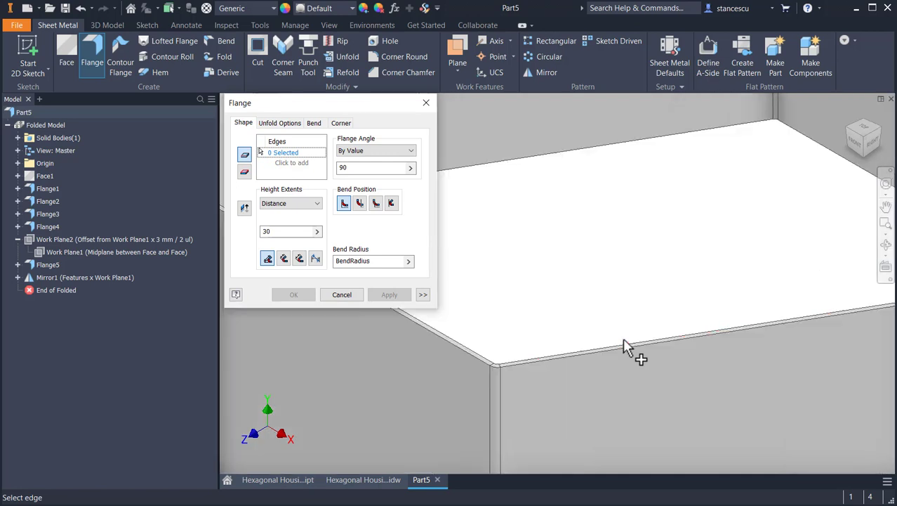
{"action": "left_click", "coordinate": [625, 344]}
{"action": "scroll", "coordinate": [627, 281], "scroll_direction": "down", "scroll_amount": 2}
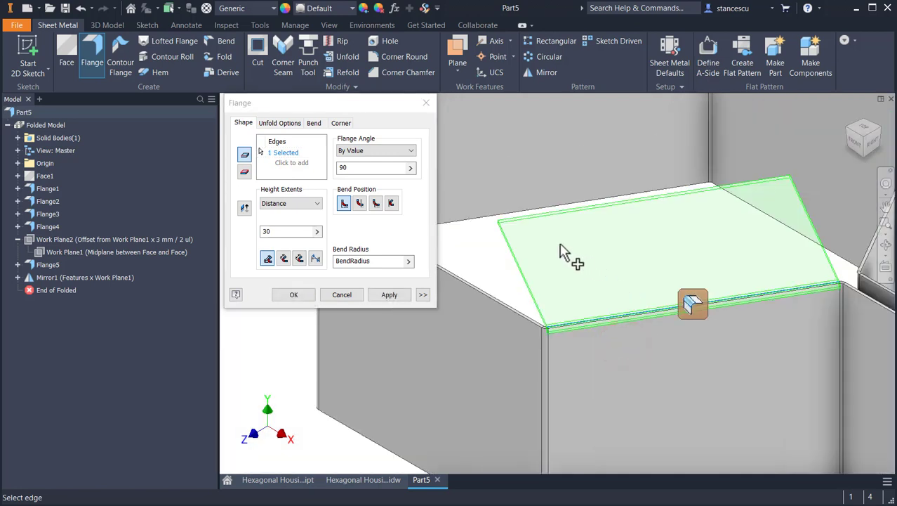
{"action": "middle_click_drag", "start_coordinate": [535, 307], "coordinate": [621, 311]}
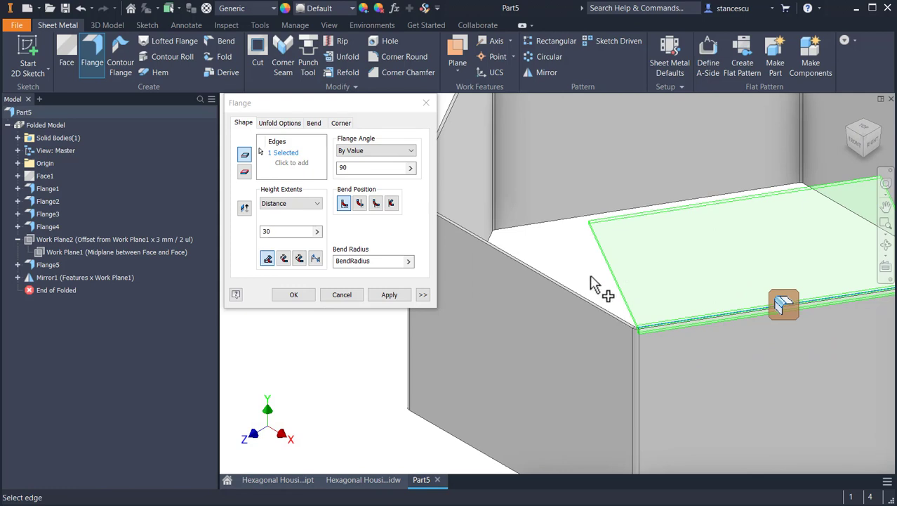
{"action": "scroll", "coordinate": [591, 284], "scroll_direction": "up", "scroll_amount": 2}
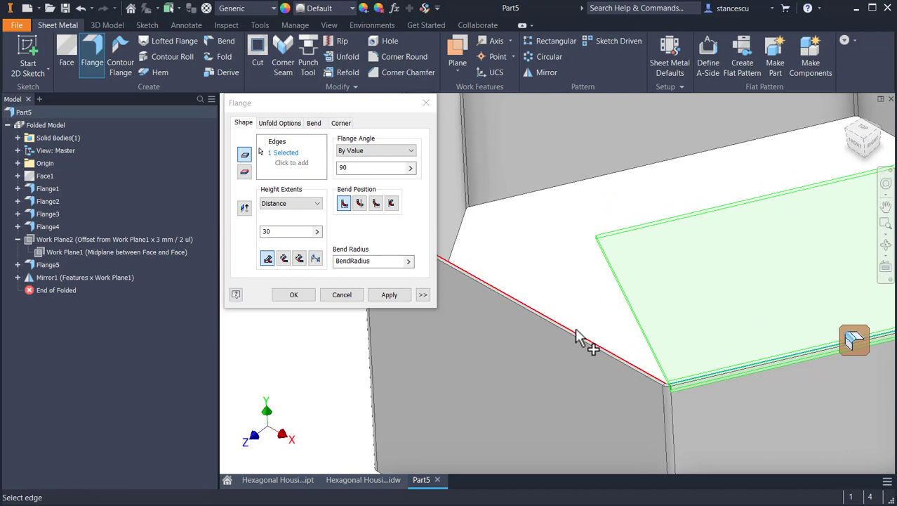
{"action": "left_click", "coordinate": [578, 337]}
{"action": "scroll", "coordinate": [669, 251], "scroll_direction": "down", "scroll_amount": 2}
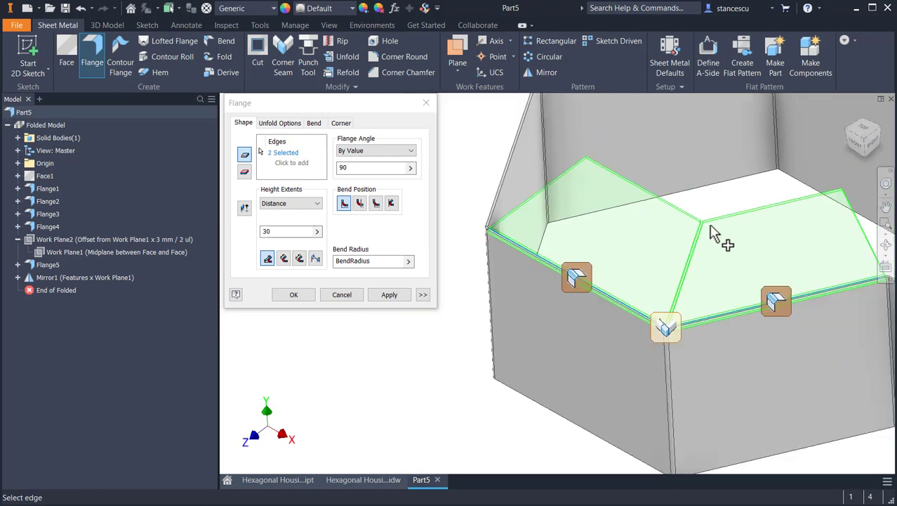
Add the top edges of the remaining four walls and create the six mitred top flanges
{"action": "middle_click_drag", "start_coordinate": [442, 370], "coordinate": [452, 464]}
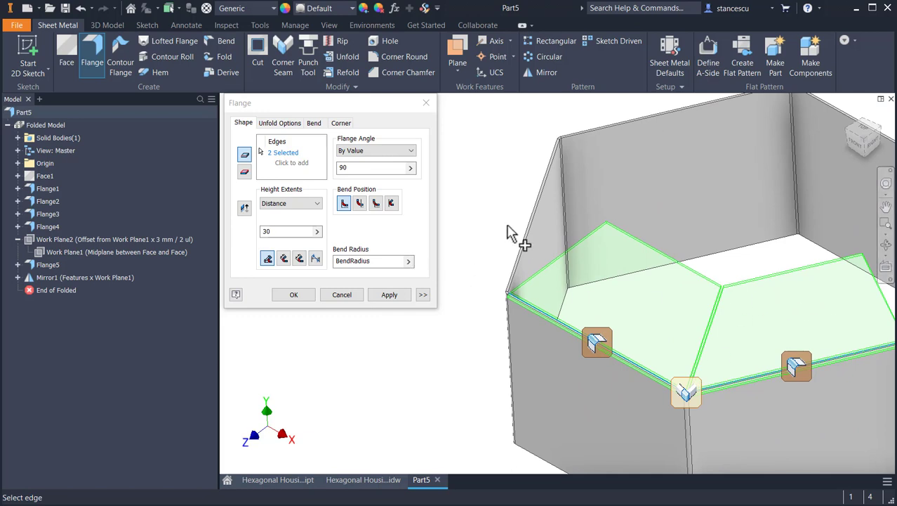
{"action": "left_click", "coordinate": [532, 249]}
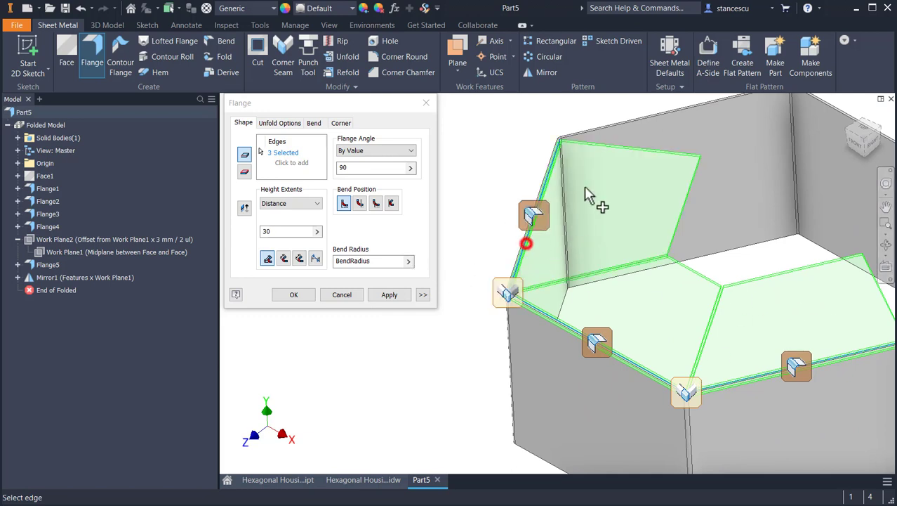
{"action": "left_click", "coordinate": [644, 122]}
{"action": "middle_click_drag", "start_coordinate": [749, 246], "coordinate": [757, 184], "text": "shift"}
{"action": "left_click", "coordinate": [752, 183]}
{"action": "middle_click_drag", "start_coordinate": [751, 222], "coordinate": [797, 280], "text": "shift"}
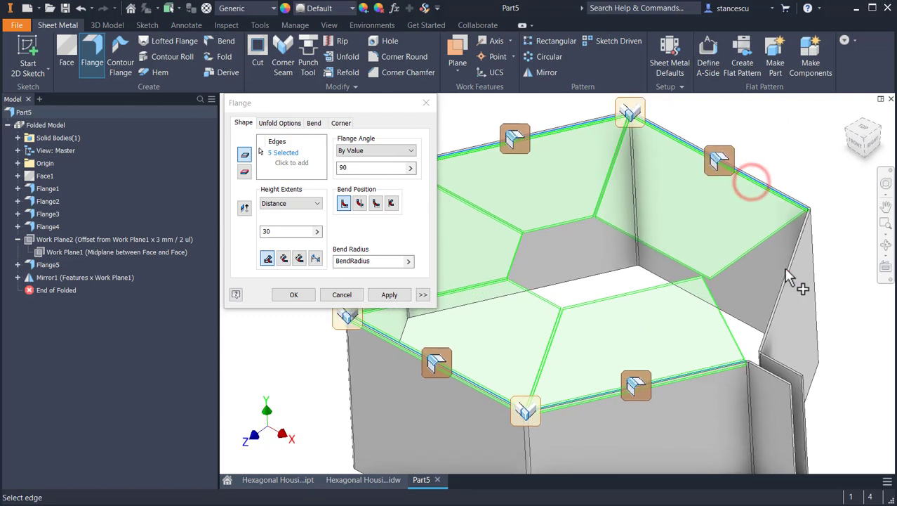
{"action": "left_click", "coordinate": [783, 276]}
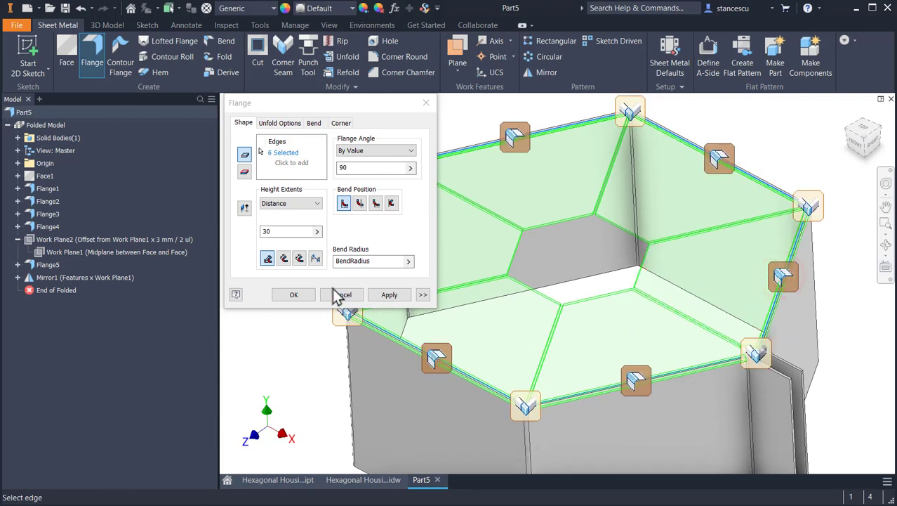
{"action": "left_click", "coordinate": [299, 296]}
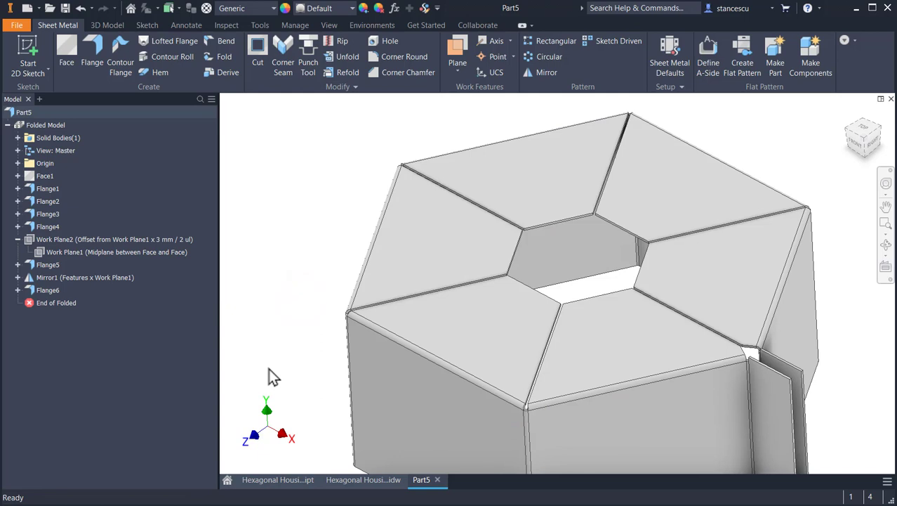
Compare the top corner opening beside the closing tabs with the shaded view in the Hexagonal Housing drawing, and return to Part5
{"action": "key", "text": "F6"}
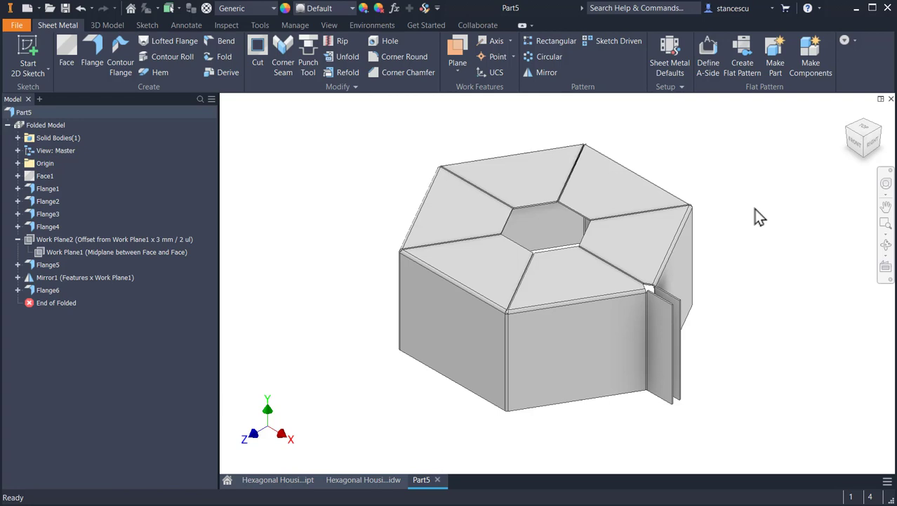
{"action": "scroll", "coordinate": [668, 338], "scroll_direction": "up", "scroll_amount": 3}
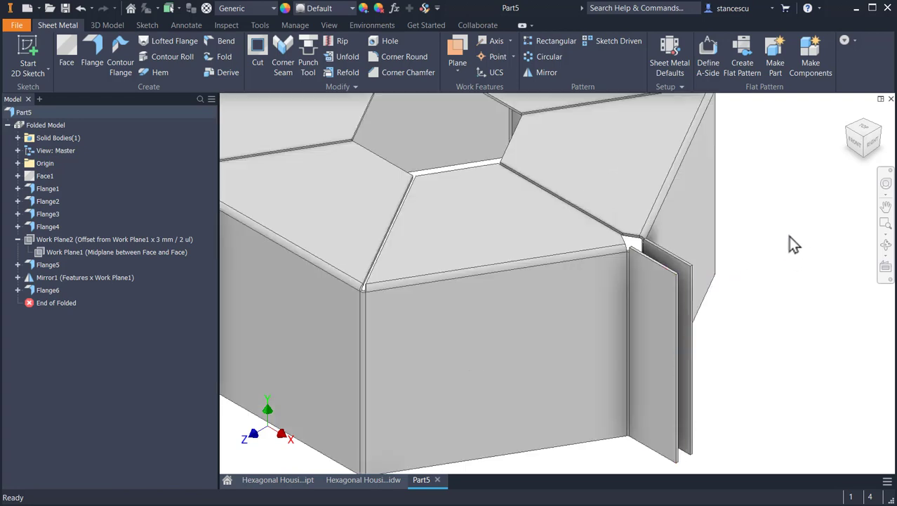
{"action": "scroll", "coordinate": [792, 238], "scroll_direction": "up", "scroll_amount": 3}
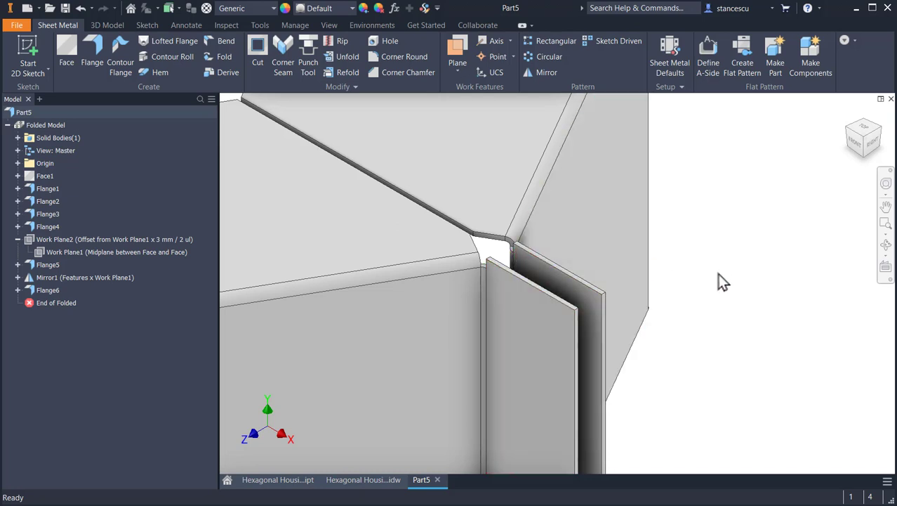
{"action": "left_click", "coordinate": [375, 480]}
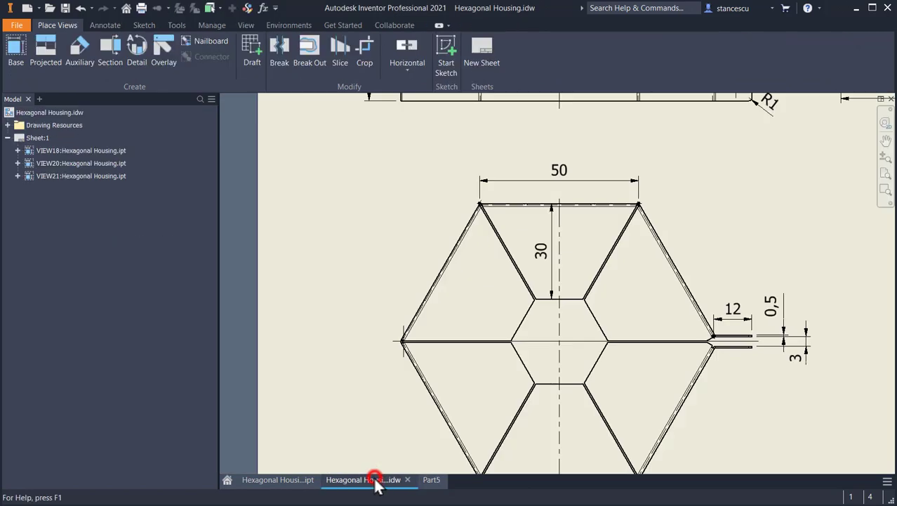
{"action": "middle_click_drag", "start_coordinate": [721, 407], "coordinate": [412, 364]}
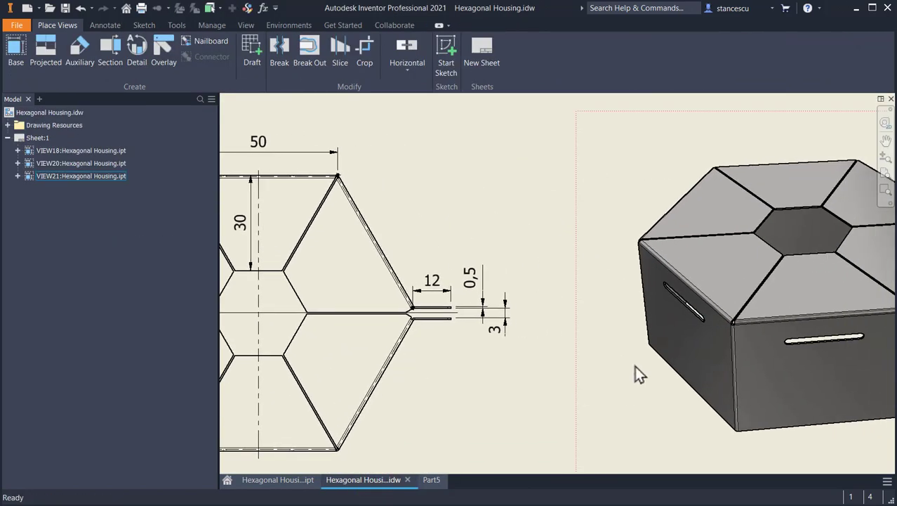
{"action": "middle_click_drag", "start_coordinate": [639, 374], "coordinate": [404, 374]}
{"action": "scroll", "coordinate": [744, 309], "scroll_direction": "up", "scroll_amount": 3}
{"action": "scroll", "coordinate": [783, 318], "scroll_direction": "up", "scroll_amount": 3}
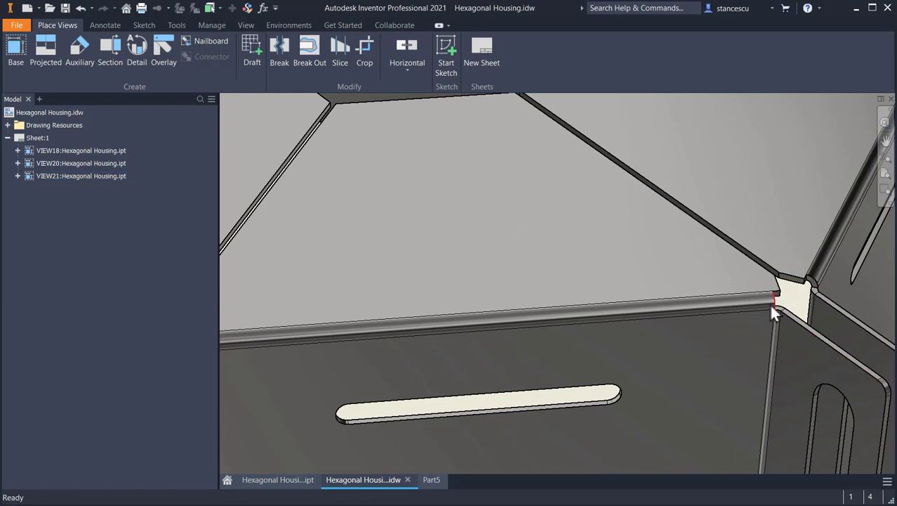
{"action": "left_click", "coordinate": [432, 482]}
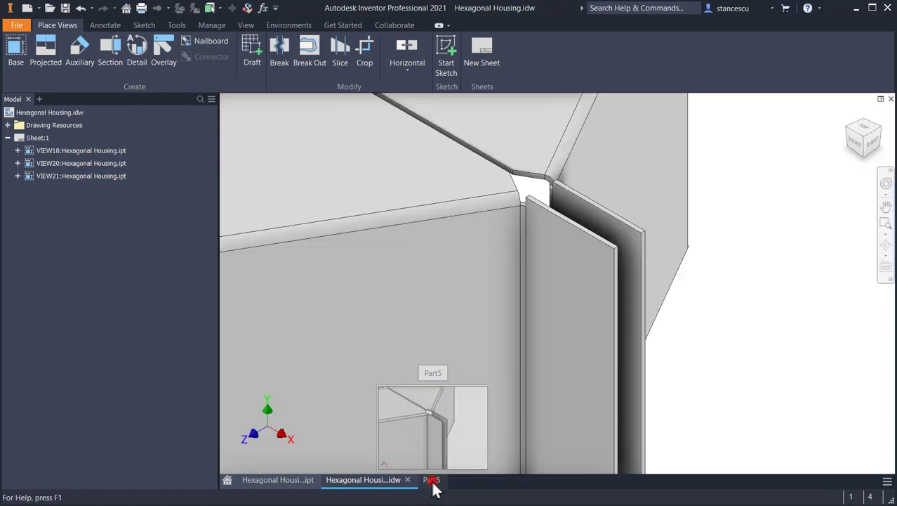
{"action": "scroll", "coordinate": [792, 329], "scroll_direction": "down", "scroll_amount": 5}
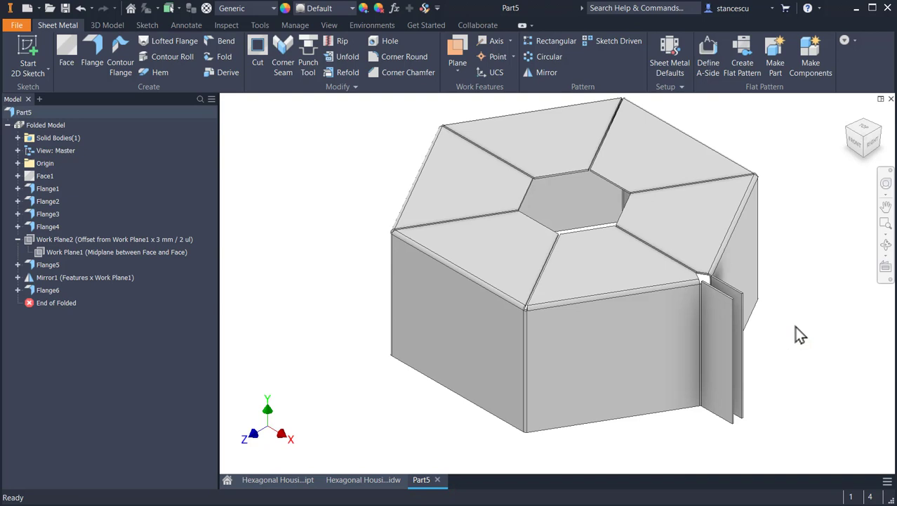
{"action": "key", "text": "F6"}
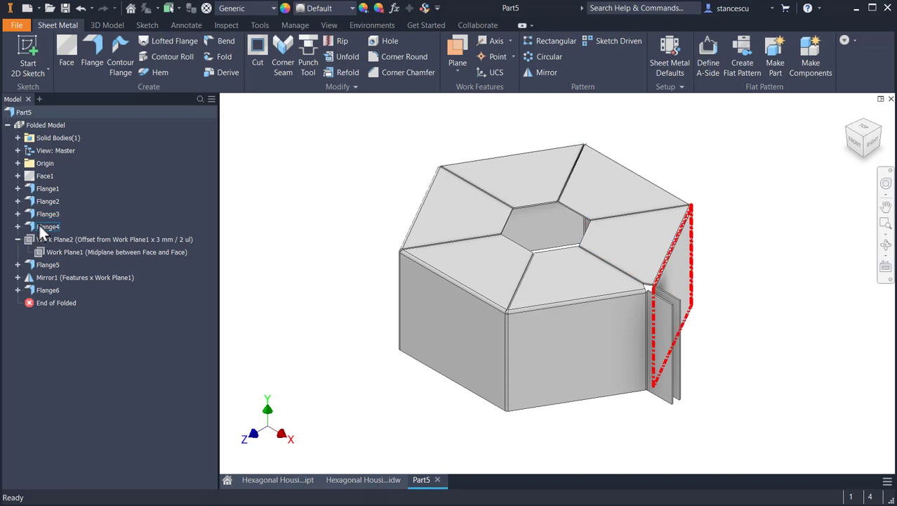
{"action": "double_click", "coordinate": [35, 262]}
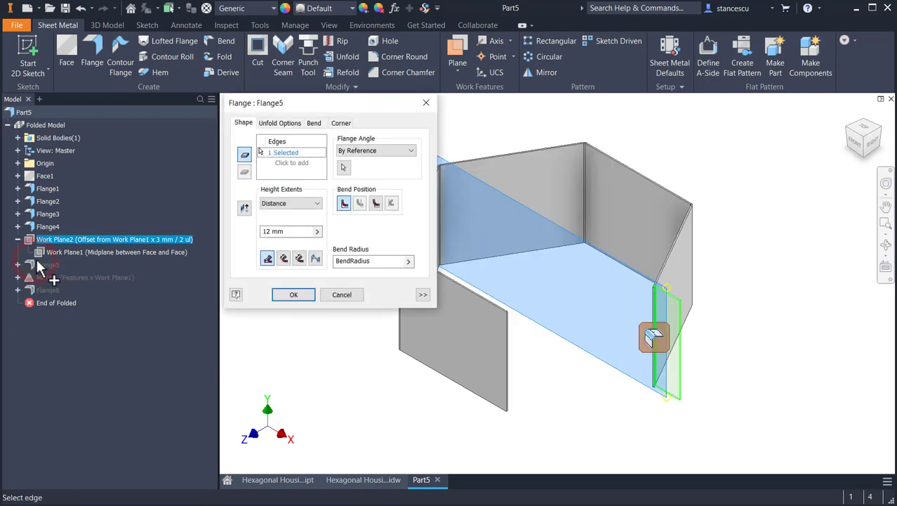
{"action": "left_click", "coordinate": [320, 387]}
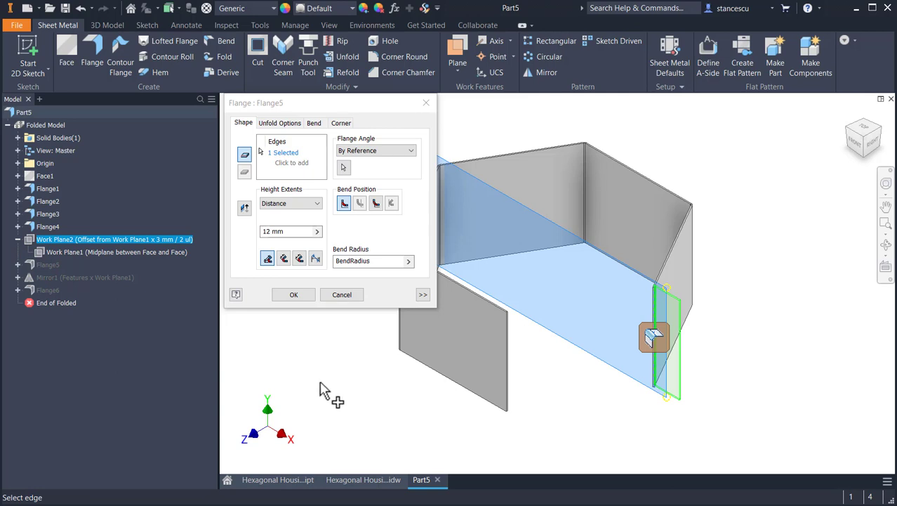
{"action": "scroll", "coordinate": [773, 330], "scroll_direction": "down", "scroll_amount": 2}
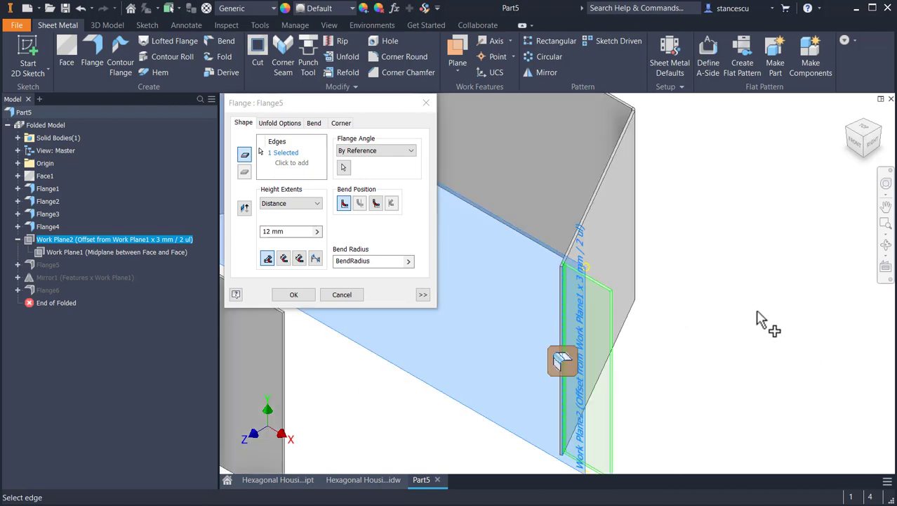
{"action": "middle_click_drag", "start_coordinate": [727, 335], "coordinate": [722, 329]}
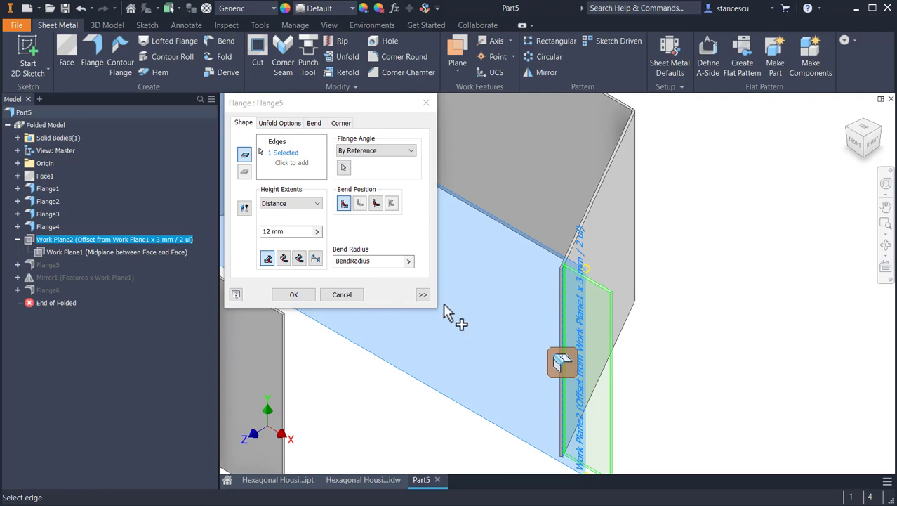
{"action": "left_click", "coordinate": [422, 296]}
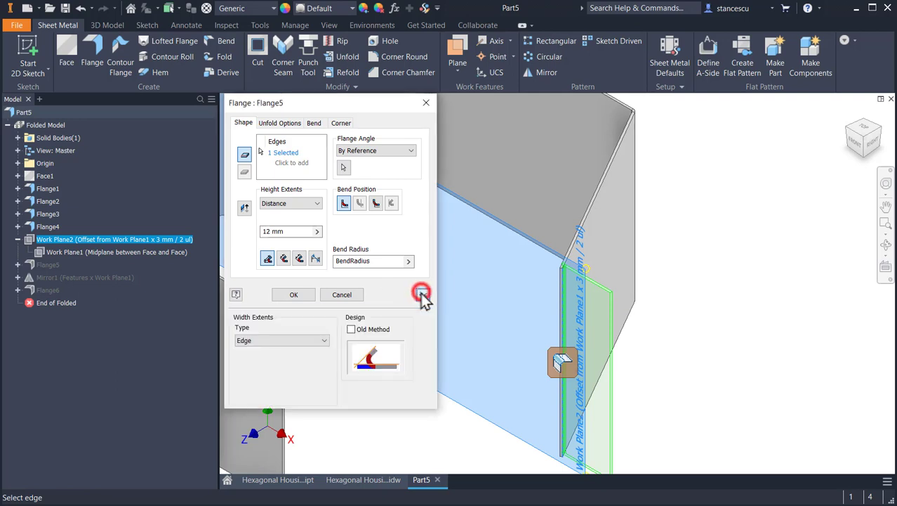
{"action": "left_click", "coordinate": [249, 340]}
{"action": "left_click", "coordinate": [247, 360]}
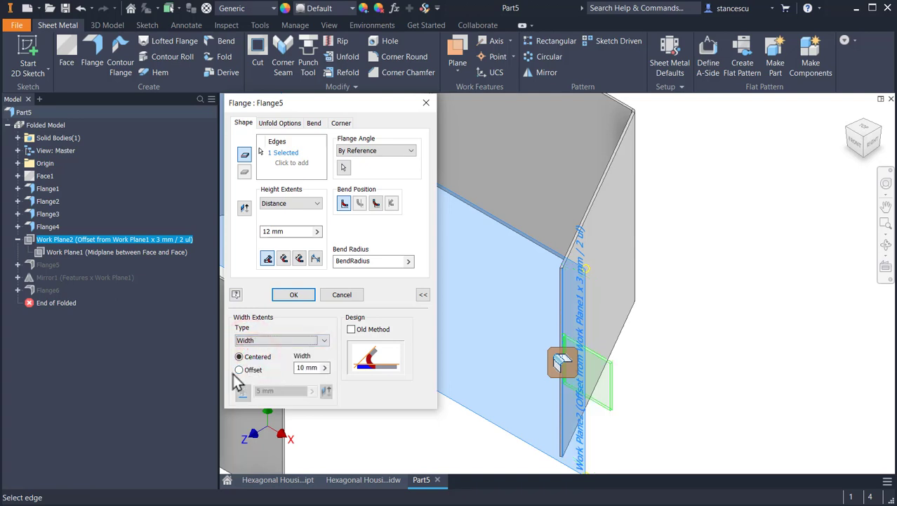
{"action": "left_click", "coordinate": [238, 370]}
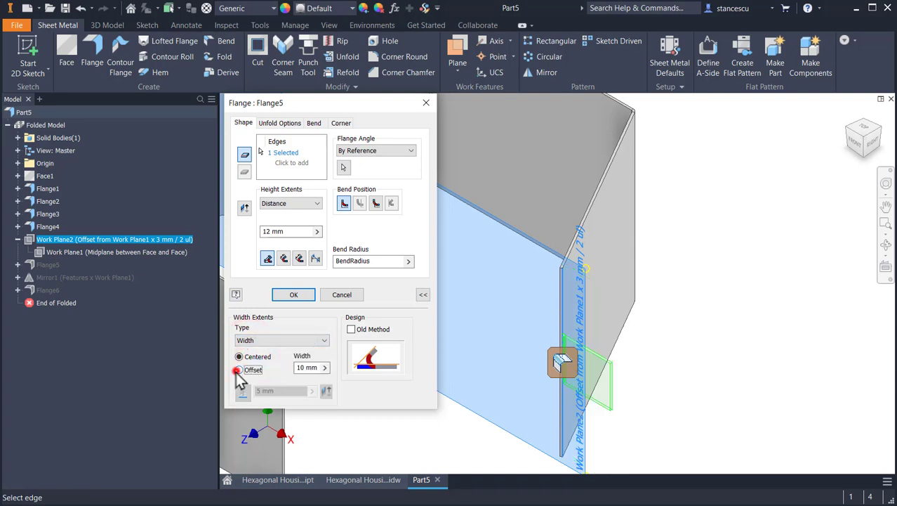
{"action": "left_click", "coordinate": [316, 367]}
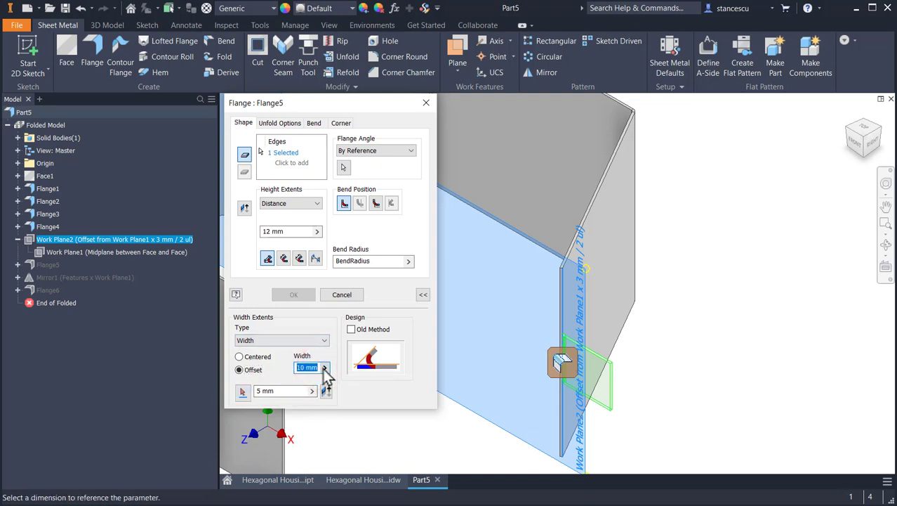
{"action": "left_click", "coordinate": [324, 368]}
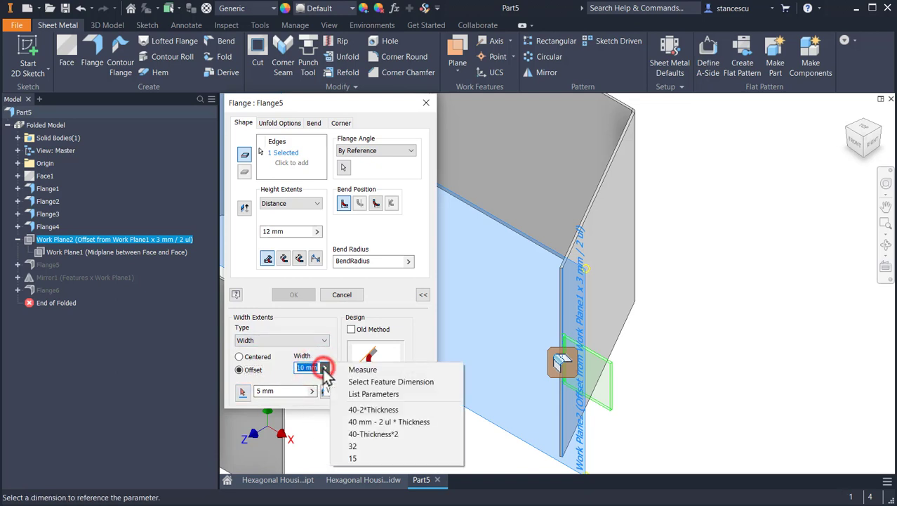
{"action": "left_click", "coordinate": [357, 395]}
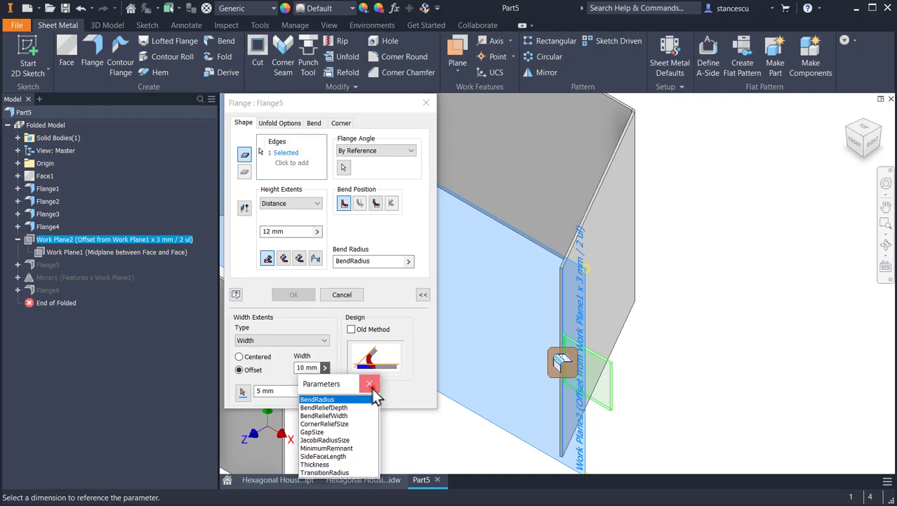
{"action": "left_click", "coordinate": [370, 384]}
{"action": "left_click", "coordinate": [459, 424]}
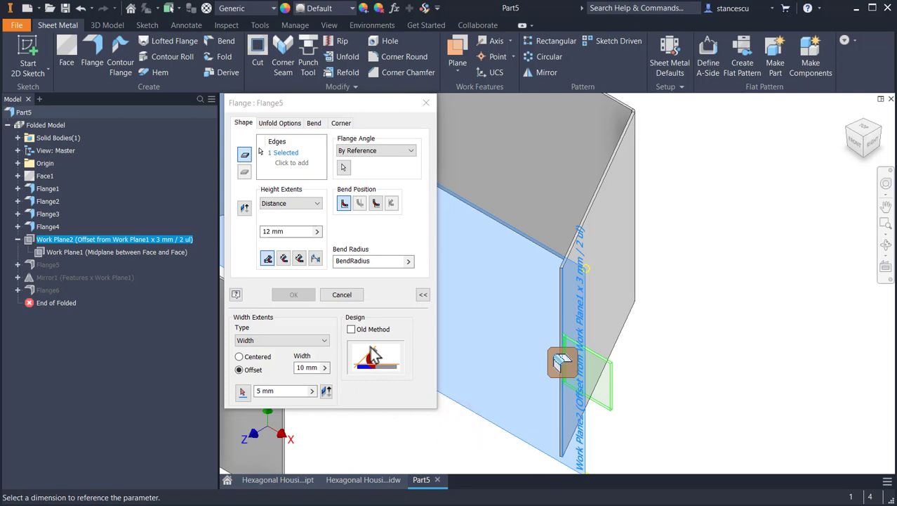
{"action": "left_click", "coordinate": [428, 104]}
{"action": "left_click", "coordinate": [730, 263]}
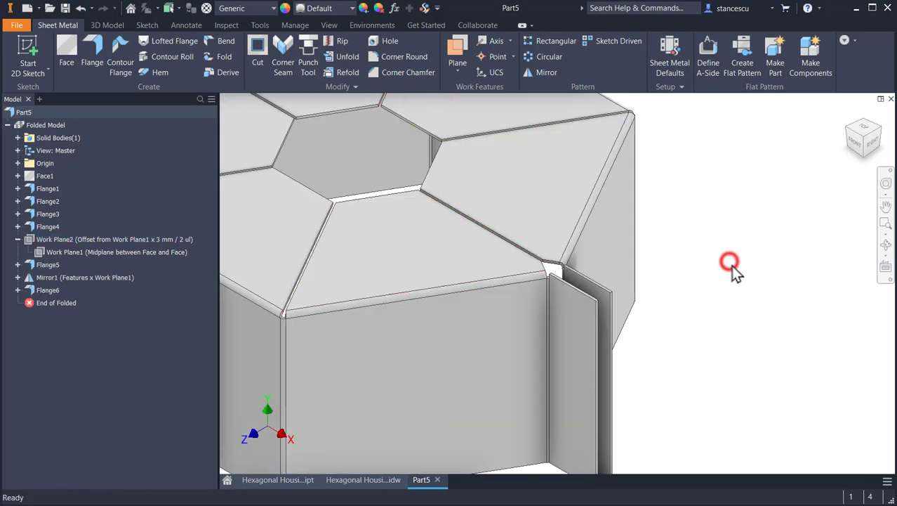
Rename the 40 mm Sketch1 model parameter d1 to Height
{"action": "left_click", "coordinate": [395, 8]}
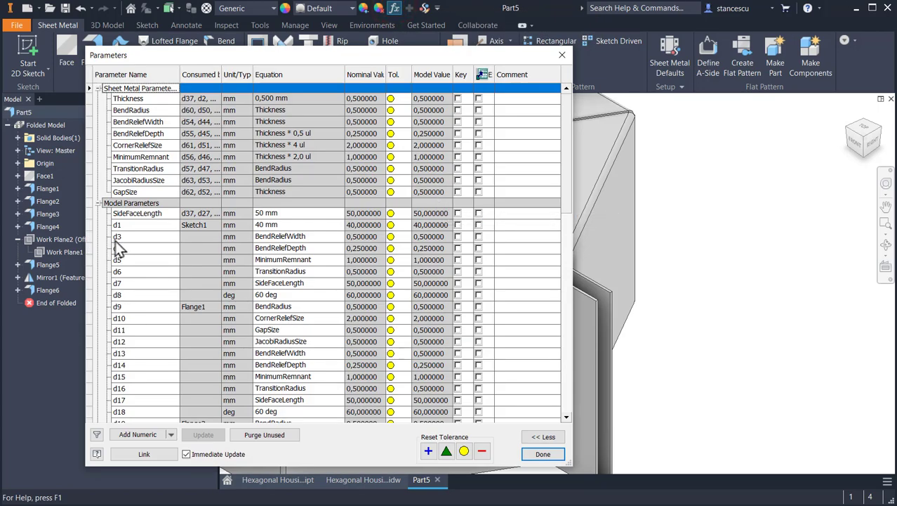
{"action": "scroll", "coordinate": [128, 232], "scroll_direction": "down", "scroll_amount": 1}
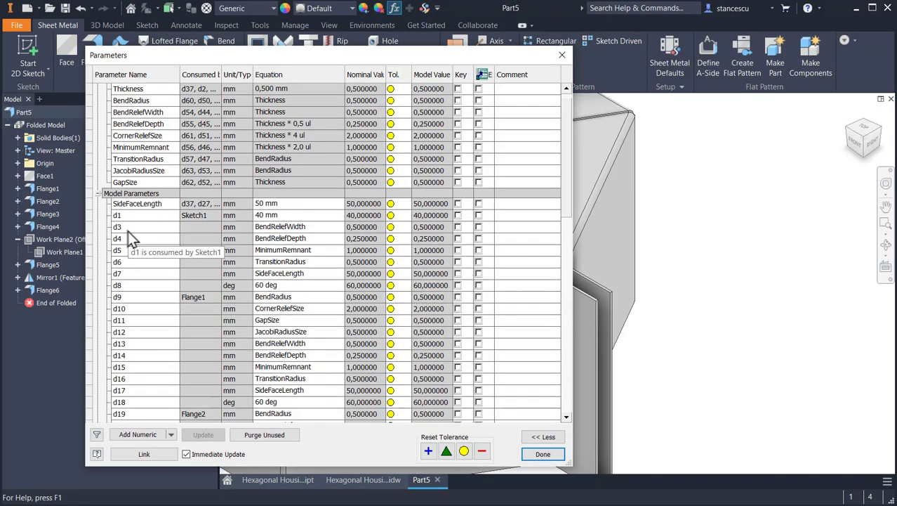
{"action": "scroll", "coordinate": [133, 232], "scroll_direction": "down", "scroll_amount": 4}
{"action": "scroll", "coordinate": [137, 229], "scroll_direction": "up", "scroll_amount": 2}
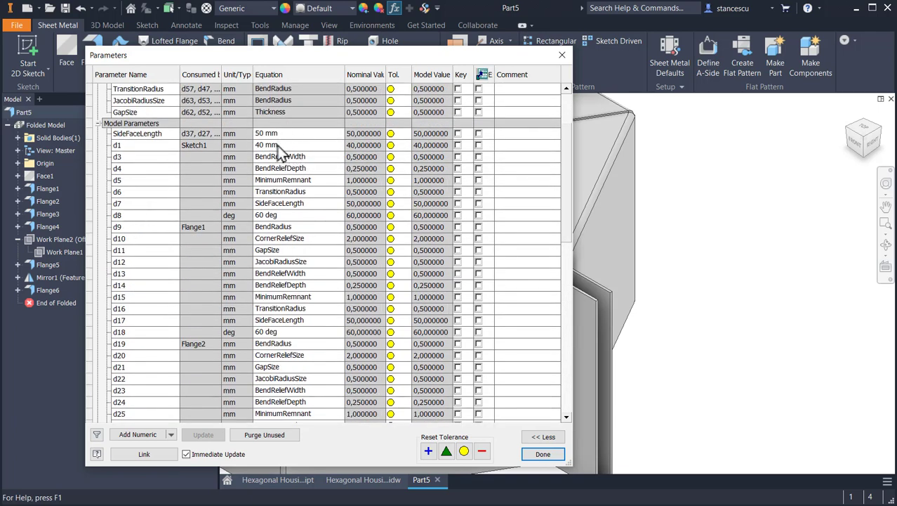
{"action": "left_click", "coordinate": [117, 144]}
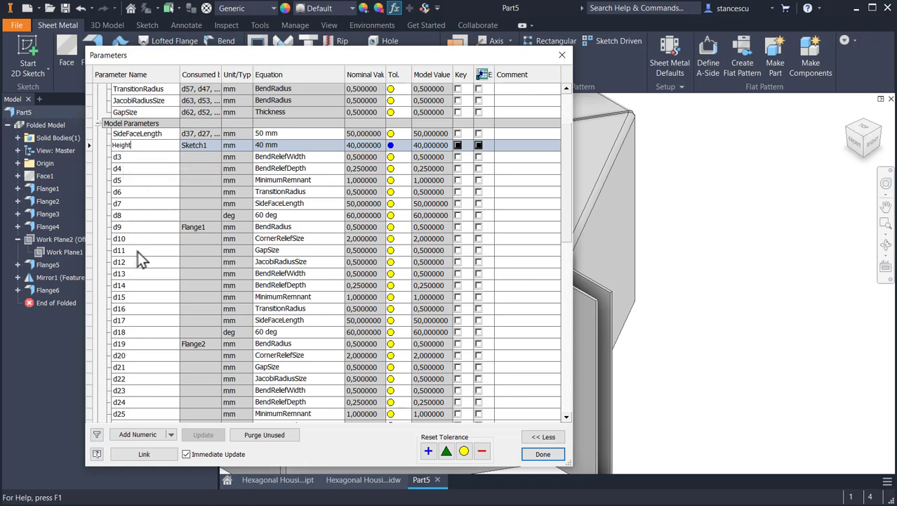
{"action": "key", "text": "Return"}
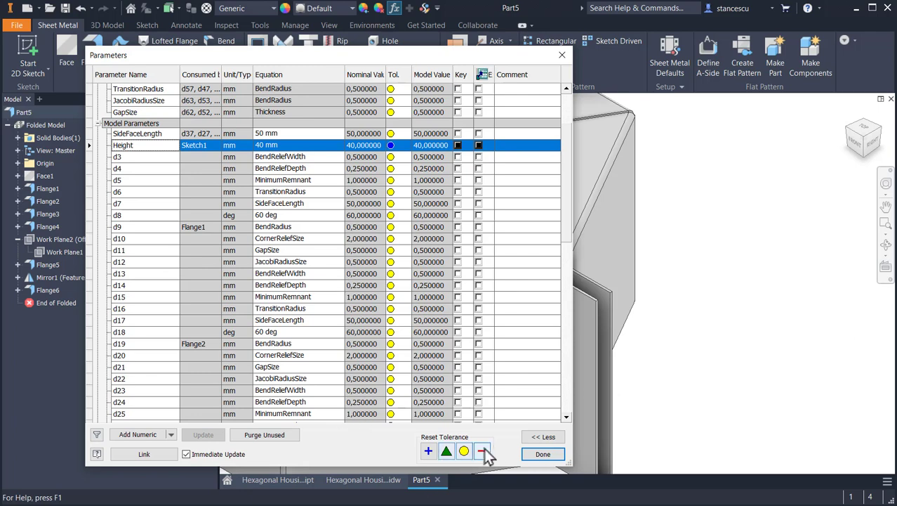
{"action": "left_click", "coordinate": [537, 459]}
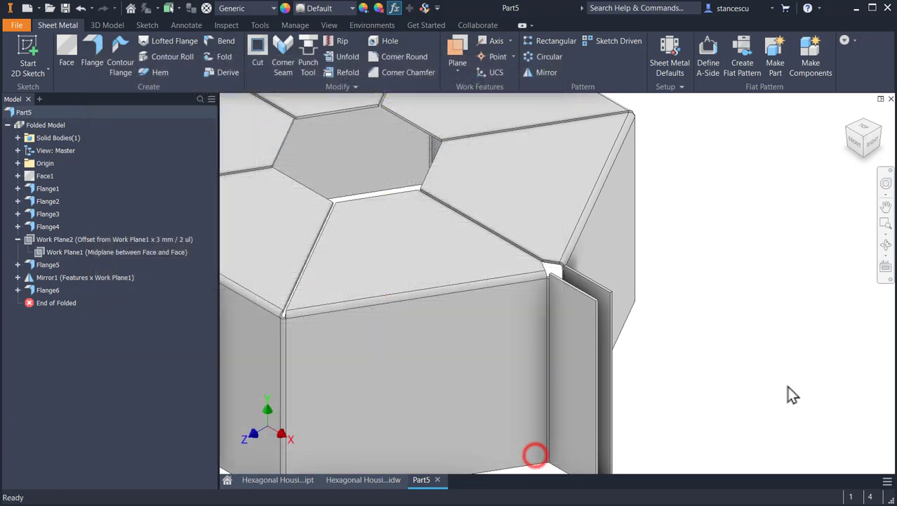
Edit Flange5, the original closing tab, and set its width extents to Width with the Offset option
{"action": "middle_click_drag", "start_coordinate": [706, 329], "coordinate": [725, 294]}
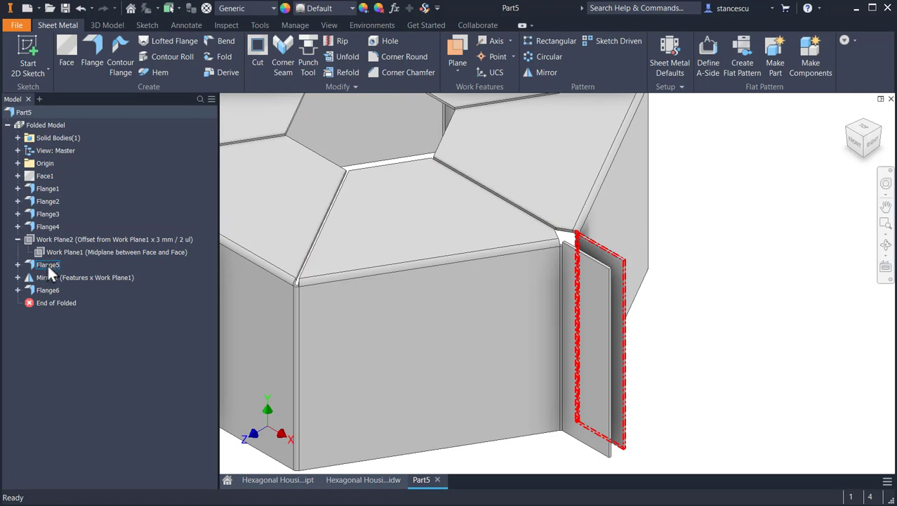
{"action": "double_click", "coordinate": [47, 264]}
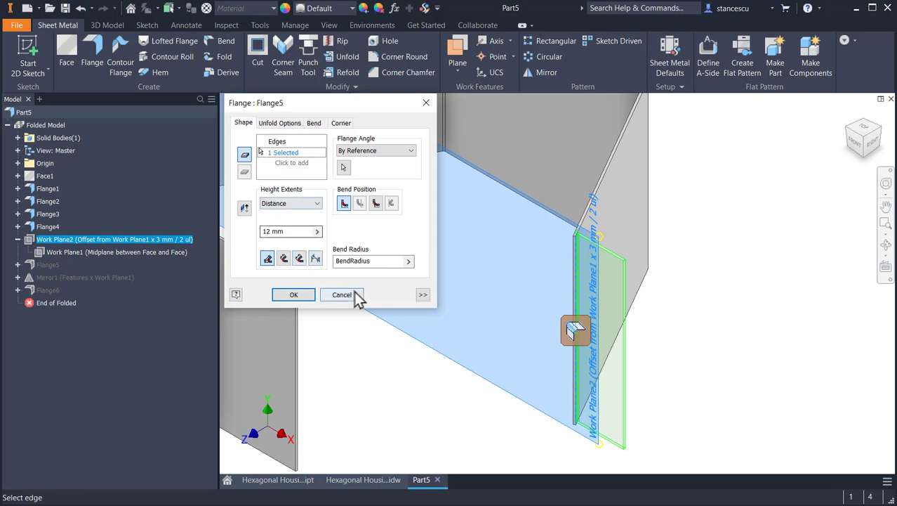
{"action": "left_click", "coordinate": [422, 295]}
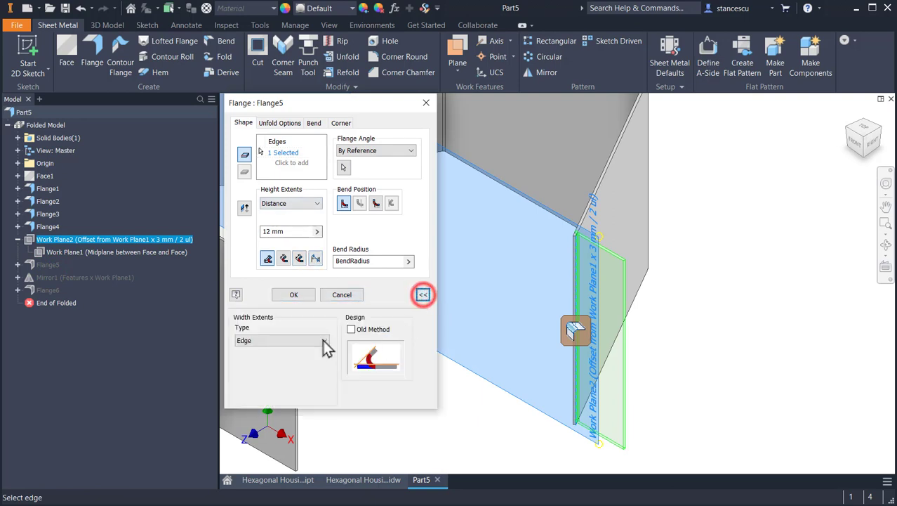
{"action": "left_click", "coordinate": [270, 339]}
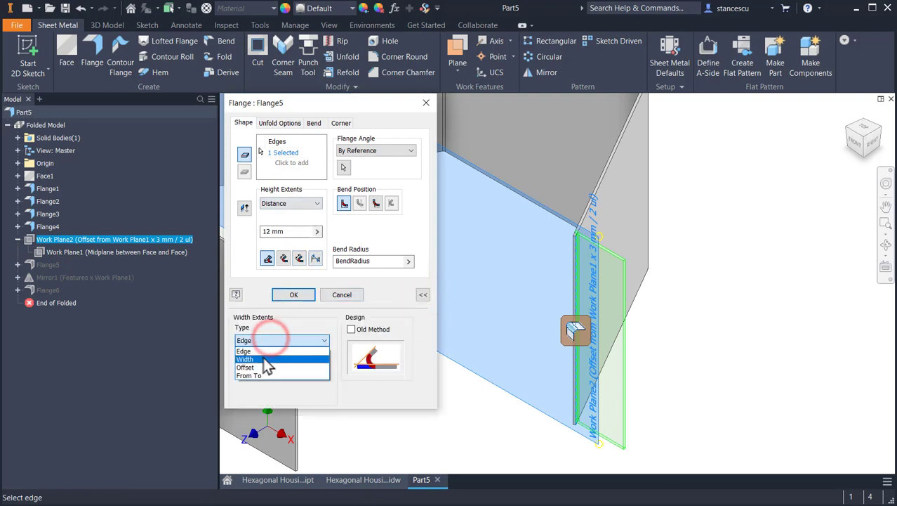
{"action": "left_click", "coordinate": [265, 359]}
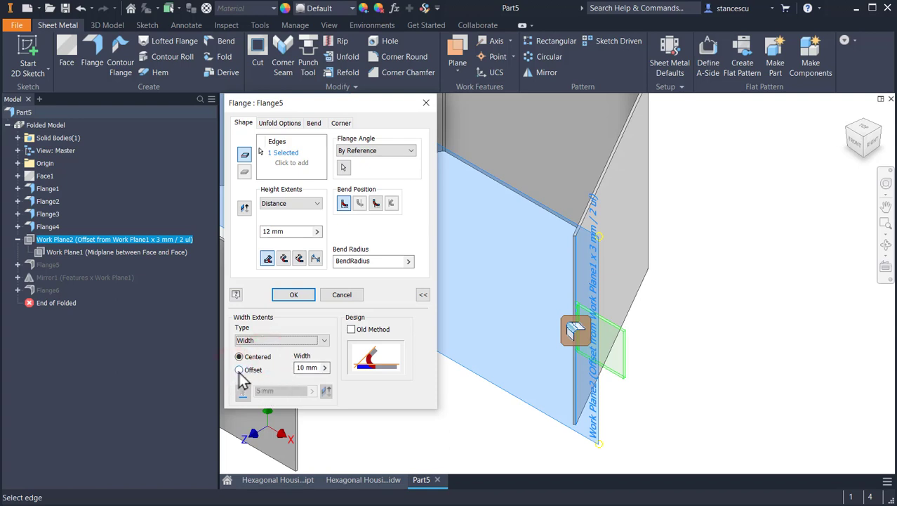
{"action": "left_click", "coordinate": [240, 370]}
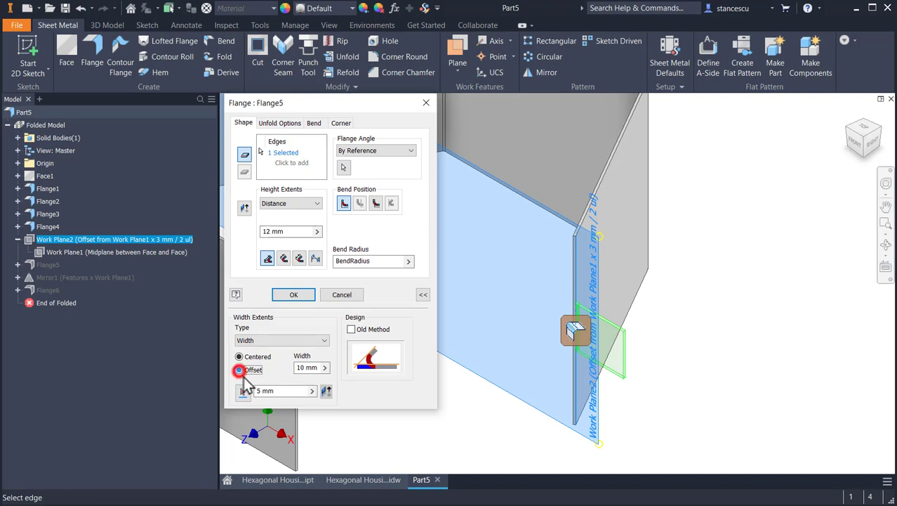
Replace the closing tab's width value with the beginning of an expression, Height-2*
{"action": "left_click", "coordinate": [314, 367]}
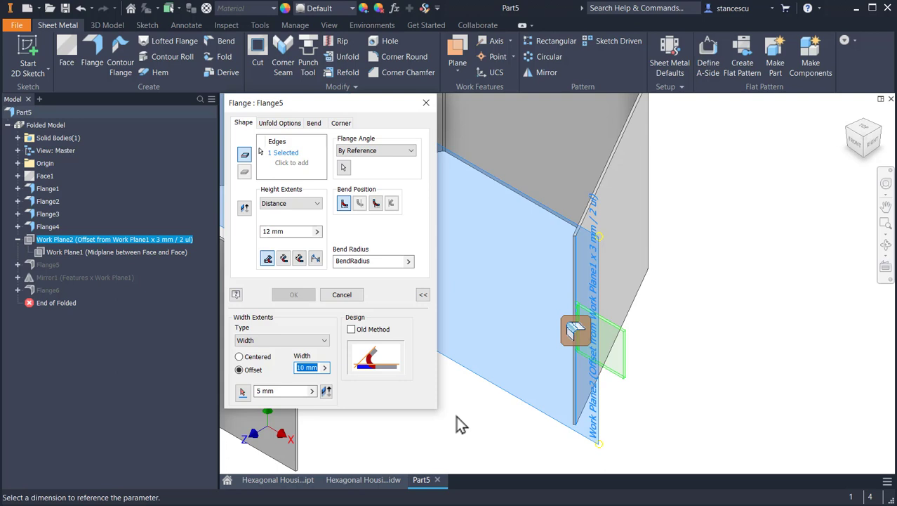
{"action": "type", "text": "Height"}
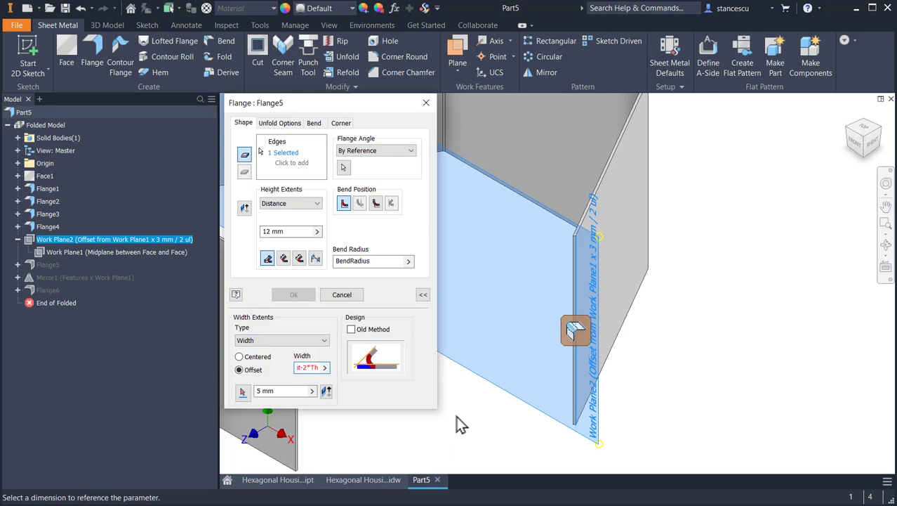
{"action": "key", "text": "BackSpace"}
{"action": "left_click", "coordinate": [325, 367]}
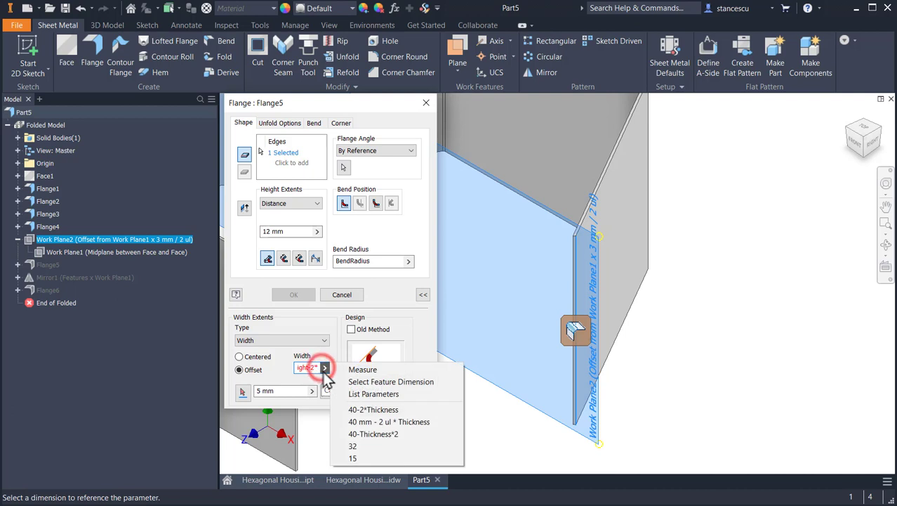
{"action": "left_click", "coordinate": [376, 393]}
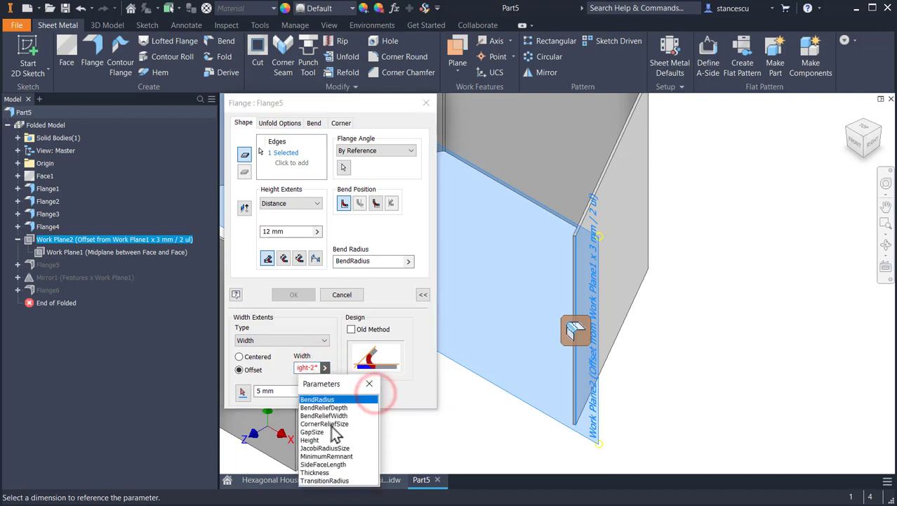
{"action": "left_click", "coordinate": [325, 464]}
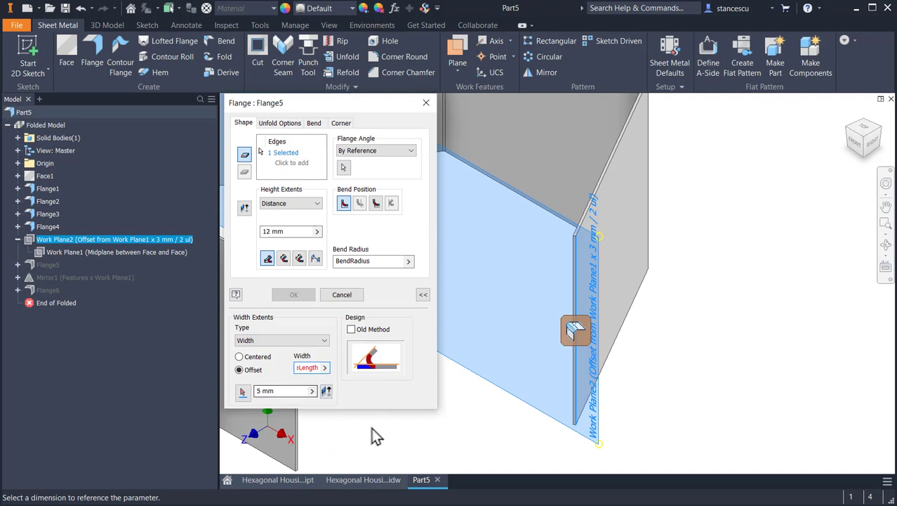
{"action": "key", "text": "shift+Left"}
{"action": "key", "text": "shift+Left"}
{"action": "key", "text": "shift+Left"}
{"action": "key", "text": "shift+Left"}
{"action": "key", "text": "shift+Left"}
{"action": "key", "text": "shift+Left"}
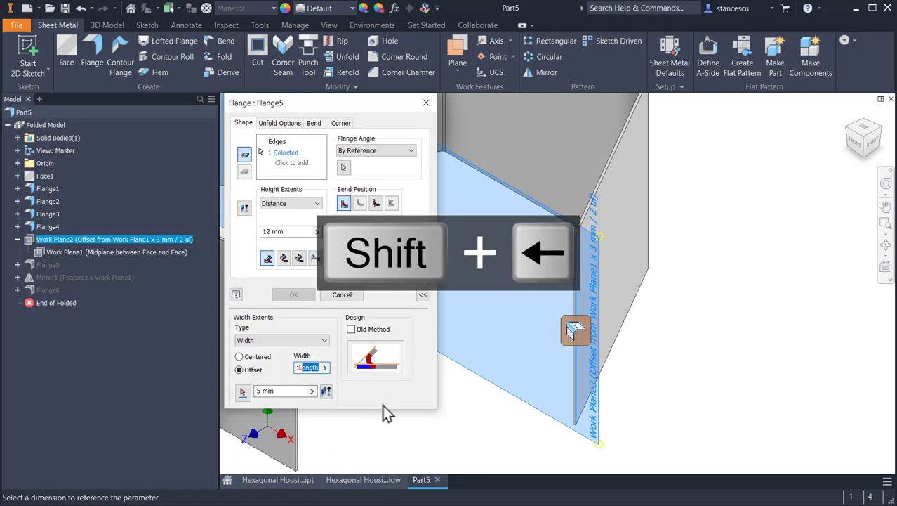
{"action": "key", "text": "shift+Left"}
{"action": "key", "text": "shift+Left"}
{"action": "key", "text": "shift+Left"}
{"action": "key", "text": "shift+Left"}
{"action": "key", "text": "shift+Left"}
{"action": "key", "text": "shift+Left"}
{"action": "key", "text": "shift+Left"}
{"action": "key", "text": "shift+Left"}
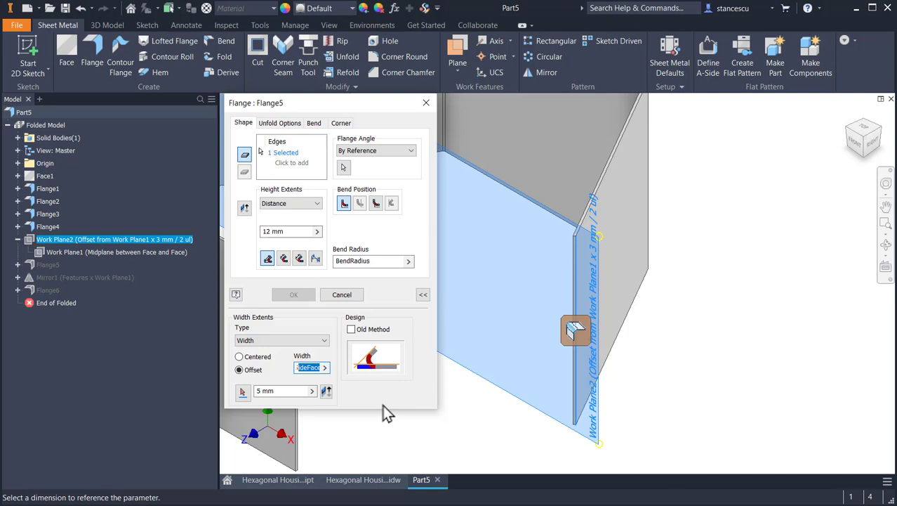
{"action": "key", "text": "Delete"}
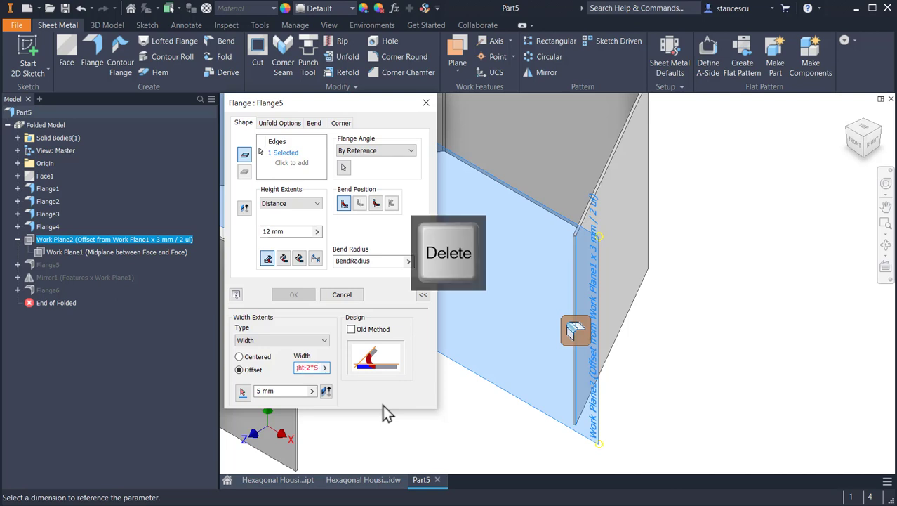
{"action": "key", "text": "BackSpace"}
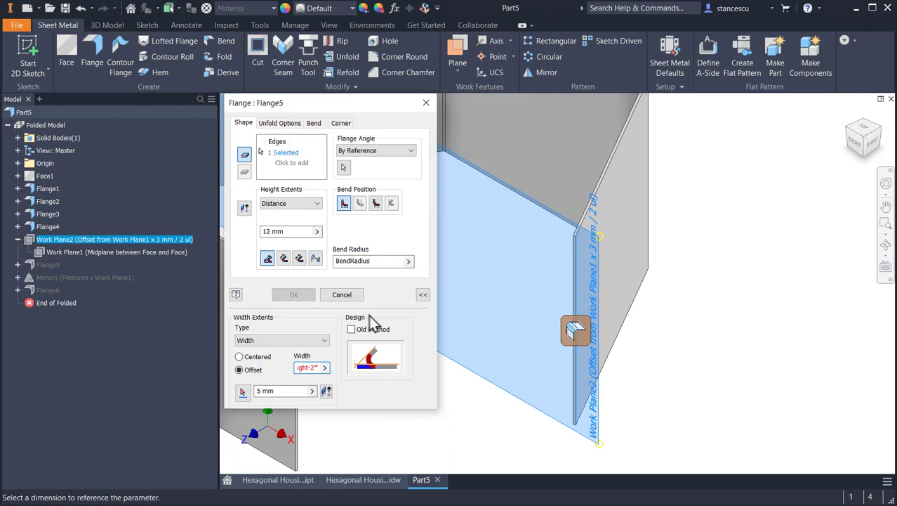
Complete the closing tab's width expression as Height-2*Thickness, picking Thickness from the listed parameters
{"action": "left_click", "coordinate": [325, 367]}
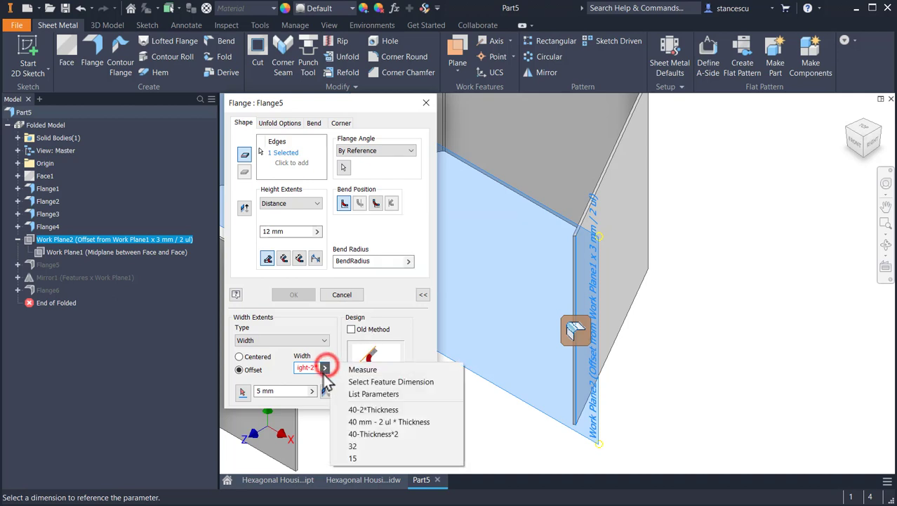
{"action": "left_click", "coordinate": [360, 395]}
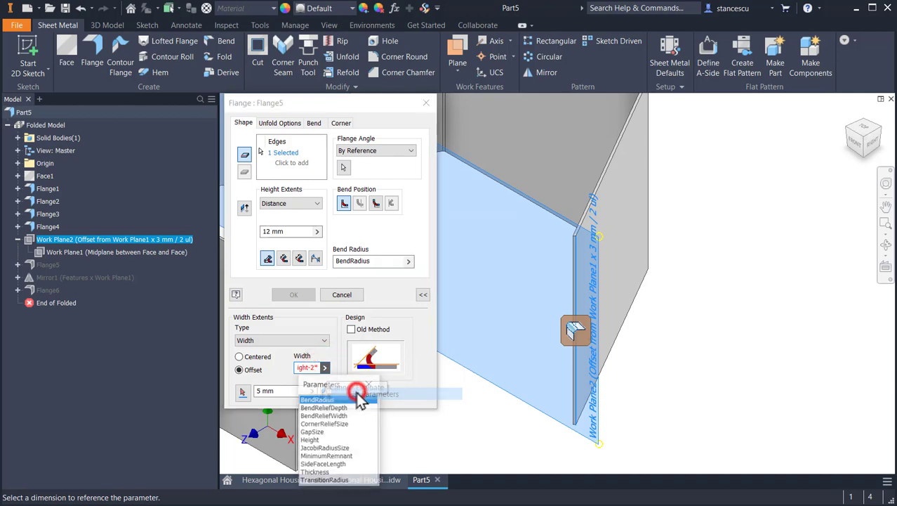
{"action": "left_click", "coordinate": [315, 473]}
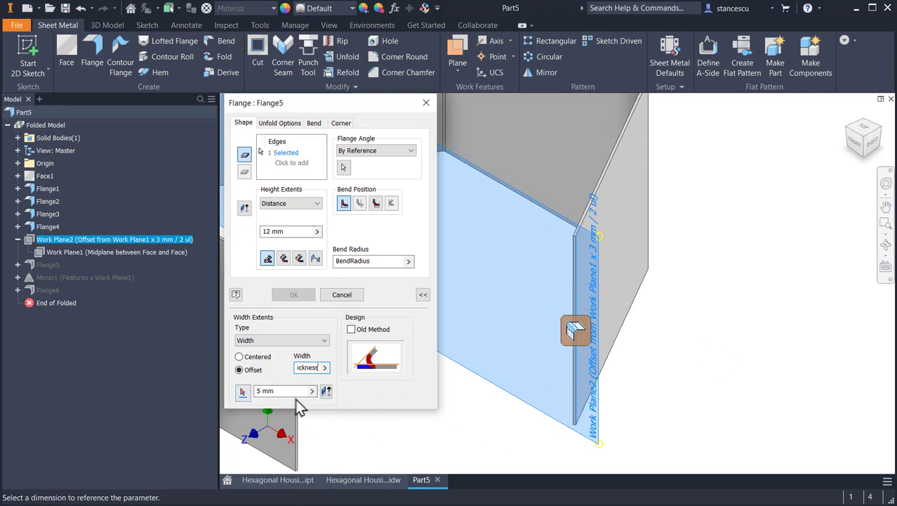
Set the closing tab's offset to 0 from the lower end of the wall edge, flip it upward along the wall, and accept the flange
{"action": "double_click", "coordinate": [277, 392]}
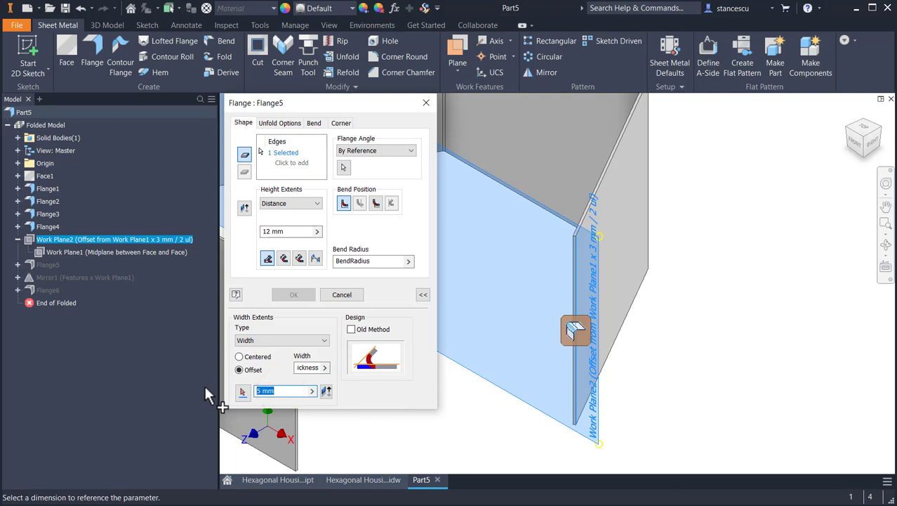
{"action": "type", "text": "0"}
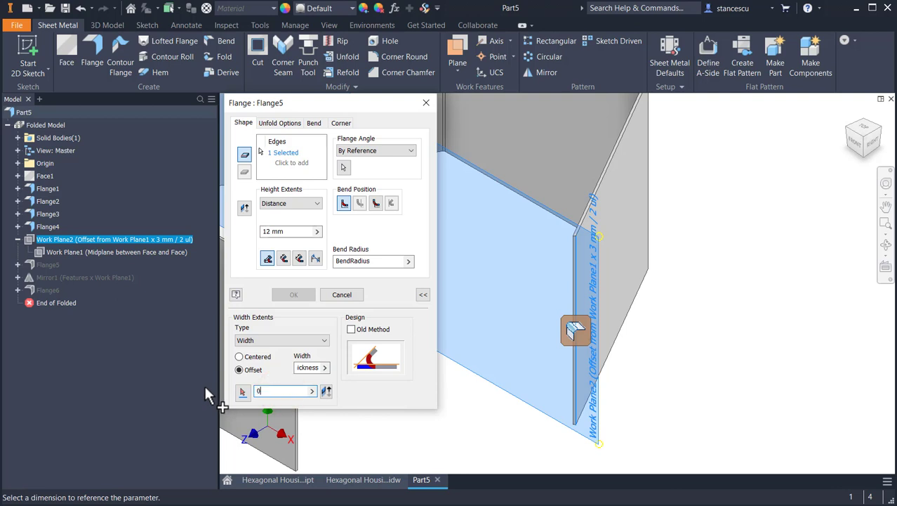
{"action": "left_click", "coordinate": [245, 395]}
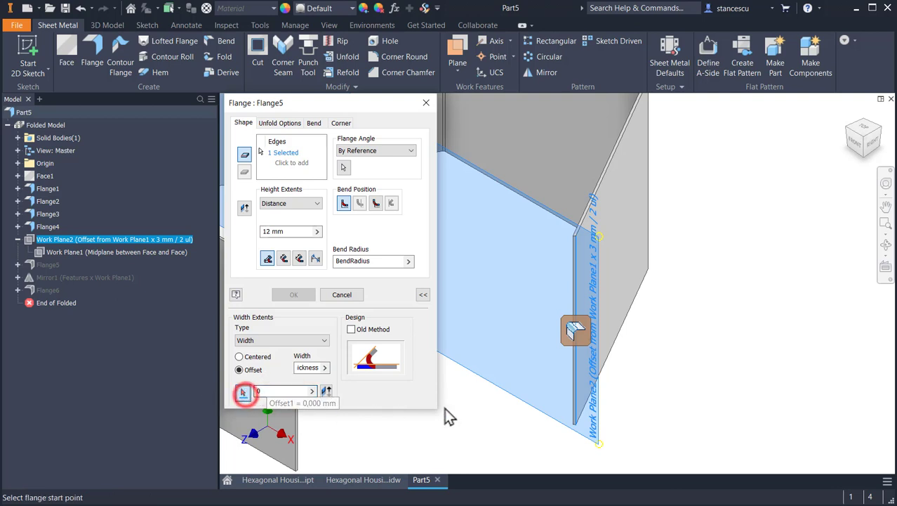
{"action": "left_click", "coordinate": [579, 415]}
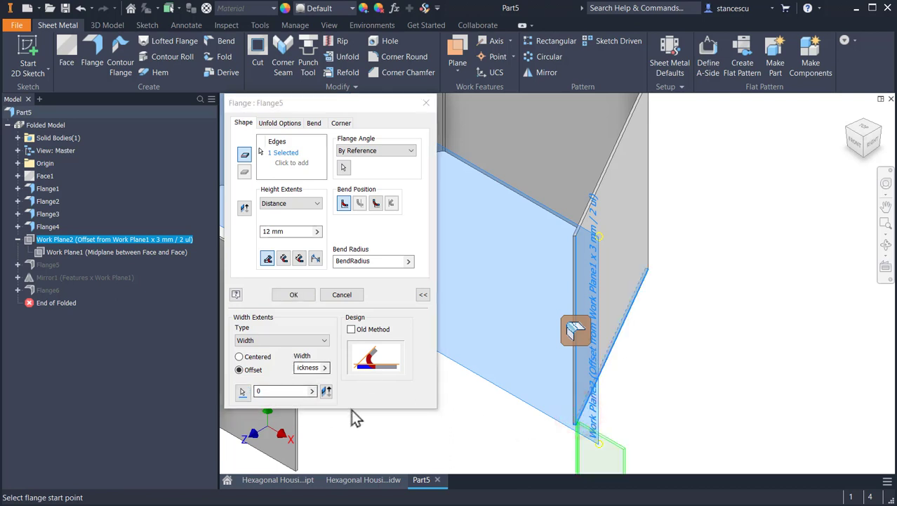
{"action": "left_click", "coordinate": [326, 391]}
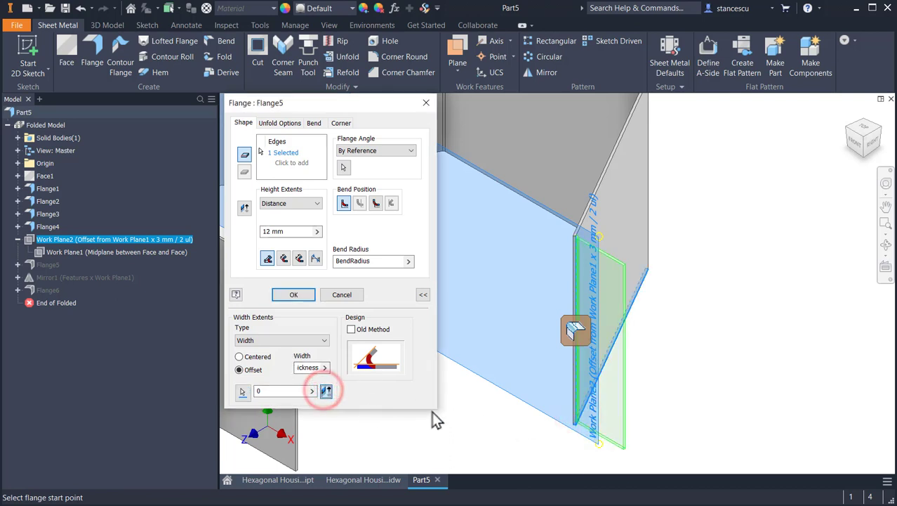
{"action": "scroll", "coordinate": [607, 214], "scroll_direction": "up", "scroll_amount": 3}
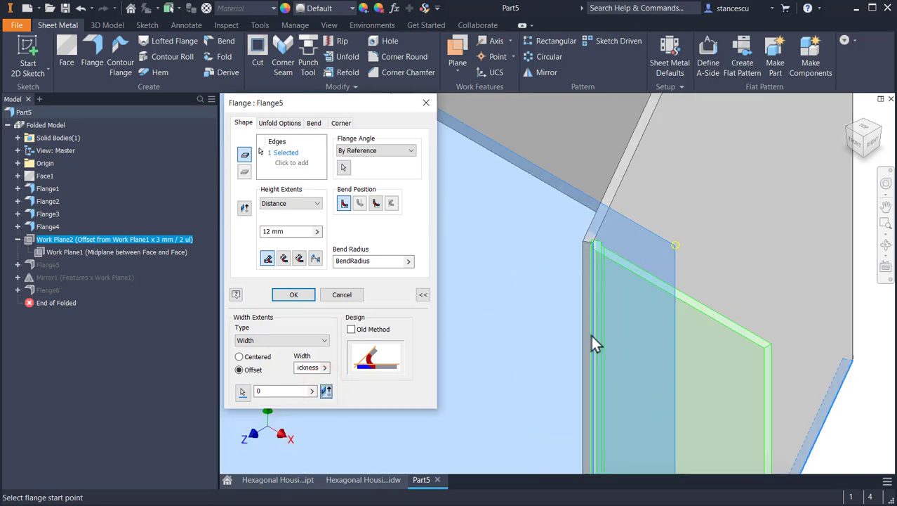
{"action": "middle_click_drag", "start_coordinate": [591, 333], "coordinate": [601, 286], "text": "shift"}
{"action": "middle_click_drag", "start_coordinate": [631, 232], "coordinate": [623, 381]}
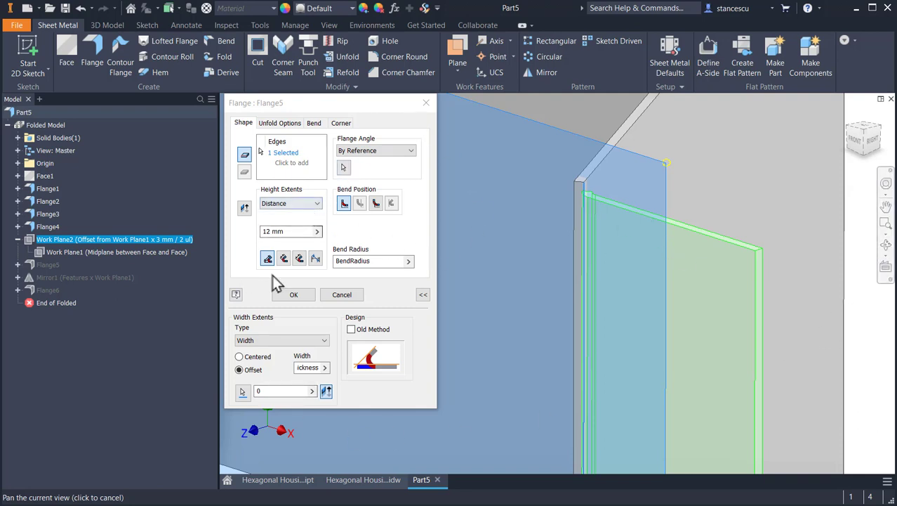
{"action": "scroll", "coordinate": [534, 302], "scroll_direction": "down", "scroll_amount": 2}
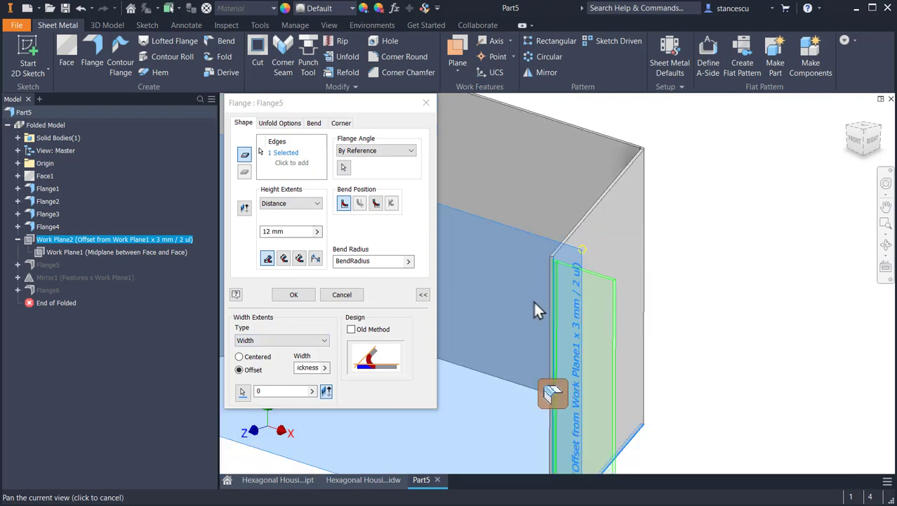
{"action": "middle_click_drag", "start_coordinate": [533, 300], "coordinate": [644, 138]}
{"action": "scroll", "coordinate": [605, 215], "scroll_direction": "down", "scroll_amount": 2}
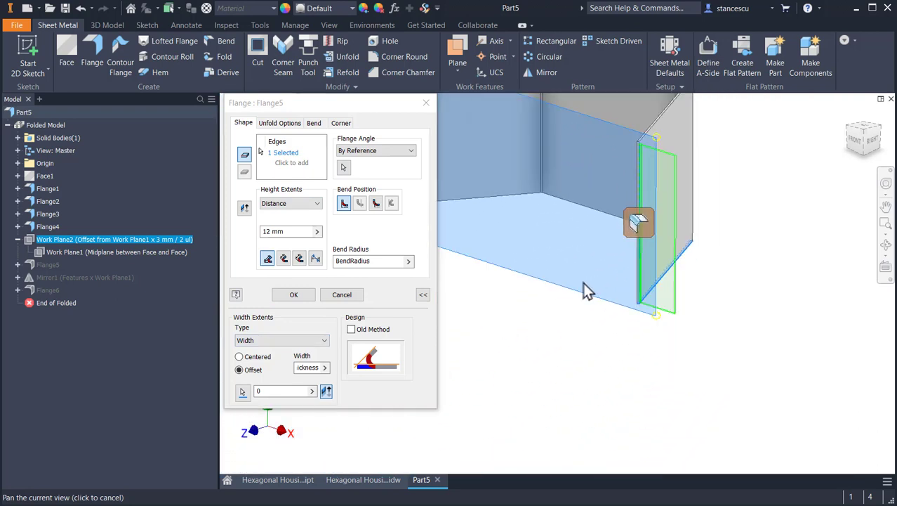
{"action": "middle_click_drag", "start_coordinate": [583, 280], "coordinate": [624, 328]}
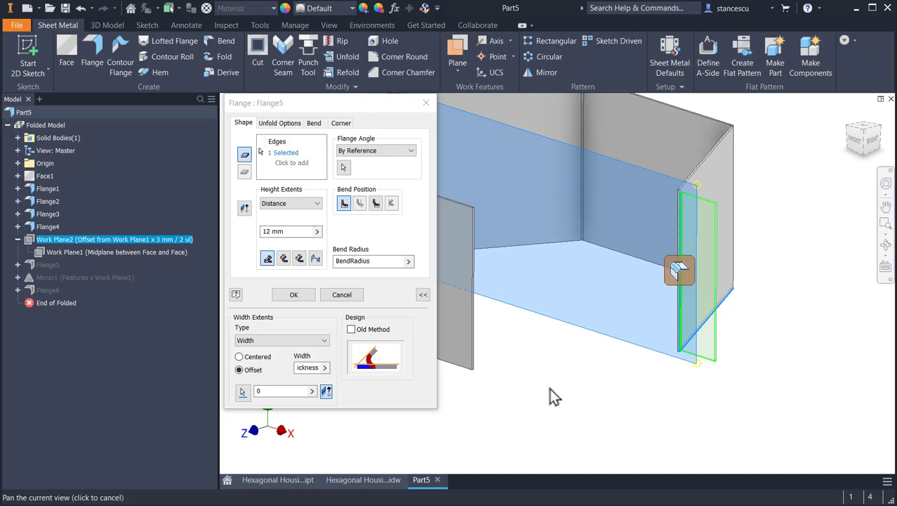
{"action": "left_click", "coordinate": [301, 296]}
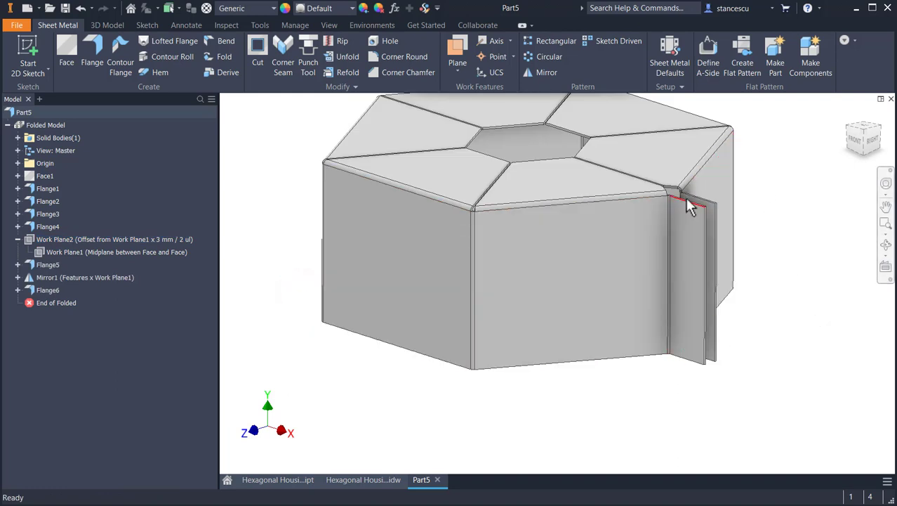
Inspect the corner opening between the top flanges and the upper ends of the updated closing tabs
{"action": "scroll", "coordinate": [685, 198], "scroll_direction": "down", "scroll_amount": 3}
{"action": "scroll", "coordinate": [669, 191], "scroll_direction": "down", "scroll_amount": 2}
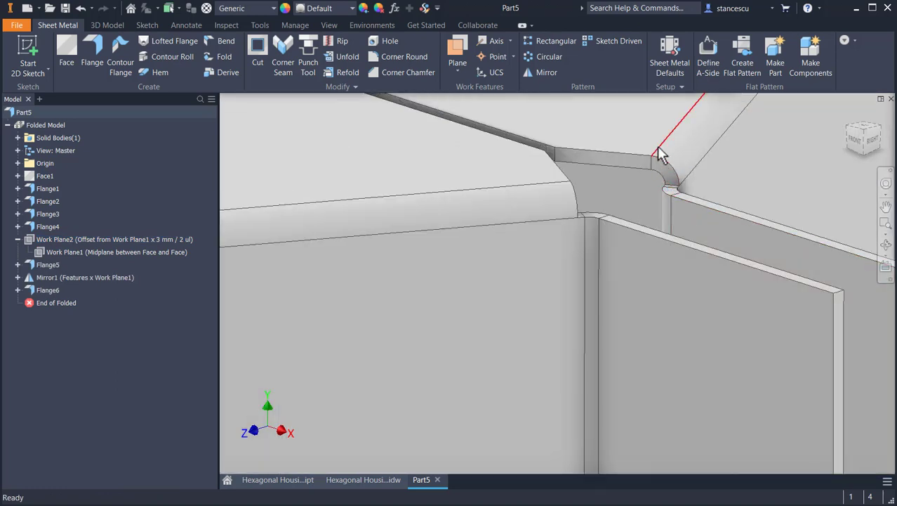
{"action": "scroll", "coordinate": [656, 277], "scroll_direction": "up", "scroll_amount": 2}
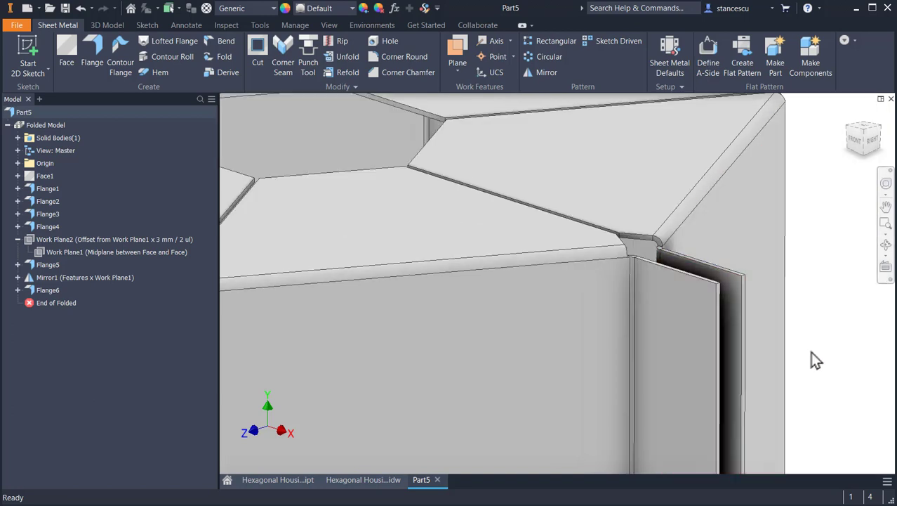
{"action": "middle_click_drag", "start_coordinate": [811, 358], "coordinate": [790, 226]}
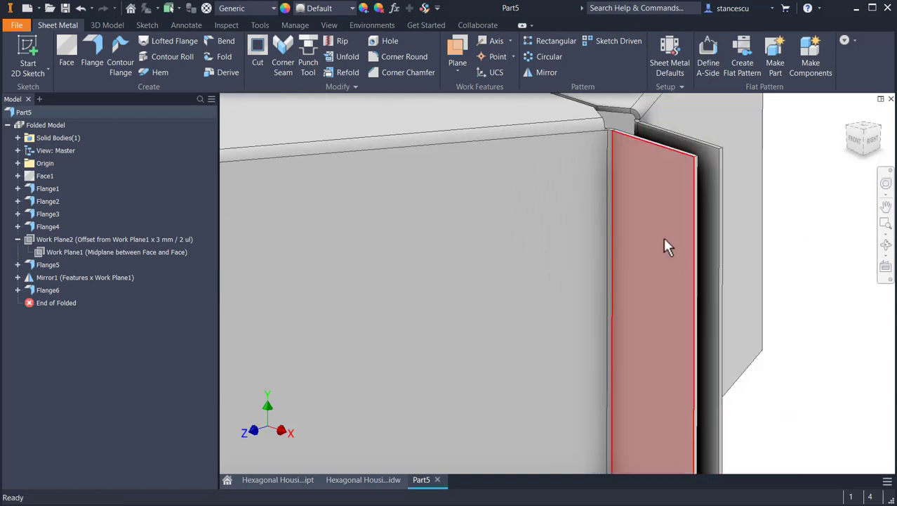
Examine the closing tab's slot dimensions in the Hexagonal Housing drawing, and return to Part5
{"action": "left_click", "coordinate": [339, 485]}
{"action": "scroll", "coordinate": [611, 345], "scroll_direction": "up", "scroll_amount": 2}
{"action": "scroll", "coordinate": [585, 327], "scroll_direction": "up", "scroll_amount": 2}
{"action": "middle_click_drag", "start_coordinate": [634, 308], "coordinate": [895, 339]}
{"action": "middle_click_drag", "start_coordinate": [583, 308], "coordinate": [809, 291]}
{"action": "middle_click_drag", "start_coordinate": [620, 290], "coordinate": [597, 467]}
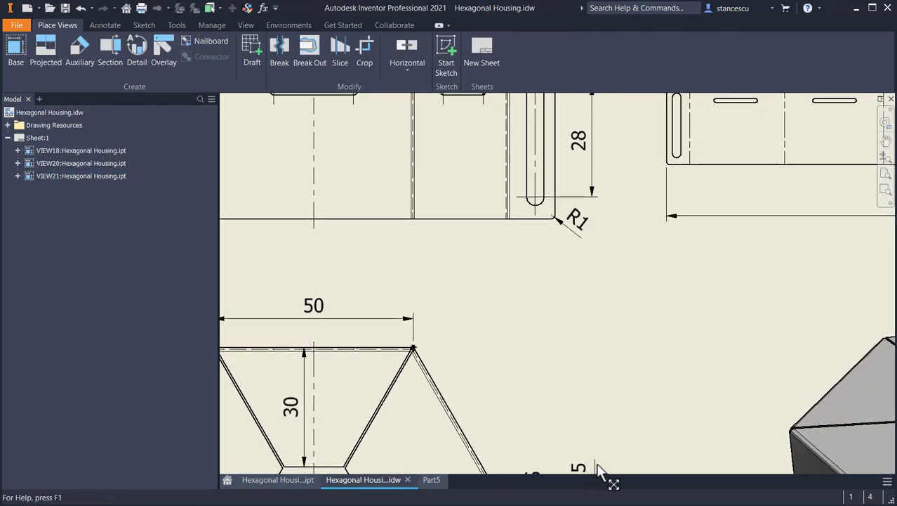
{"action": "mouse_move", "coordinate": [593, 272]}
{"action": "middle_mouse_down"}
{"action": "mouse_move", "coordinate": [567, 481]}
{"action": "mouse_move", "coordinate": [586, 430]}
{"action": "middle_mouse_up"}
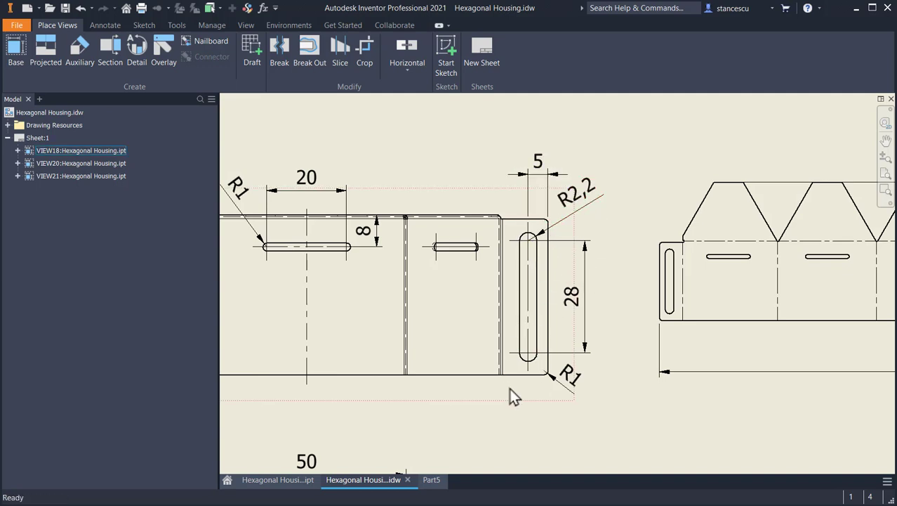
{"action": "left_click", "coordinate": [436, 479]}
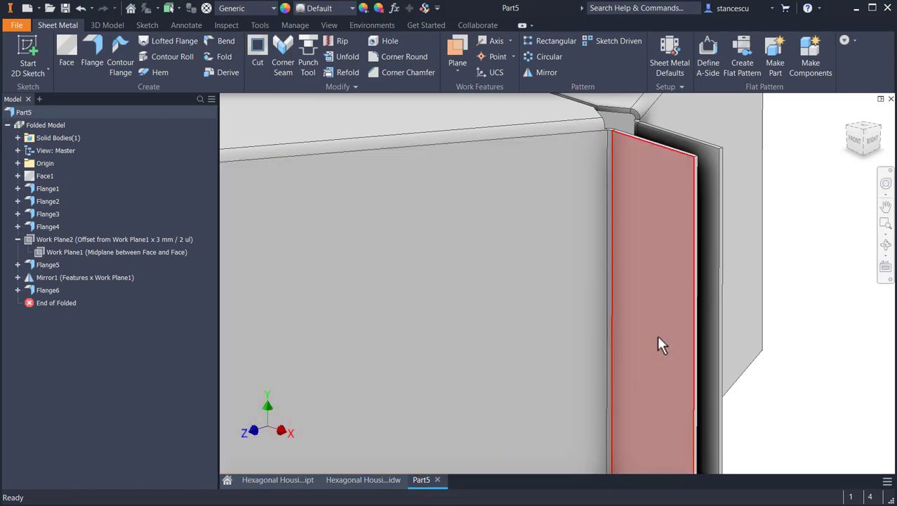
Start a sketch on the closing tab's face and draw a vertical center point slot about 28 mm between arc centers and 5.6 mm wide
{"action": "left_click", "coordinate": [658, 340]}
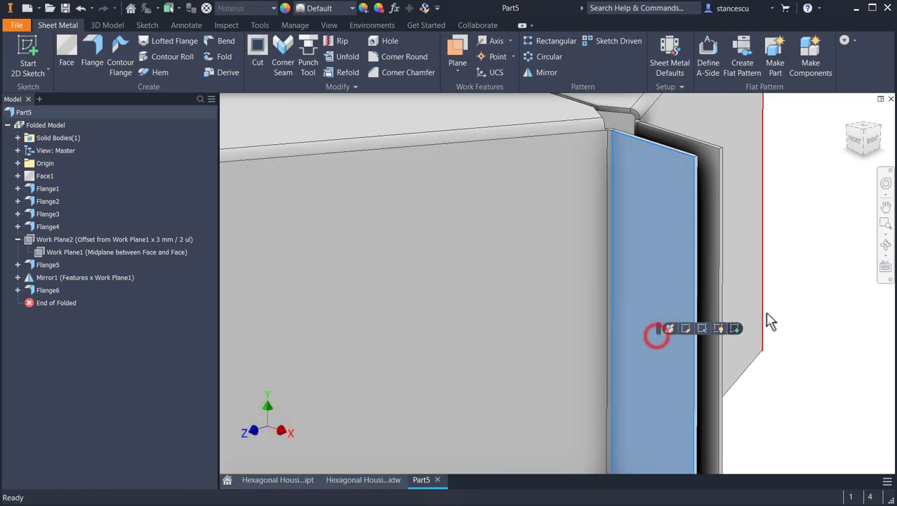
{"action": "left_click", "coordinate": [735, 328]}
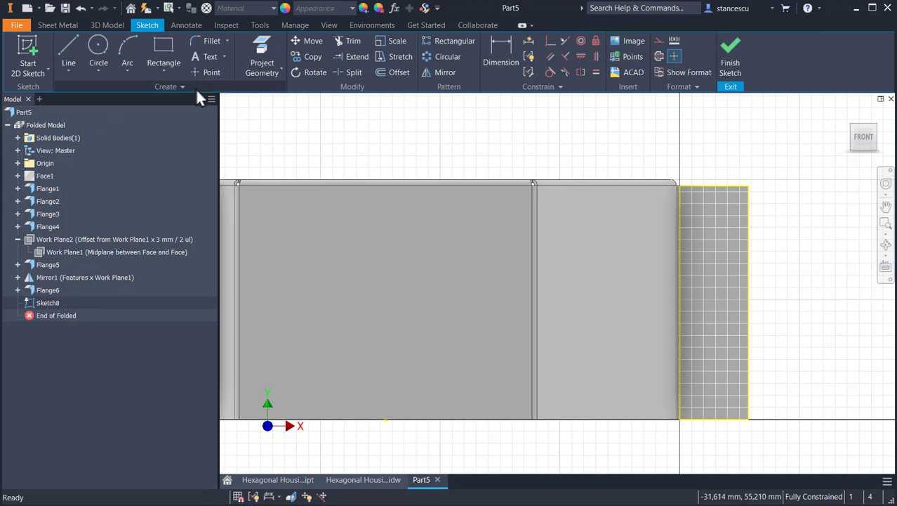
{"action": "left_click", "coordinate": [162, 67]}
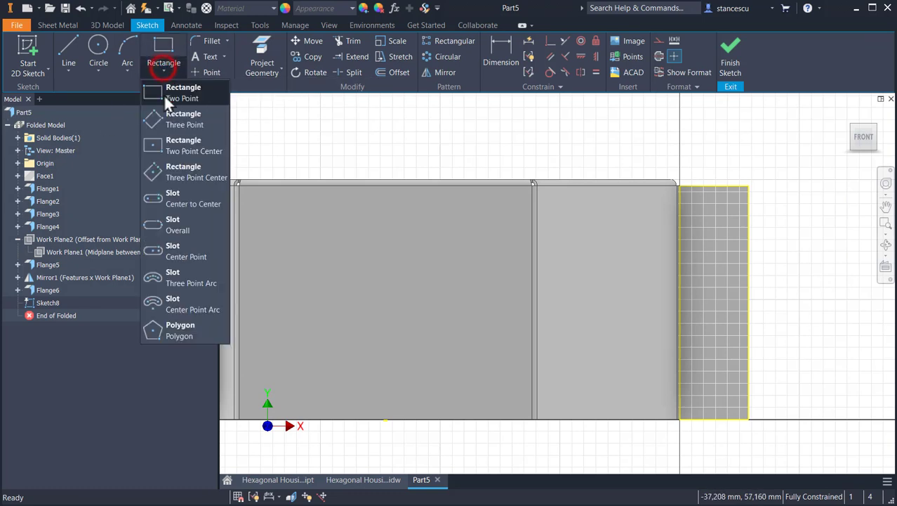
{"action": "left_click", "coordinate": [175, 257]}
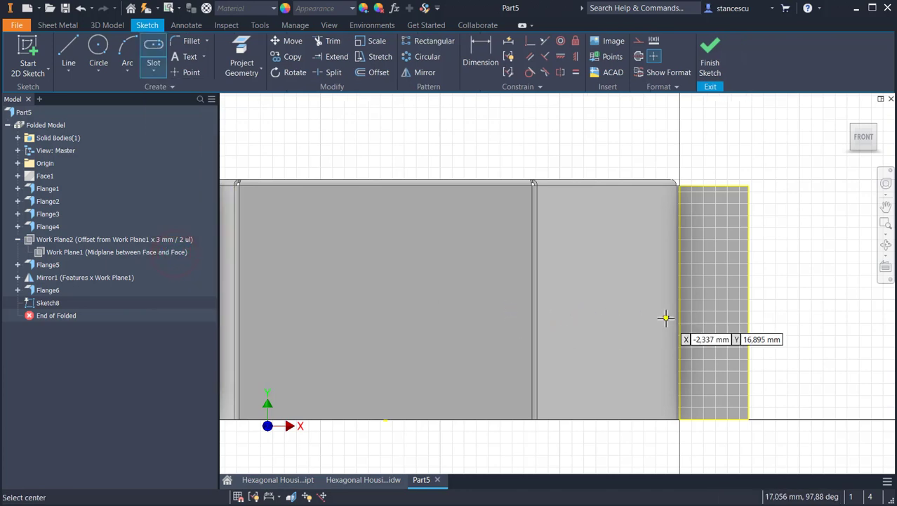
{"action": "left_click", "coordinate": [714, 302]}
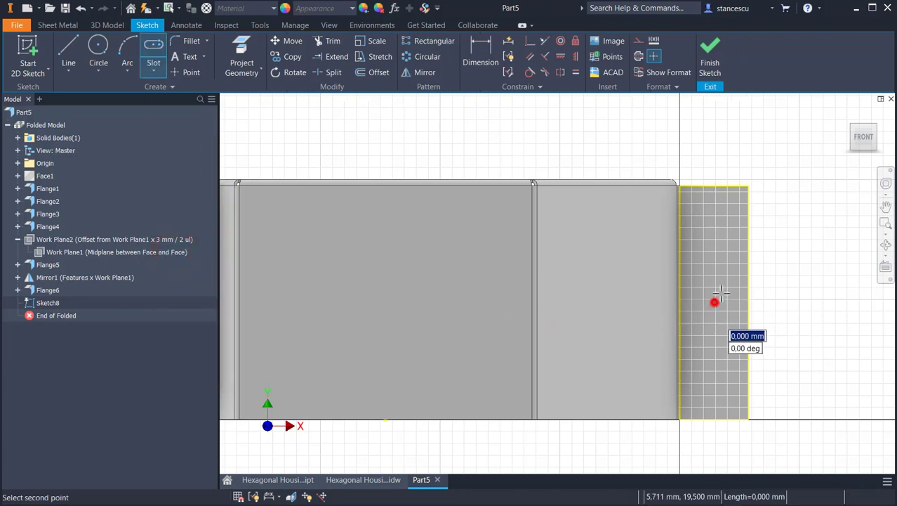
{"action": "left_click", "coordinate": [714, 218]}
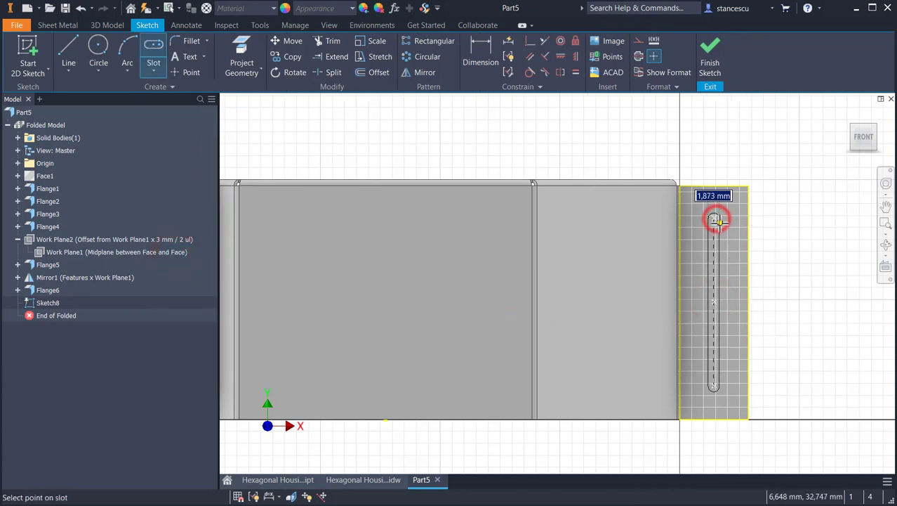
{"action": "left_click", "coordinate": [731, 219]}
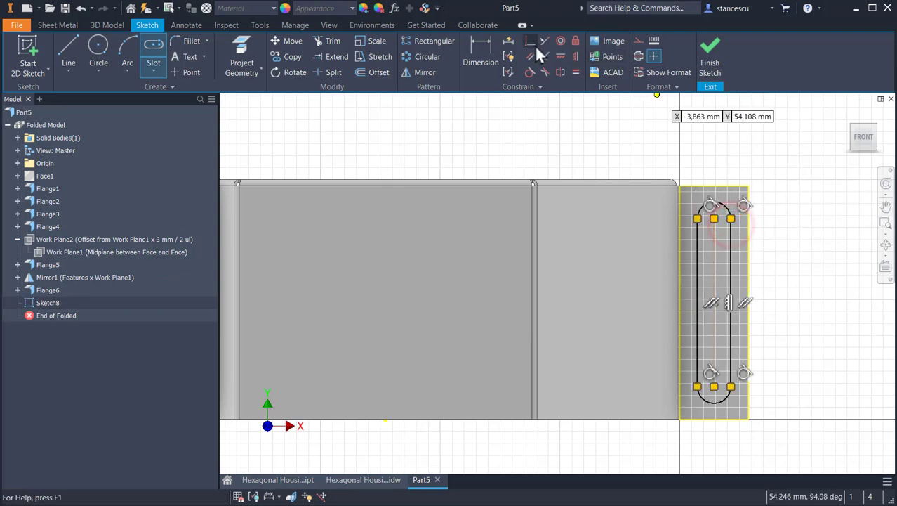
Dimension the slot's straight side to 28 mm
{"action": "left_click", "coordinate": [477, 50]}
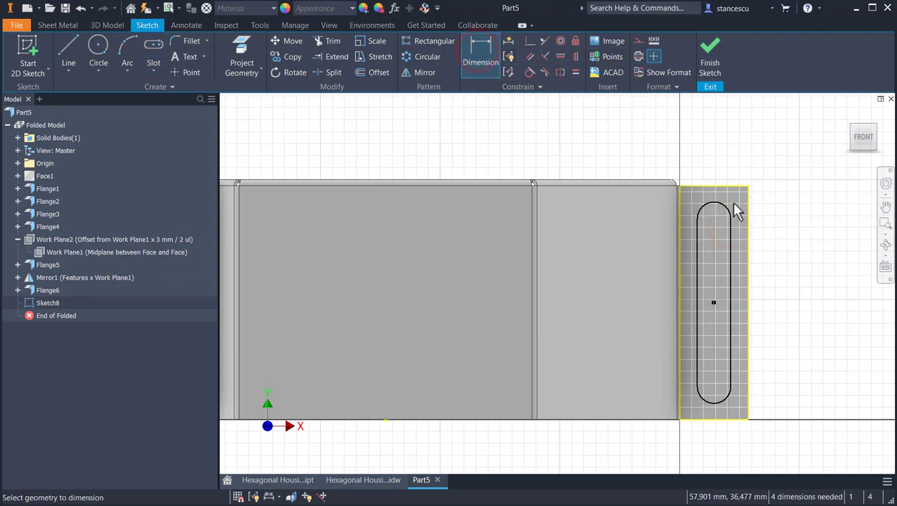
{"action": "left_click", "coordinate": [729, 288]}
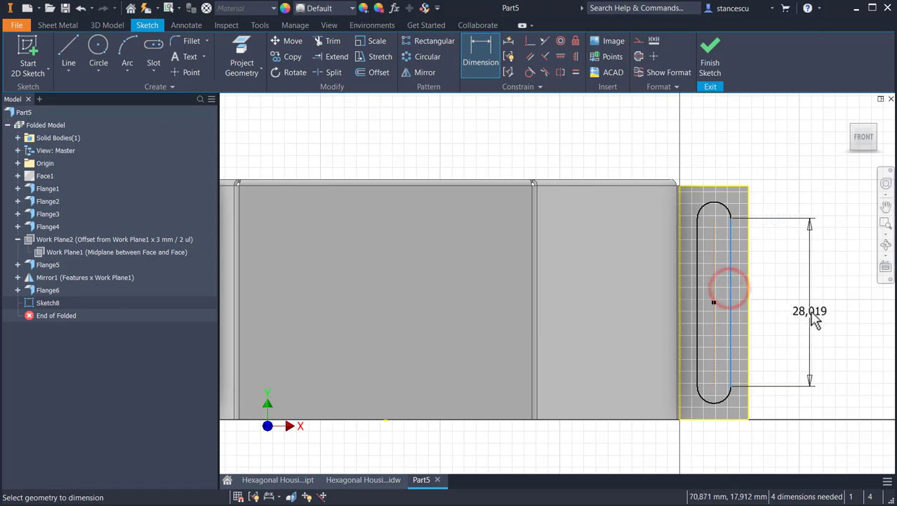
{"action": "left_click", "coordinate": [810, 310]}
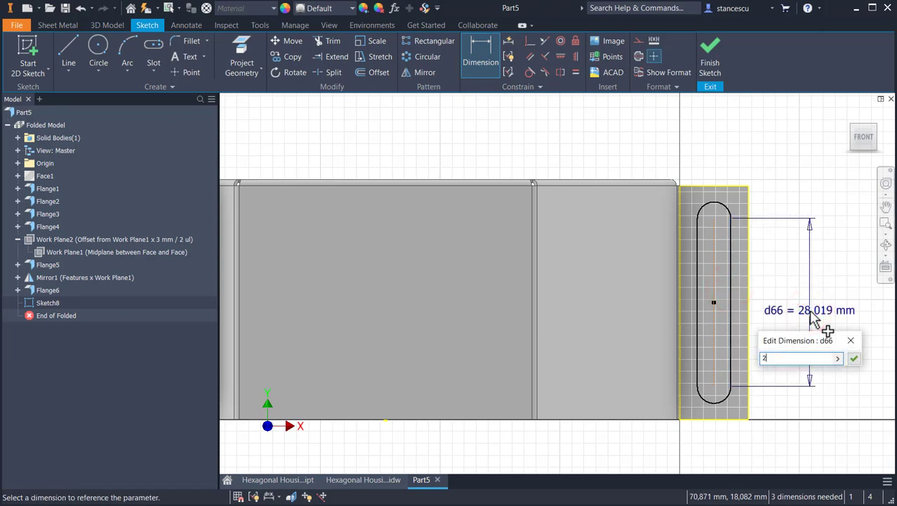
{"action": "type", "text": "28"}
{"action": "key", "text": "Return"}
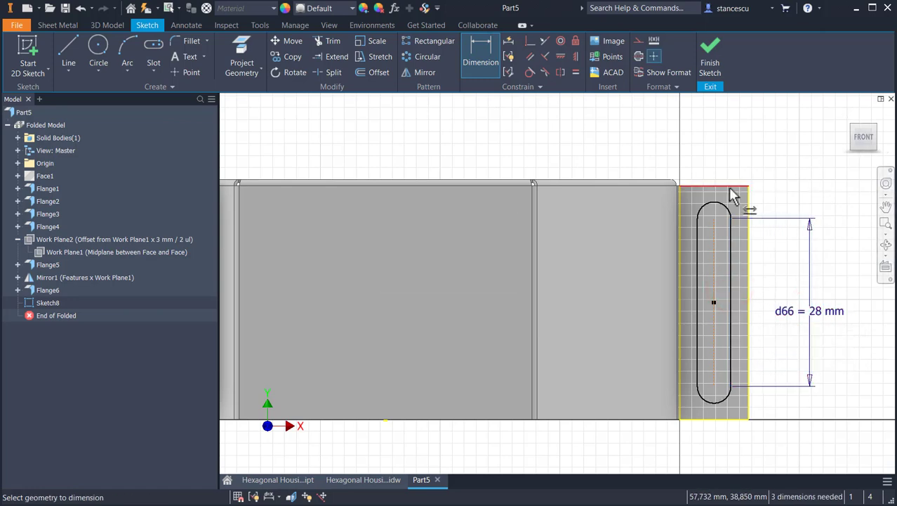
Dimension the distance from the slot's centerline to the tab's outer vertical edge as 5 mm
{"action": "left_click", "coordinate": [715, 257]}
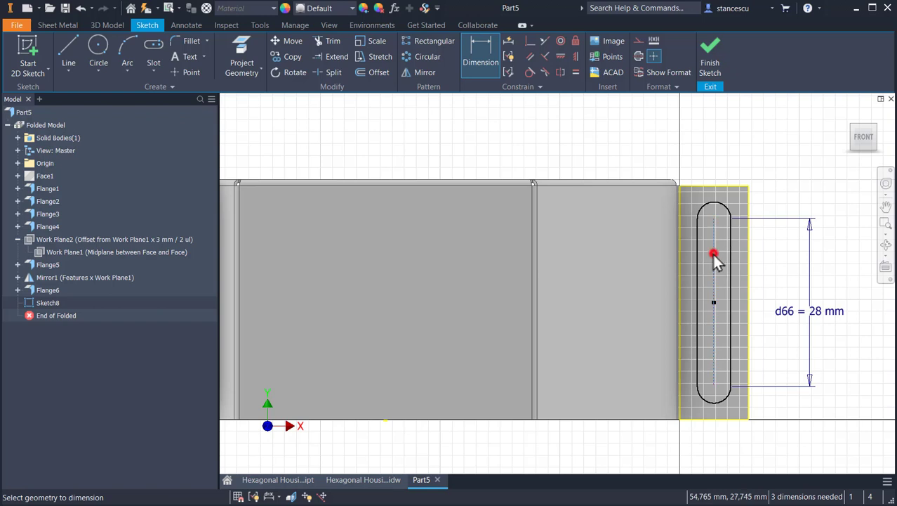
{"action": "left_click", "coordinate": [749, 265]}
{"action": "left_click", "coordinate": [737, 136]}
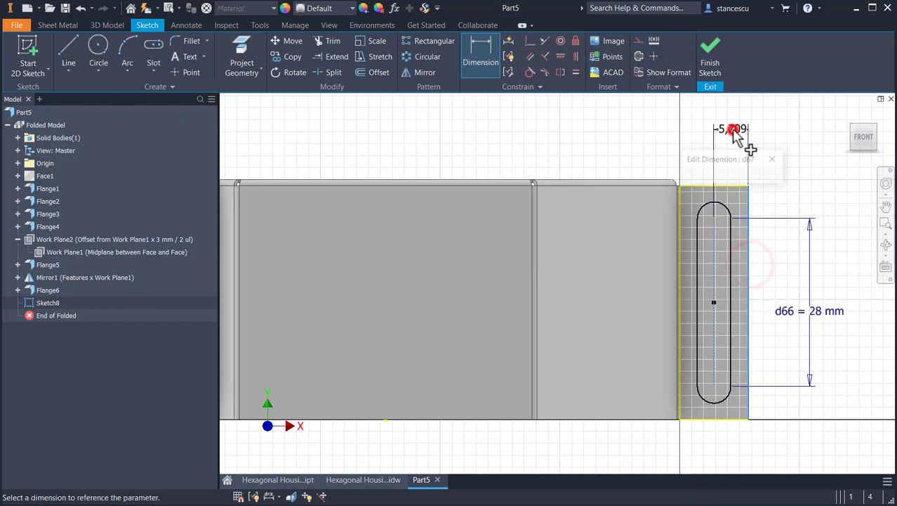
{"action": "type", "text": "5"}
{"action": "key", "text": "Return"}
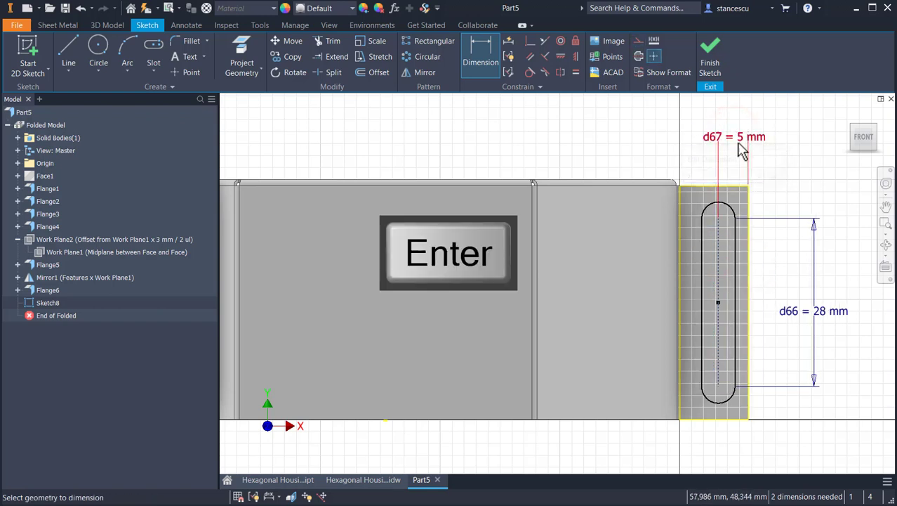
Dimension the radius of the slot's rounded upper end as 2.2 mm
{"action": "left_click", "coordinate": [733, 204]}
{"action": "left_click", "coordinate": [778, 167]}
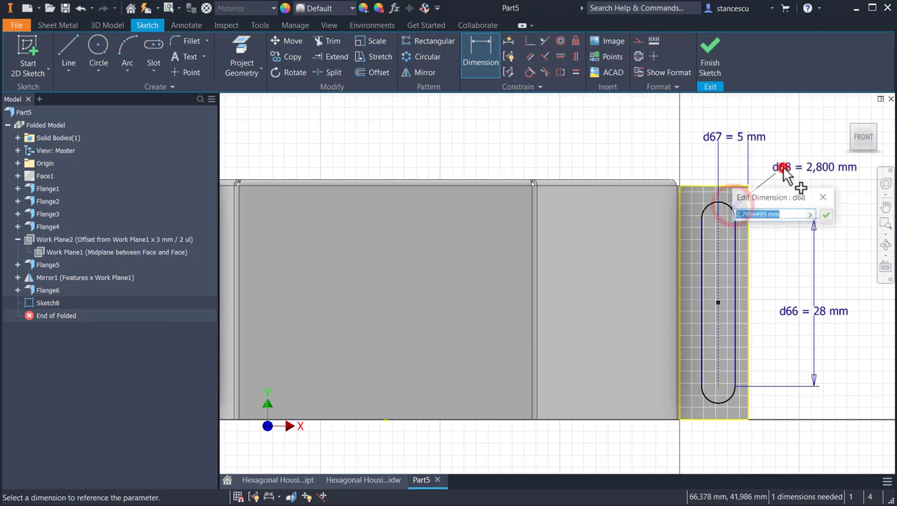
{"action": "type", "text": "2.2"}
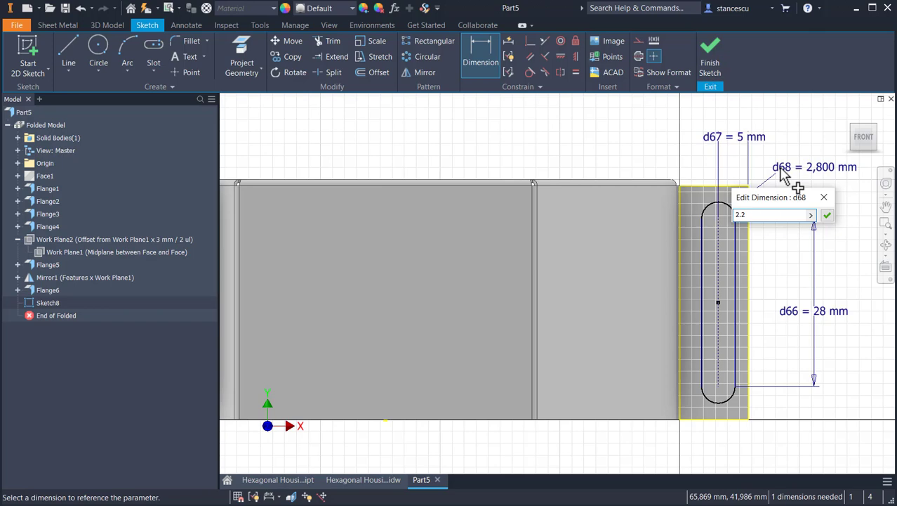
{"action": "key", "text": "Return"}
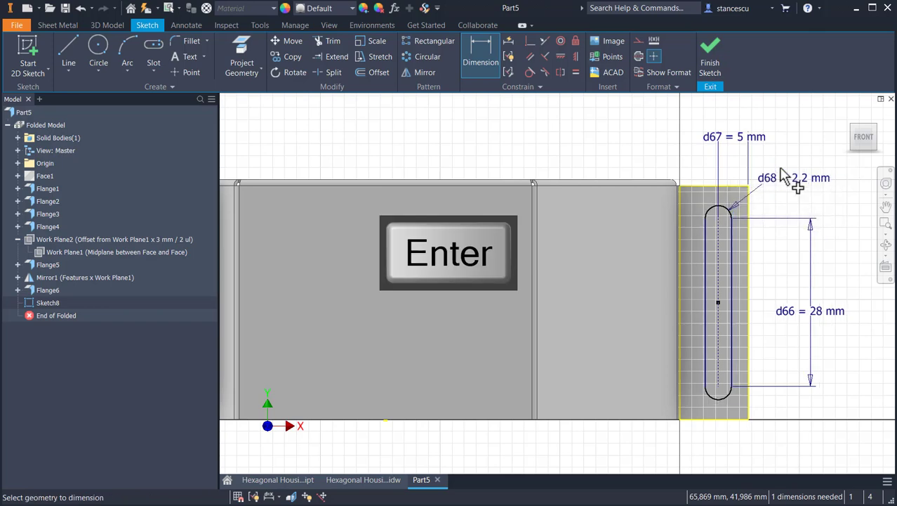
Constrain the slot's center point horizontally to the midpoint of the tab's outer vertical edge and finish the sketch
{"action": "left_click", "coordinate": [561, 56]}
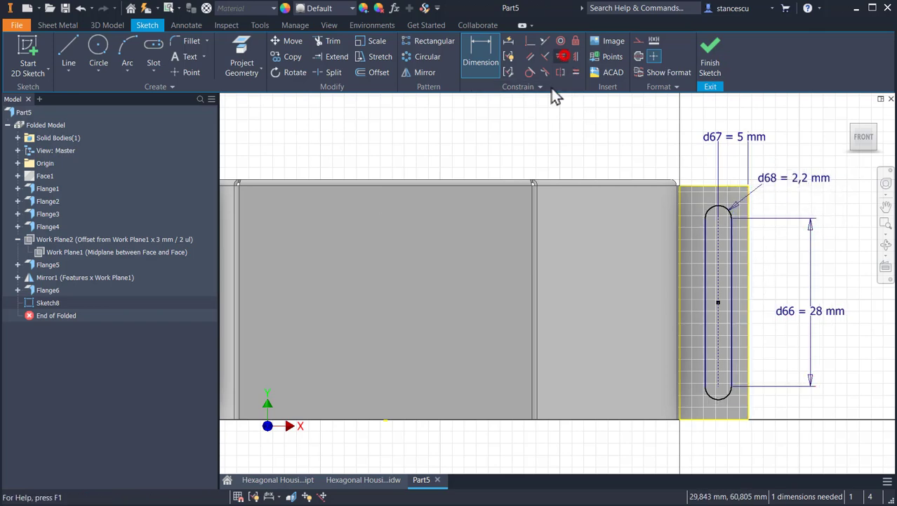
{"action": "left_click", "coordinate": [718, 303]}
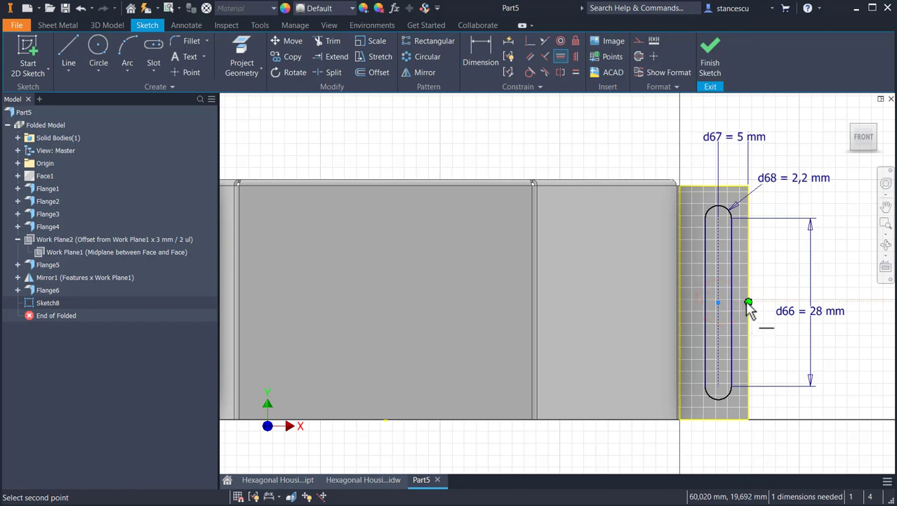
{"action": "left_click", "coordinate": [749, 303]}
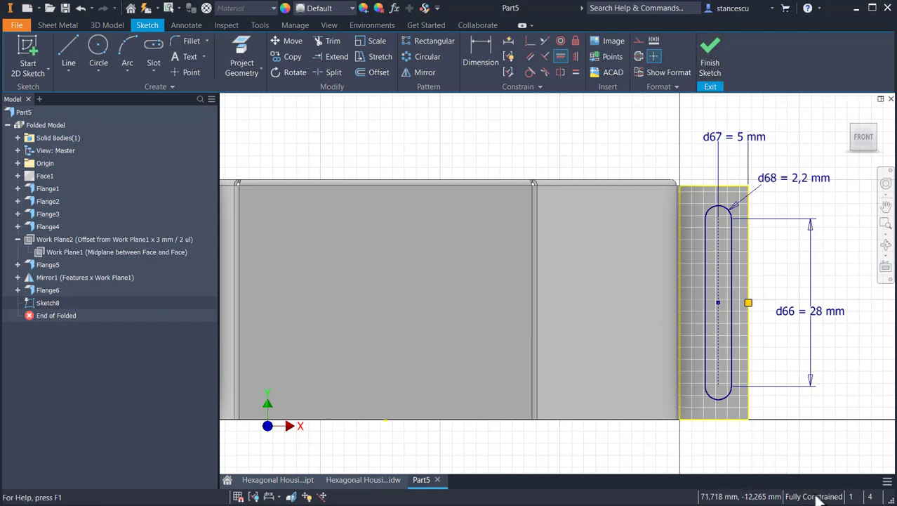
{"action": "left_click", "coordinate": [711, 64]}
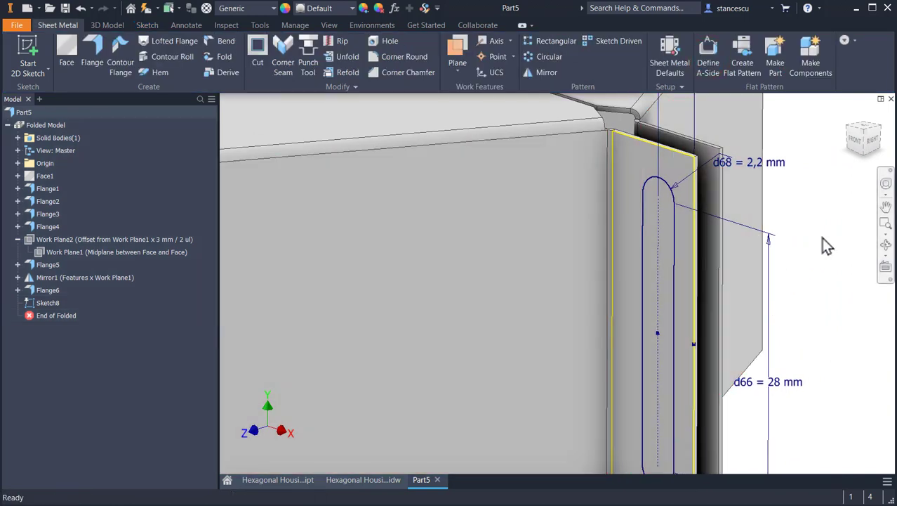
Cut the slot profile through the closing tabs with the extents set to All
{"action": "scroll", "coordinate": [812, 279], "scroll_direction": "up", "scroll_amount": 3}
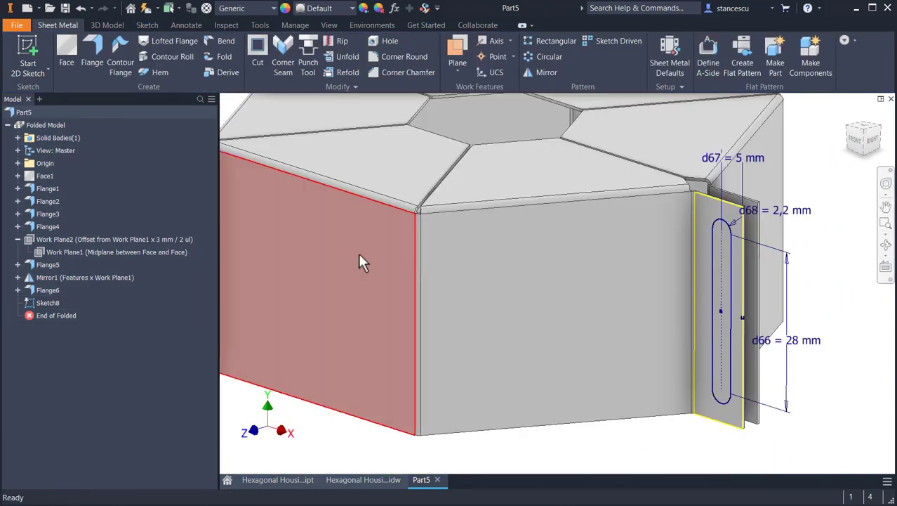
{"action": "left_click", "coordinate": [259, 50]}
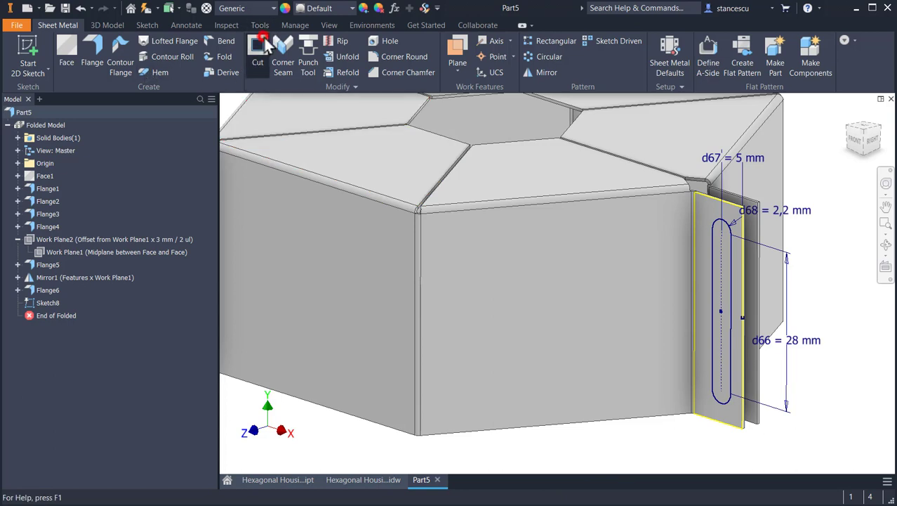
{"action": "left_click", "coordinate": [721, 283]}
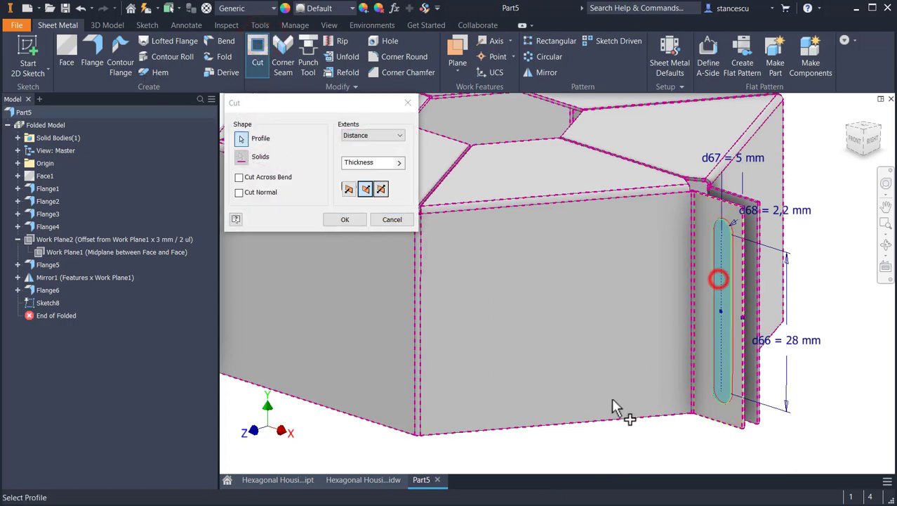
{"action": "left_click", "coordinate": [377, 137]}
{"action": "left_click", "coordinate": [359, 179]}
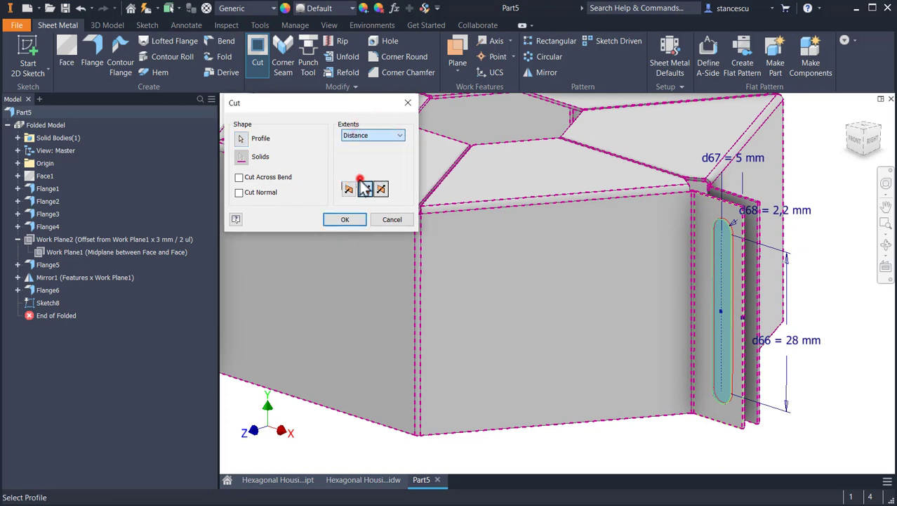
{"action": "left_click", "coordinate": [345, 220]}
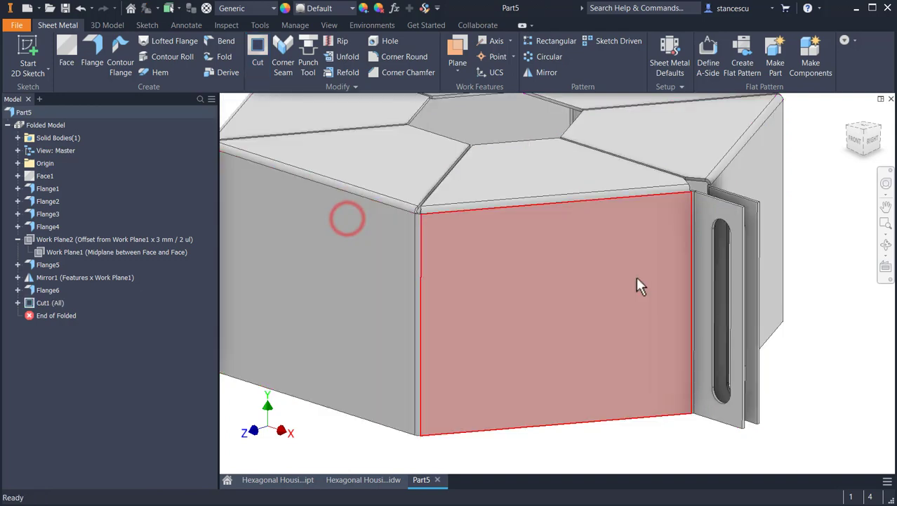
Check the tab's corner radius in the drawing and round the four outer corners of both closing tabs with a 1 mm radius
{"action": "middle_click_drag", "start_coordinate": [842, 377], "coordinate": [820, 375], "text": "shift"}
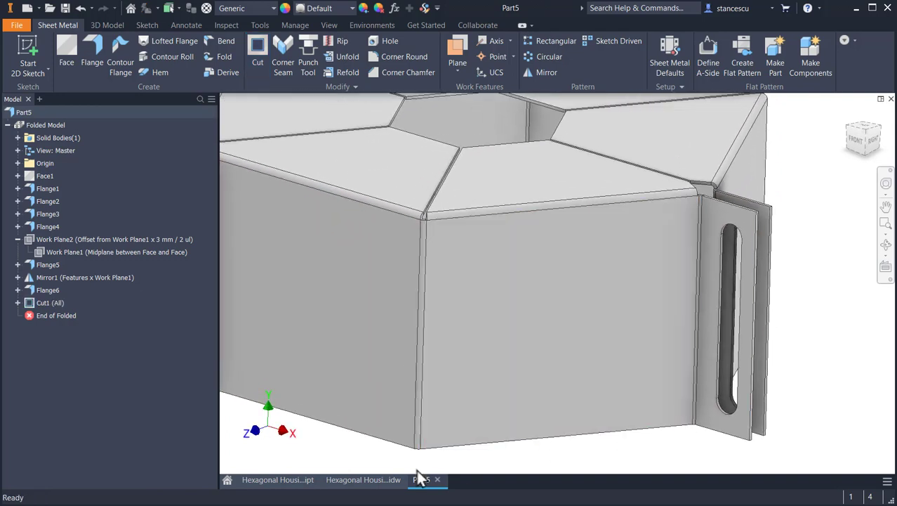
{"action": "left_click", "coordinate": [342, 481]}
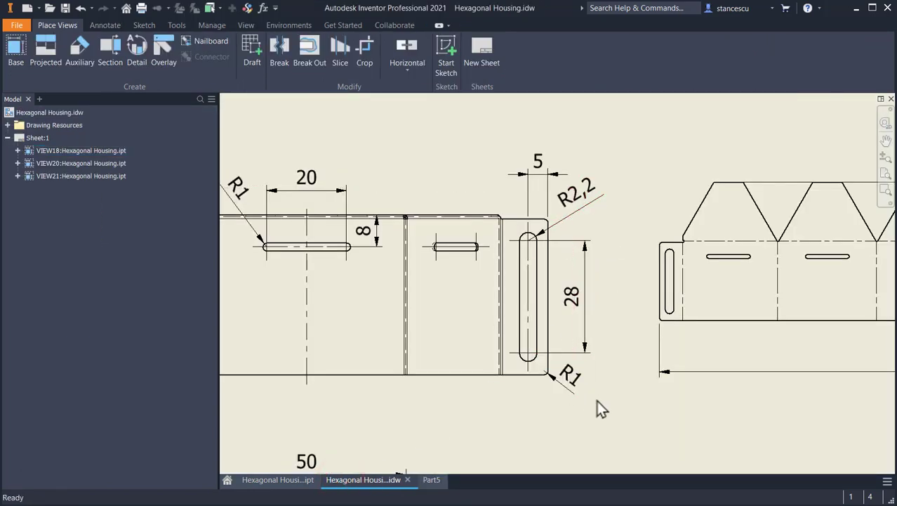
{"action": "left_click", "coordinate": [432, 483]}
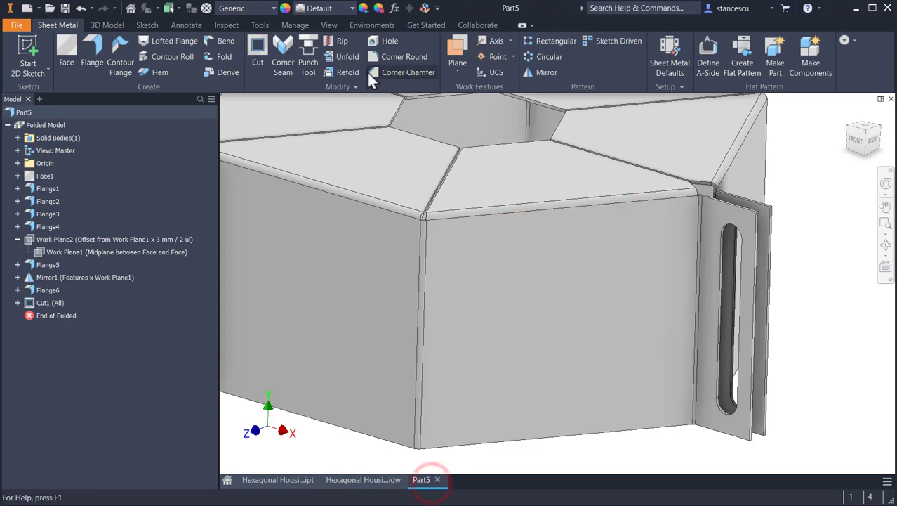
{"action": "left_click", "coordinate": [398, 55]}
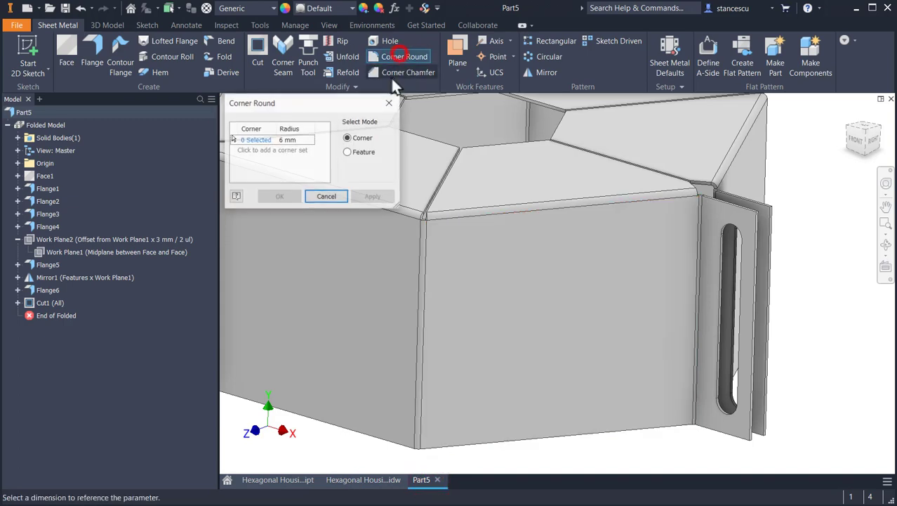
{"action": "left_click", "coordinate": [762, 210]}
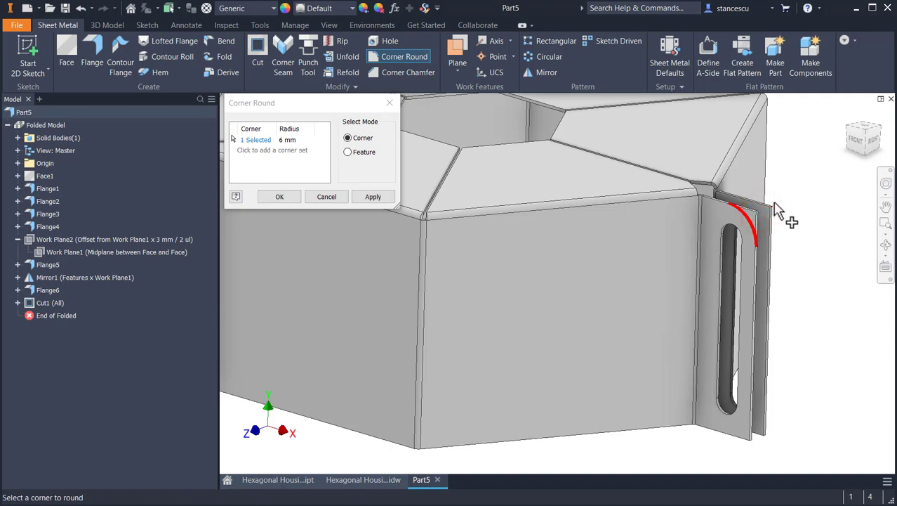
{"action": "left_click", "coordinate": [773, 207]}
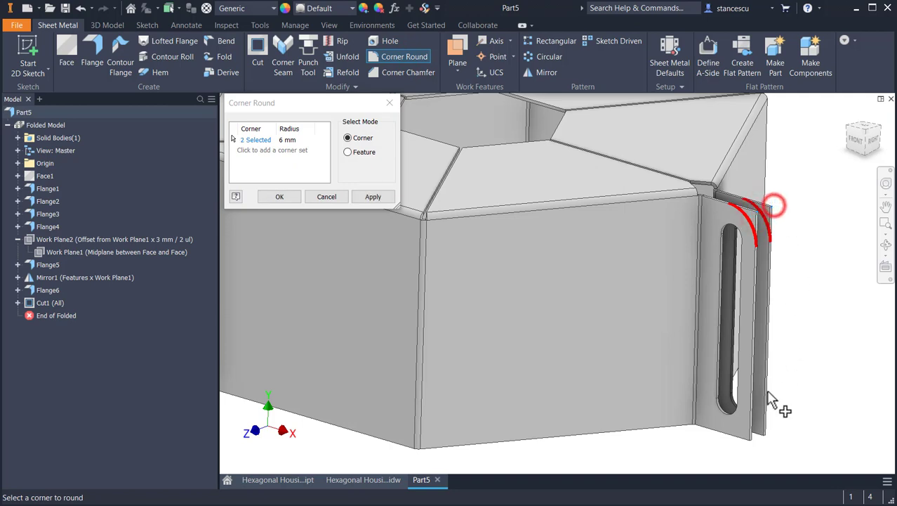
{"action": "left_click", "coordinate": [766, 434]}
{"action": "left_click", "coordinate": [749, 439]}
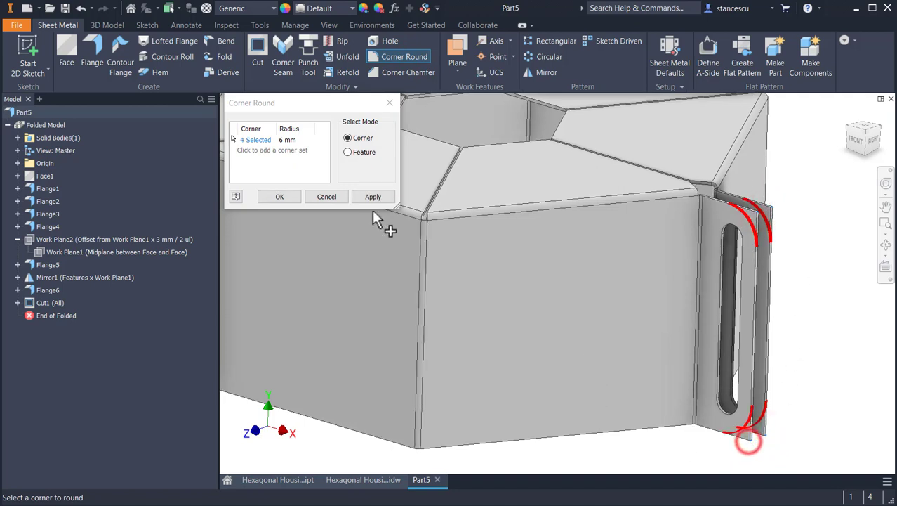
{"action": "left_click", "coordinate": [281, 140]}
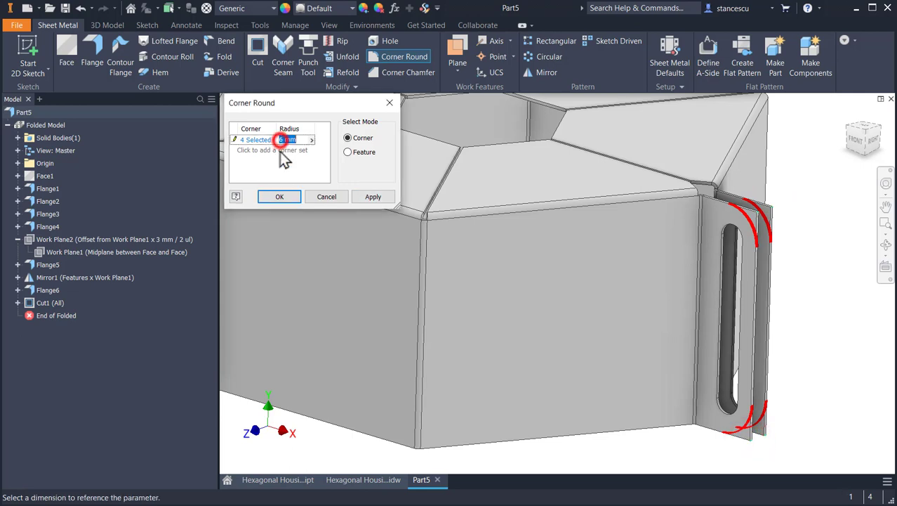
{"action": "type", "text": "1"}
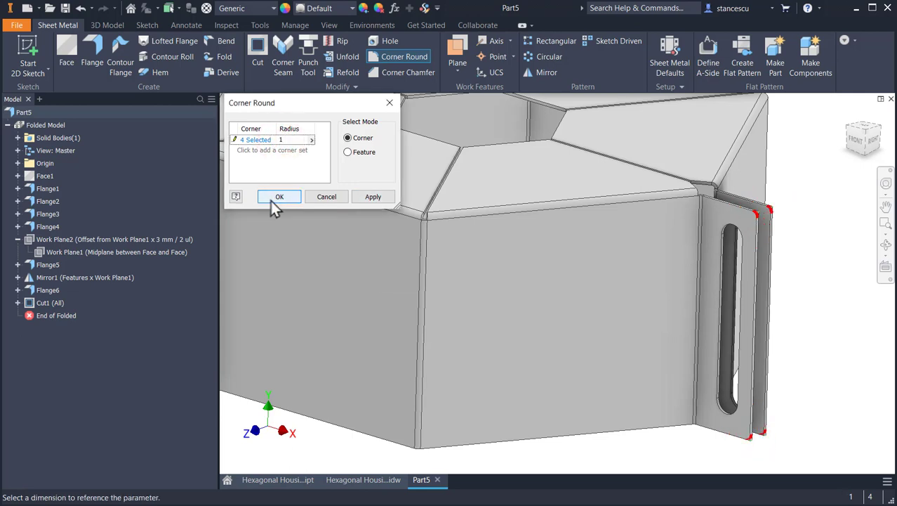
{"action": "key", "text": "Return"}
{"action": "left_click", "coordinate": [294, 199]}
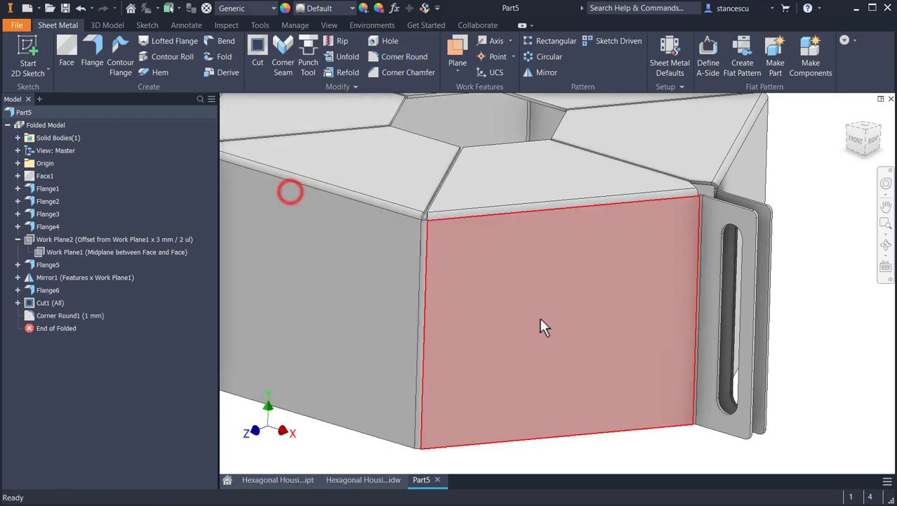
Examine the side wall slots' length, radius and distance from the upper edge in the Hexagonal Housing drawing, and return to Part5
{"action": "left_click", "coordinate": [868, 312]}
{"action": "key", "text": "F6"}
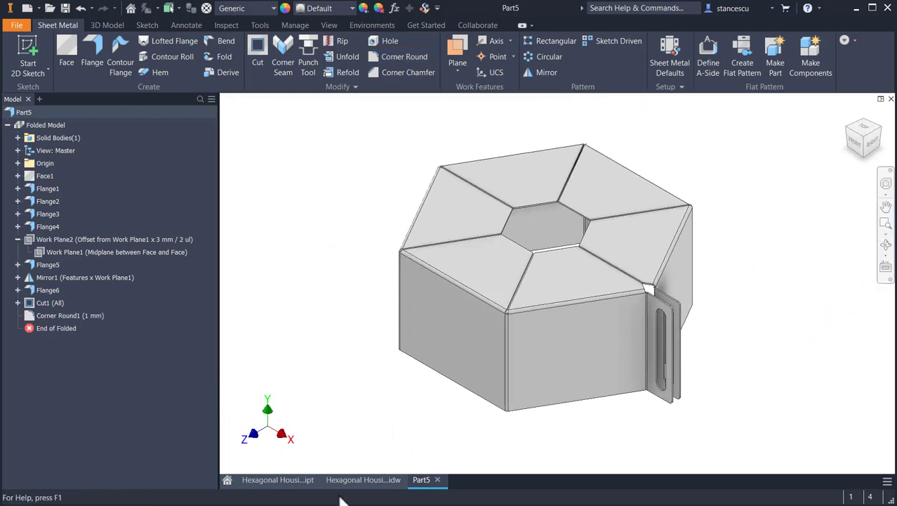
{"action": "left_click", "coordinate": [363, 479]}
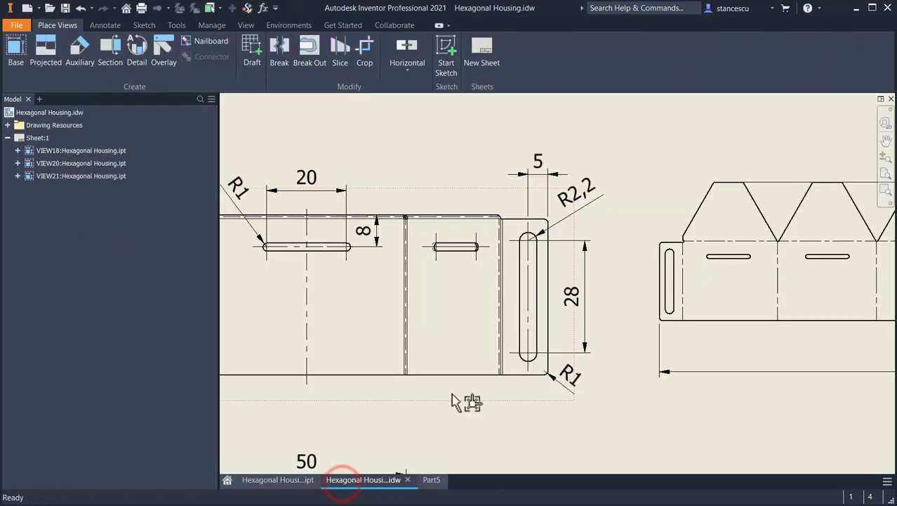
{"action": "scroll", "coordinate": [472, 180], "scroll_direction": "down", "scroll_amount": 3}
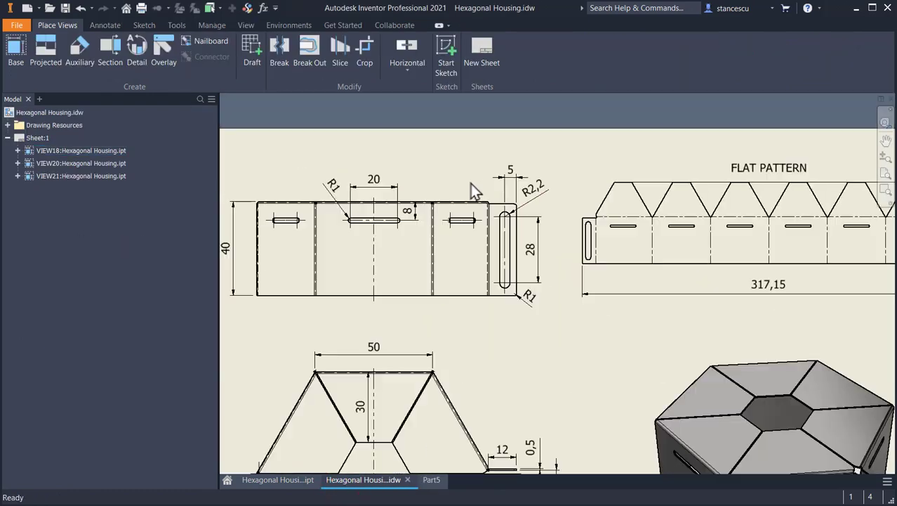
{"action": "mouse_move", "coordinate": [470, 183]}
{"action": "middle_mouse_down"}
{"action": "mouse_move", "coordinate": [600, 102]}
{"action": "mouse_move", "coordinate": [511, 97]}
{"action": "middle_mouse_up"}
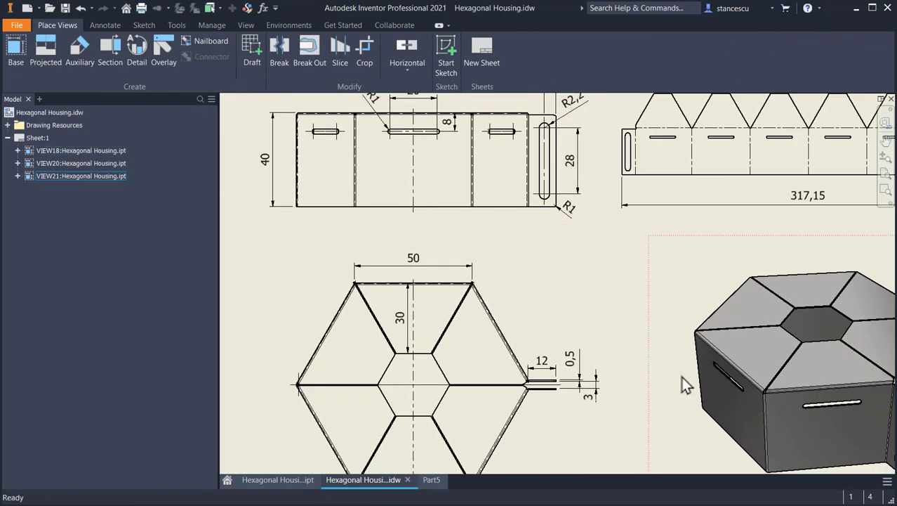
{"action": "mouse_move", "coordinate": [670, 365]}
{"action": "middle_mouse_down"}
{"action": "mouse_move", "coordinate": [538, 244]}
{"action": "mouse_move", "coordinate": [541, 286]}
{"action": "mouse_move", "coordinate": [695, 267]}
{"action": "middle_mouse_up"}
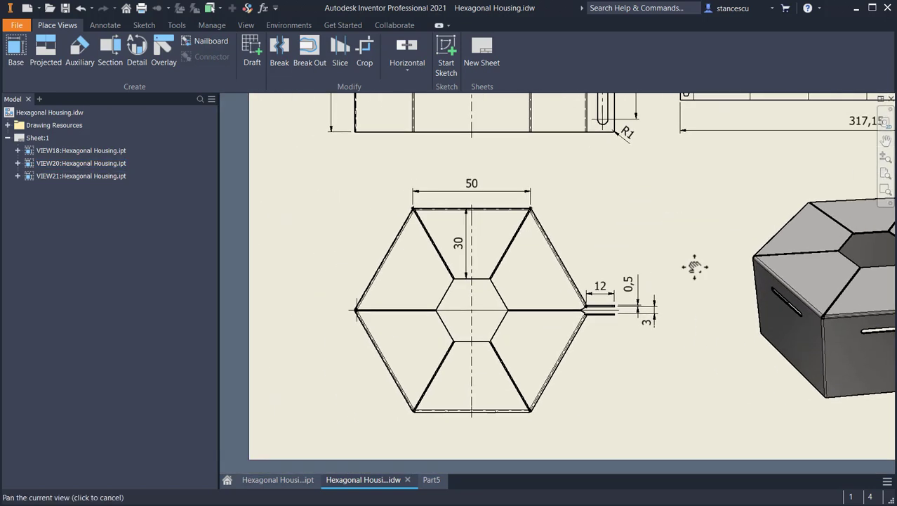
{"action": "middle_click_drag", "start_coordinate": [639, 233], "coordinate": [647, 350]}
{"action": "middle_click_drag", "start_coordinate": [432, 222], "coordinate": [451, 280]}
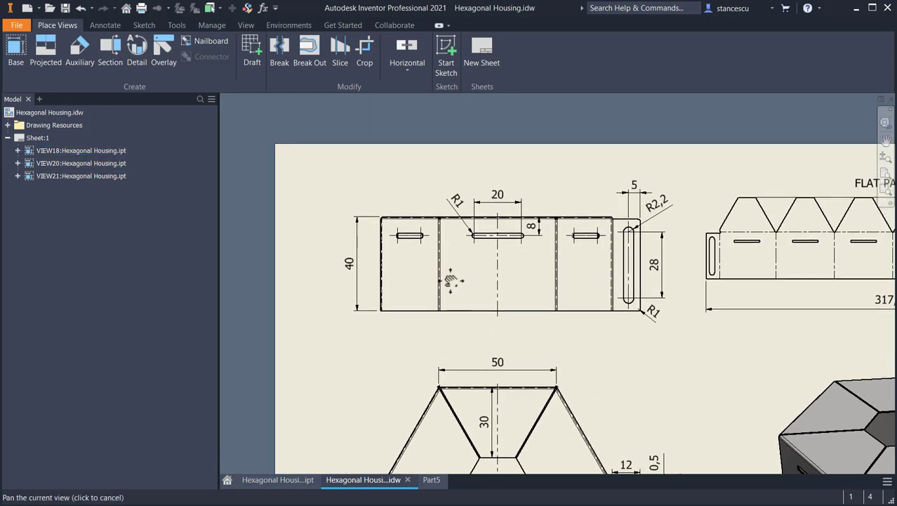
{"action": "scroll", "coordinate": [514, 234], "scroll_direction": "up", "scroll_amount": 3}
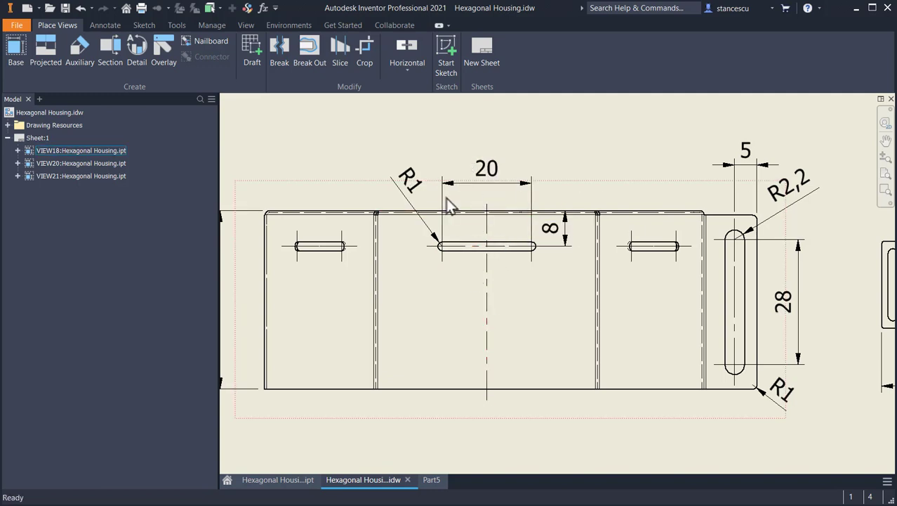
{"action": "left_click", "coordinate": [433, 480]}
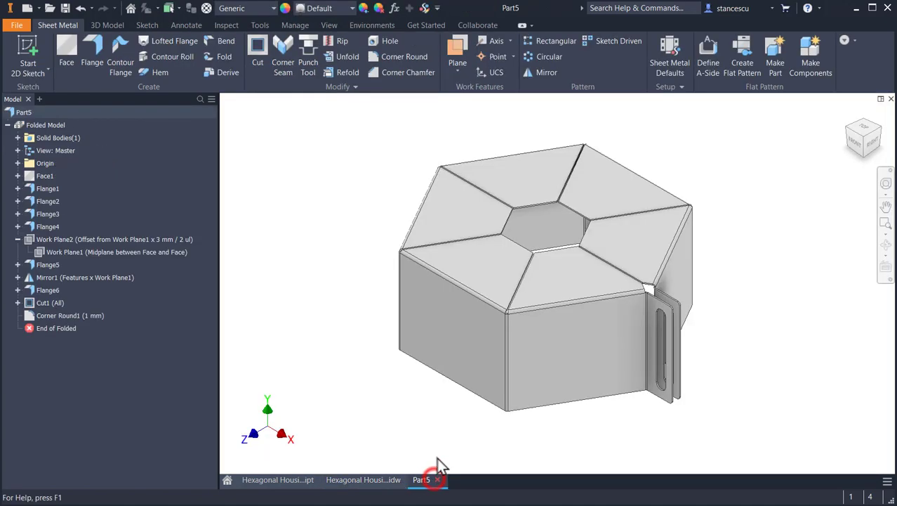
Start a sketch on the front side wall and draw a horizontal center point slot about 11.7 mm wide, centered near its upper edge
{"action": "left_click", "coordinate": [431, 324]}
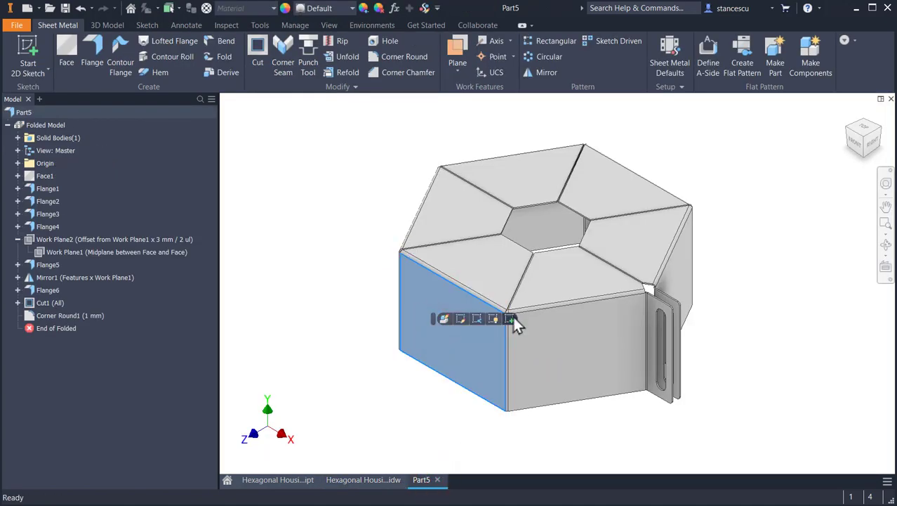
{"action": "left_click", "coordinate": [513, 319]}
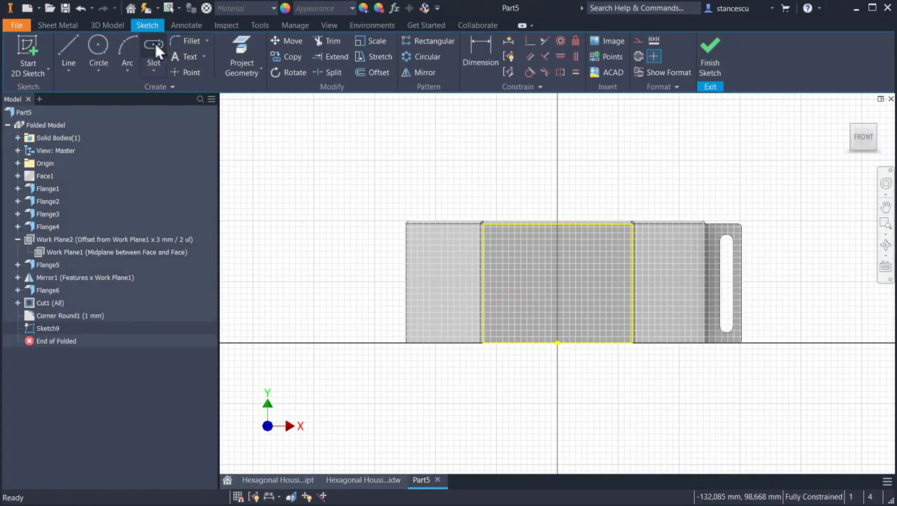
{"action": "left_click", "coordinate": [154, 45]}
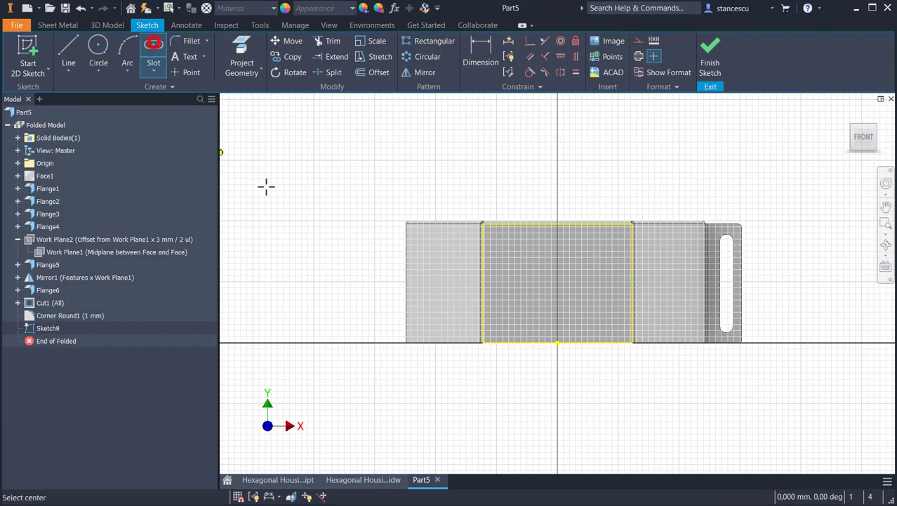
{"action": "left_click", "coordinate": [557, 252]}
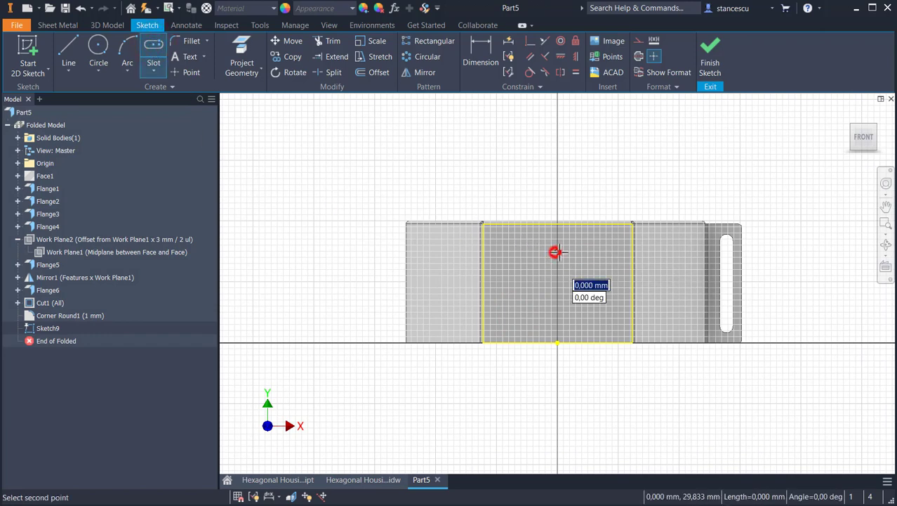
{"action": "left_click", "coordinate": [604, 251]}
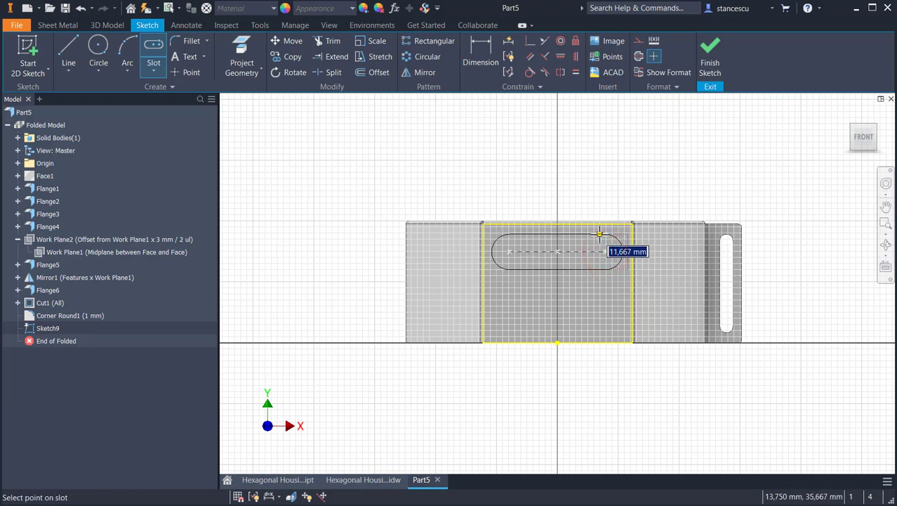
{"action": "left_click", "coordinate": [599, 233]}
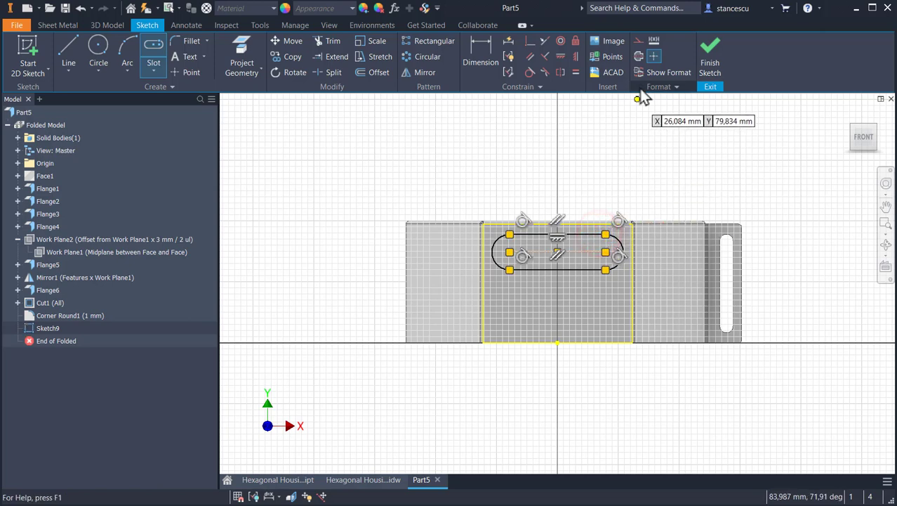
{"action": "key", "text": "Escape"}
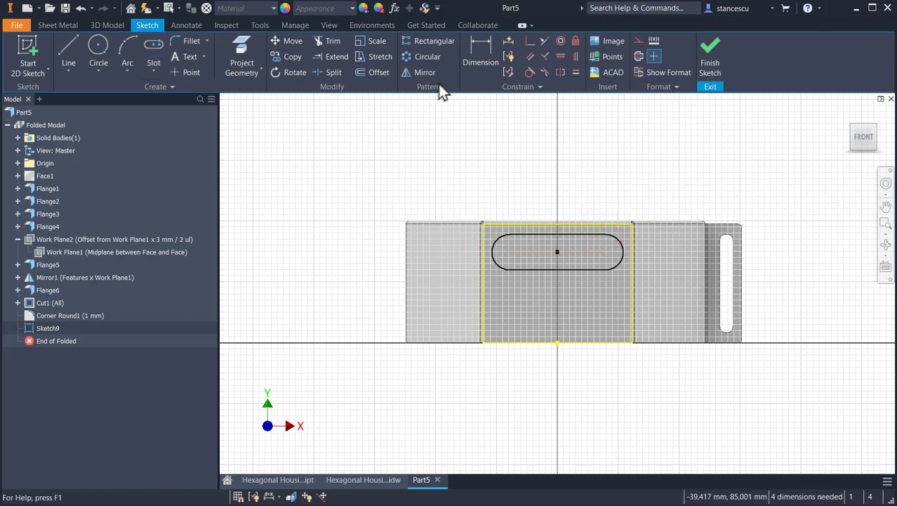
Dimension the slot with a 1 mm end radius and a straight length of 20 mm
{"action": "left_click", "coordinate": [473, 53]}
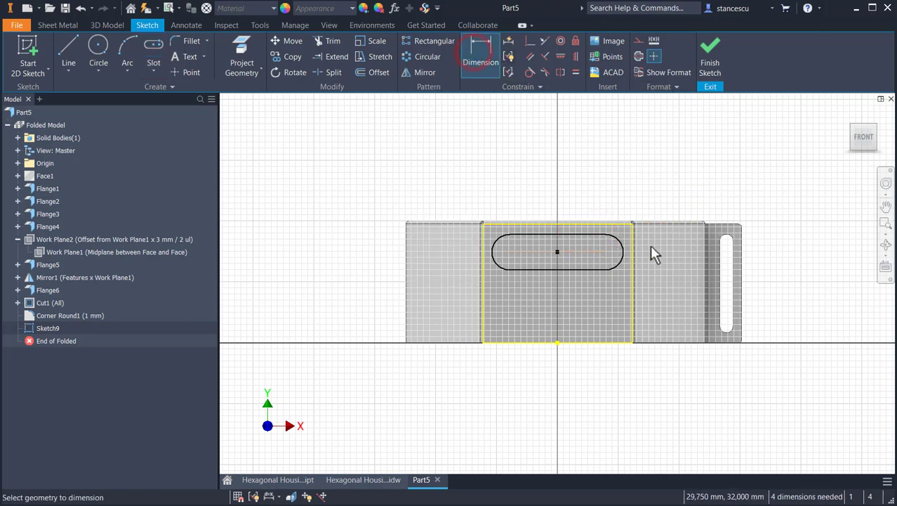
{"action": "left_click", "coordinate": [622, 239]}
{"action": "left_click", "coordinate": [637, 168]}
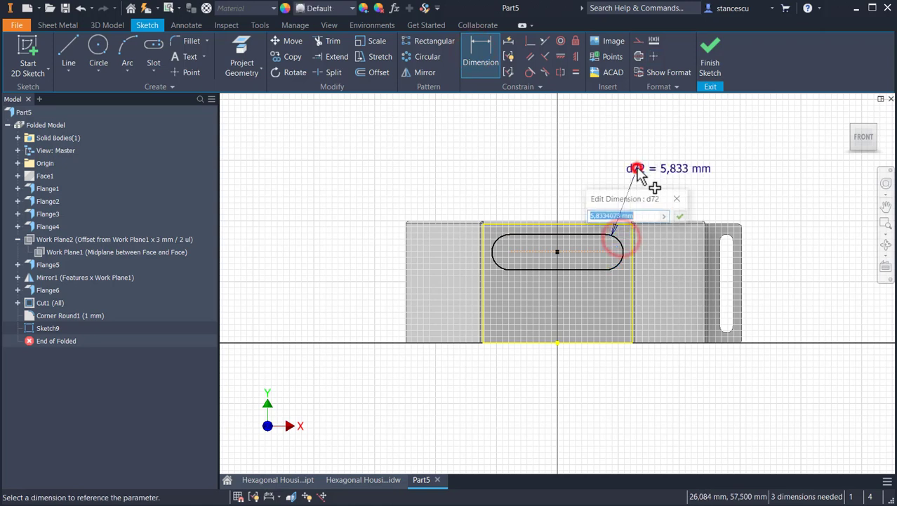
{"action": "type", "text": "1"}
{"action": "key", "text": "Return"}
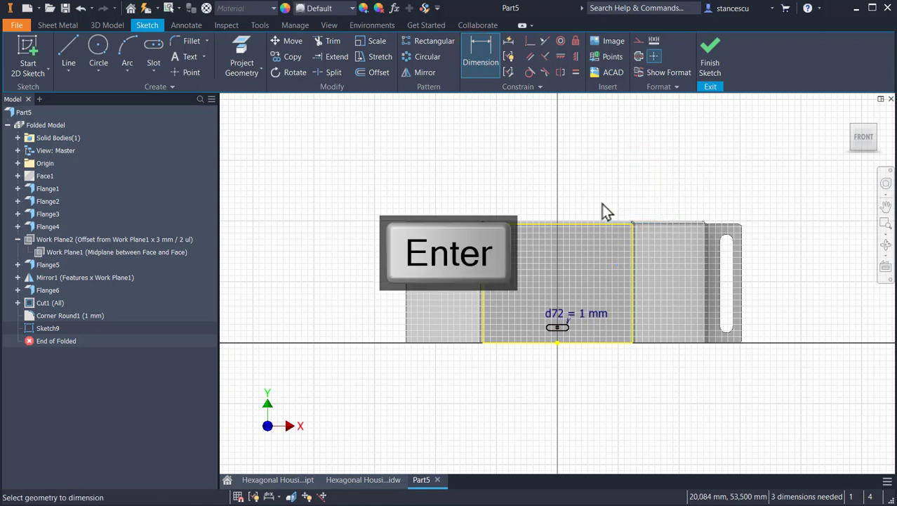
{"action": "scroll", "coordinate": [552, 314], "scroll_direction": "down", "scroll_amount": 3}
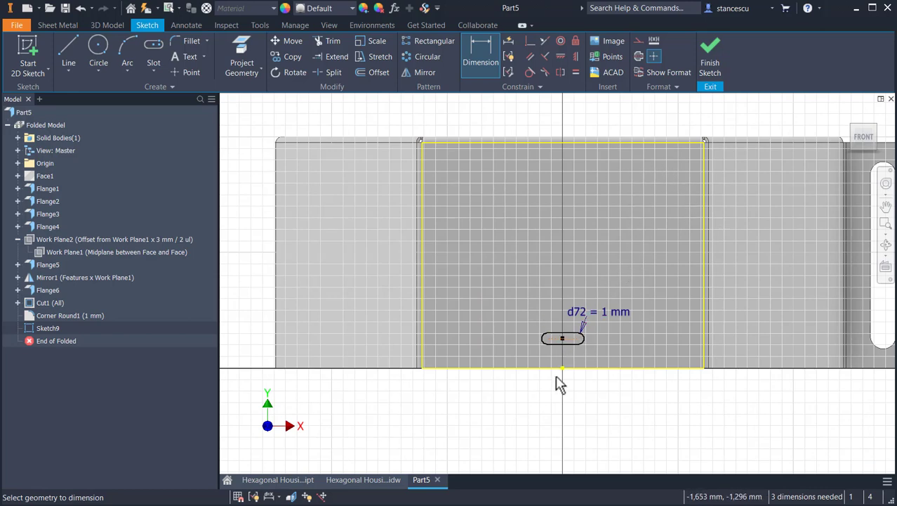
{"action": "left_click", "coordinate": [570, 330]}
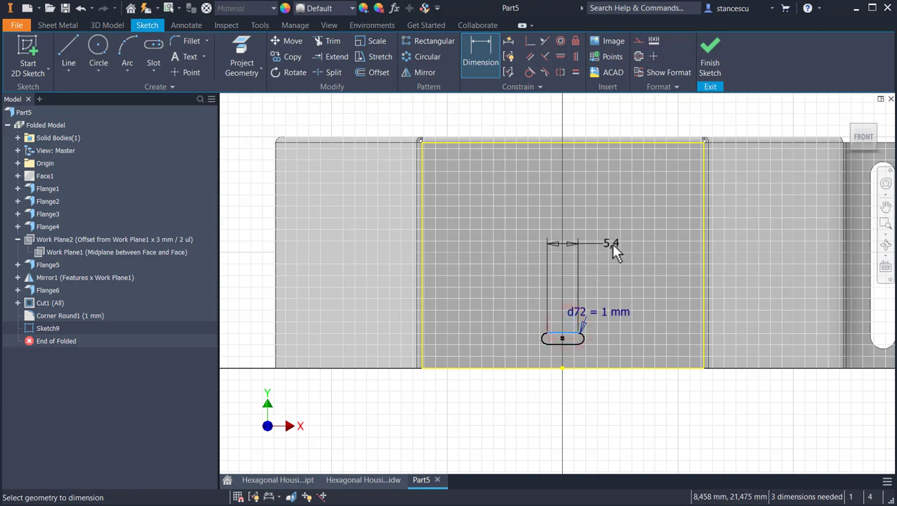
{"action": "left_click", "coordinate": [610, 243]}
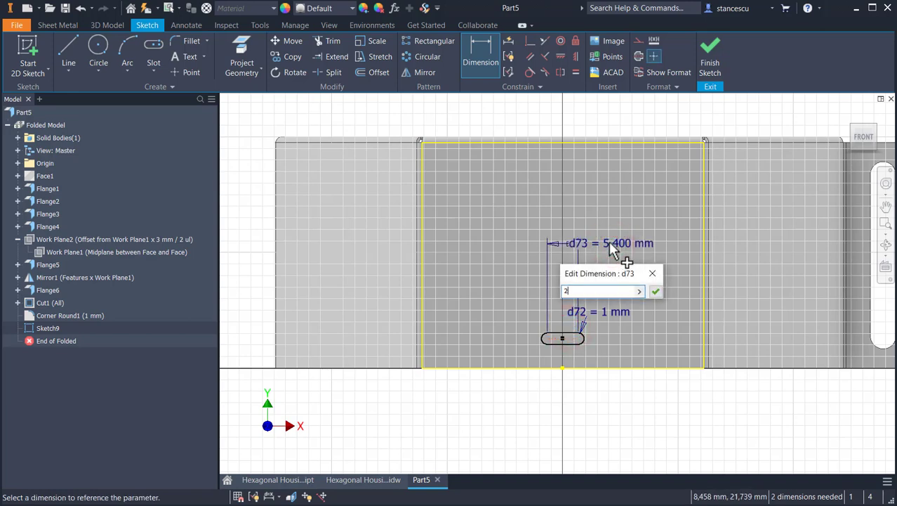
{"action": "type", "text": "20"}
{"action": "key", "text": "Return"}
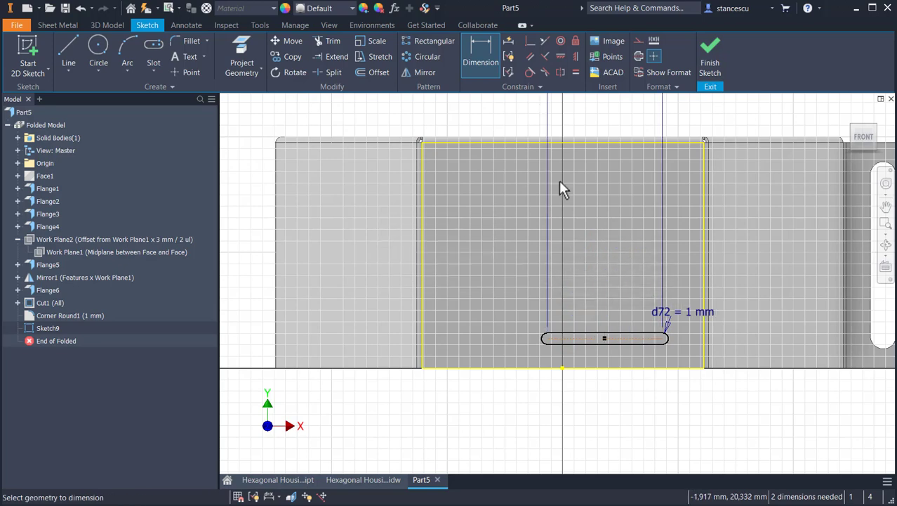
Constrain the slot's center point vertically to the midpoint of the wall's lower edge
{"action": "left_click", "coordinate": [575, 56]}
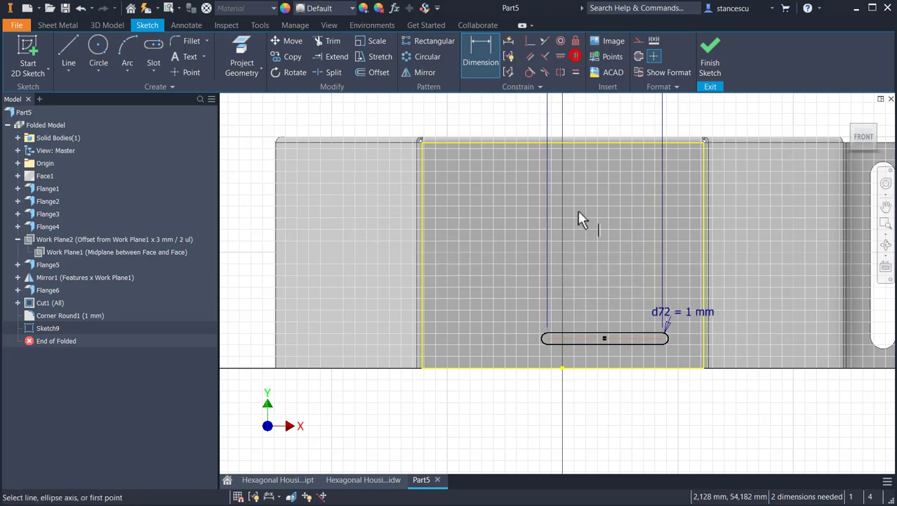
{"action": "left_click", "coordinate": [605, 339]}
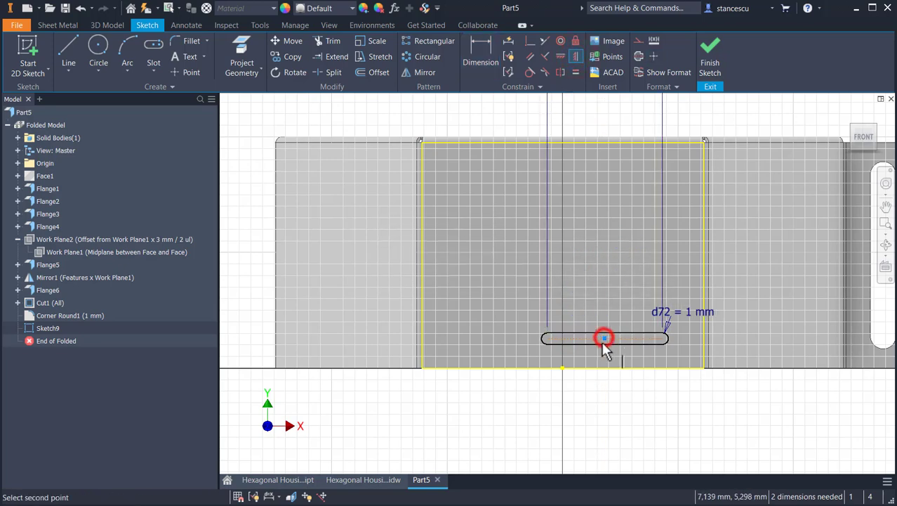
{"action": "left_click", "coordinate": [563, 368]}
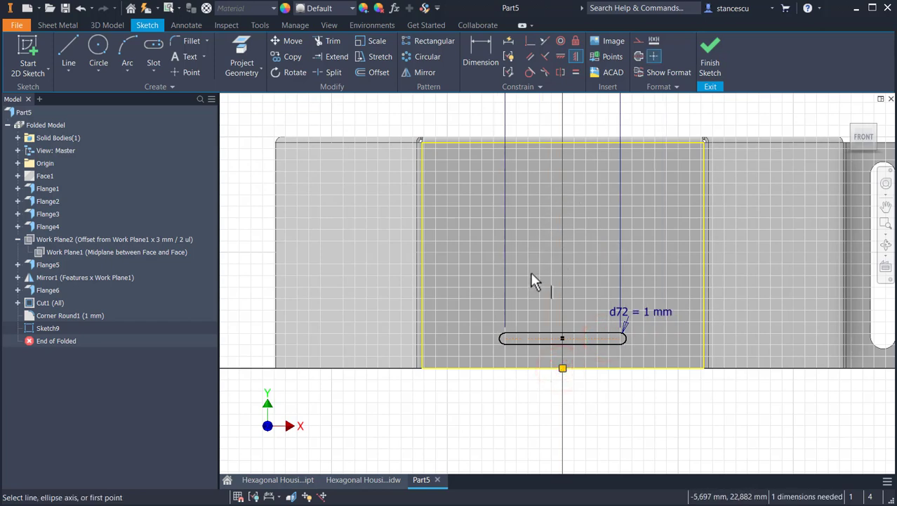
Dimension the slot's centerline 8 mm from the upper outer edge of the side wall
{"action": "left_click", "coordinate": [483, 44]}
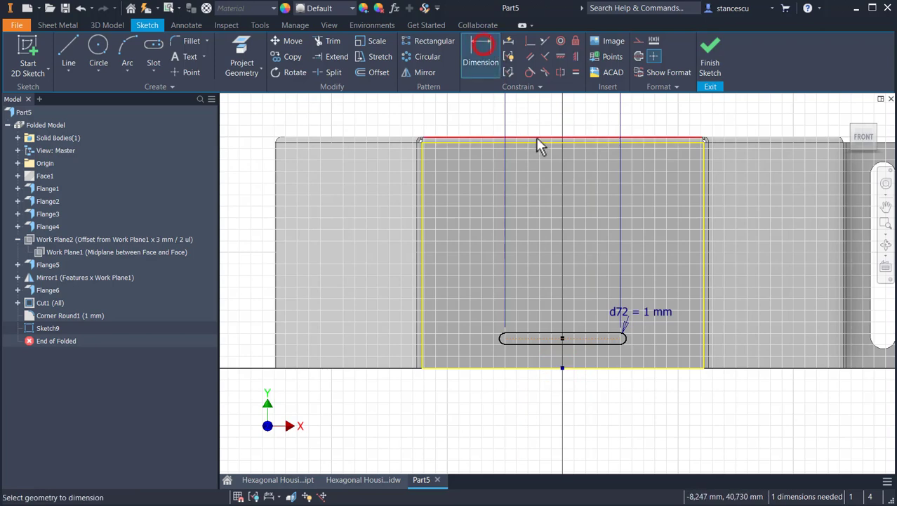
{"action": "left_click", "coordinate": [548, 135]}
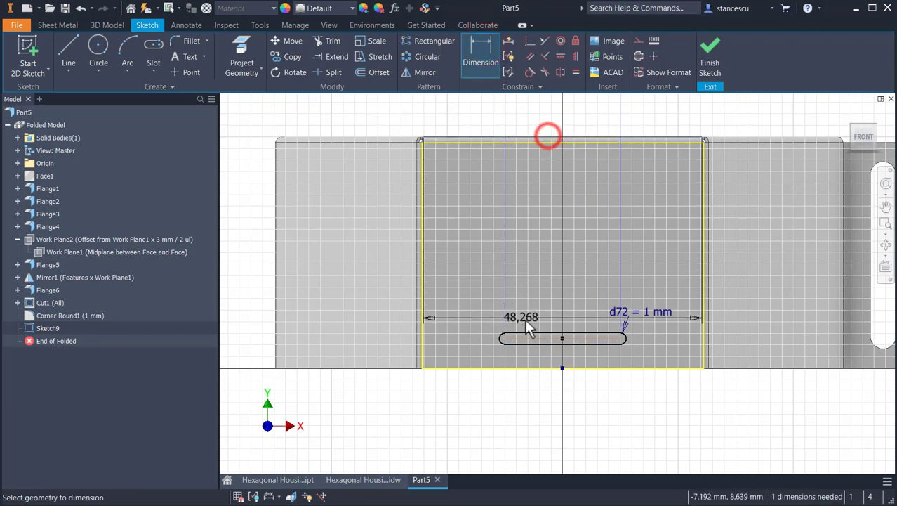
{"action": "left_click", "coordinate": [531, 338]}
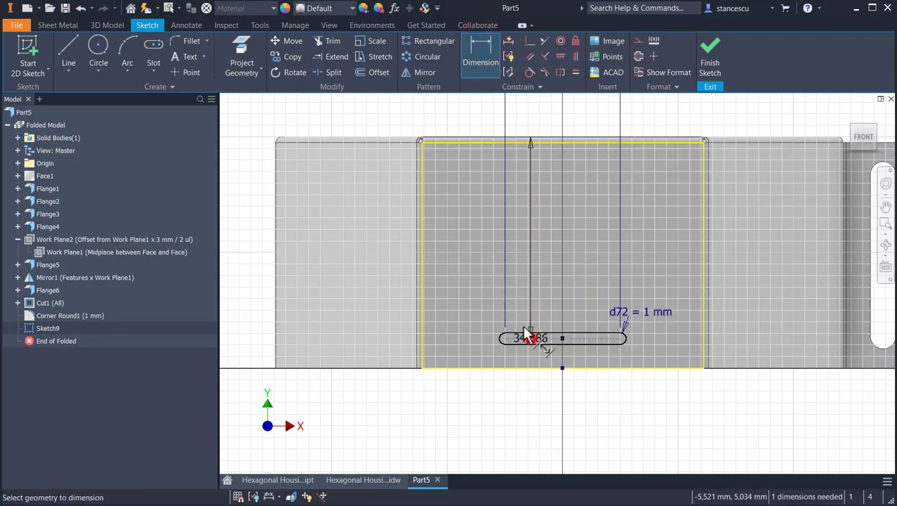
{"action": "left_click", "coordinate": [256, 236]}
{"action": "type", "text": "8"}
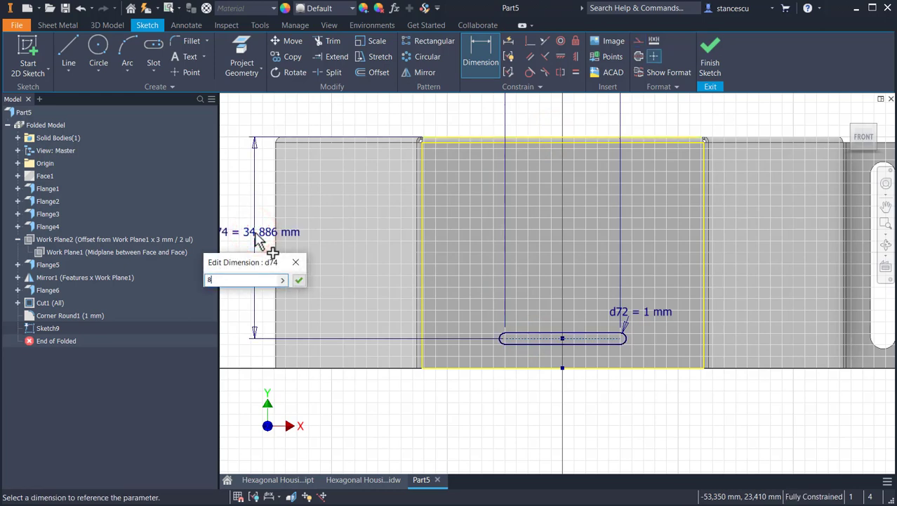
{"action": "key", "text": "Return"}
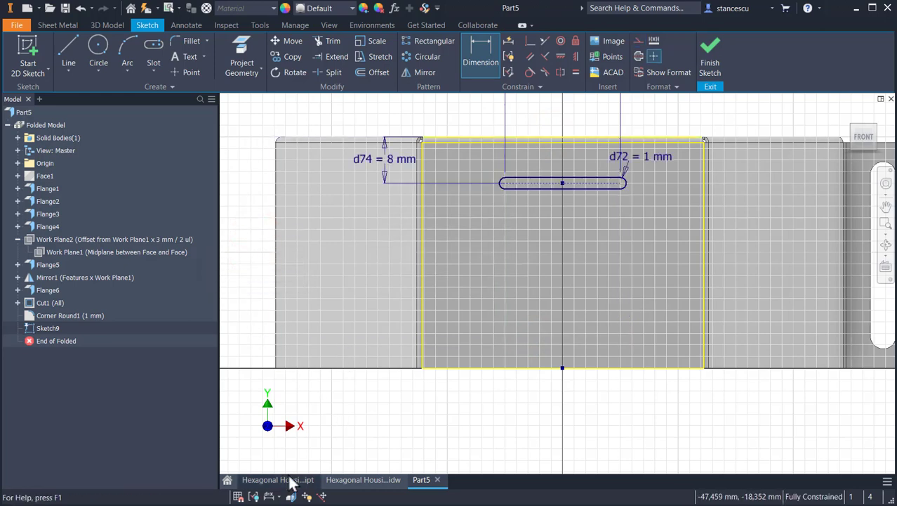
Switch the dimension display to Value, place the 20 mm dimension close above the slot, and finish the sketch
{"action": "left_click", "coordinate": [269, 496]}
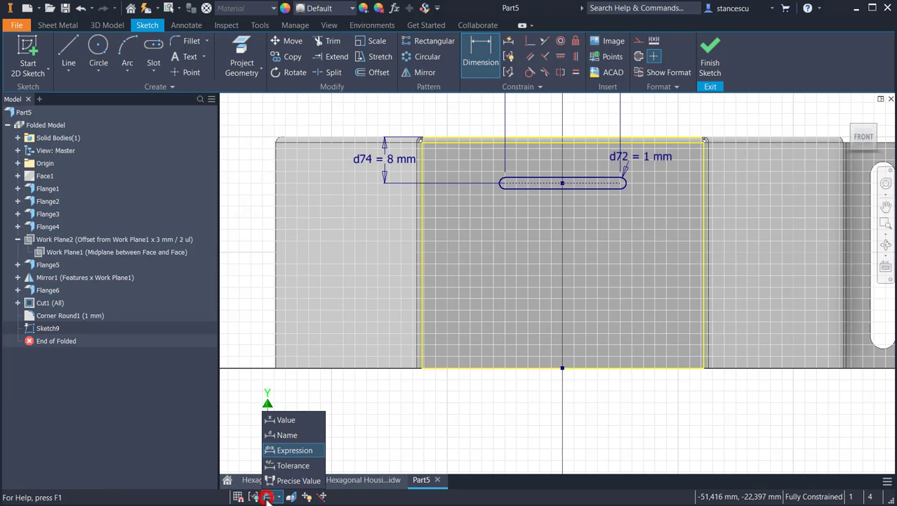
{"action": "left_click", "coordinate": [294, 419]}
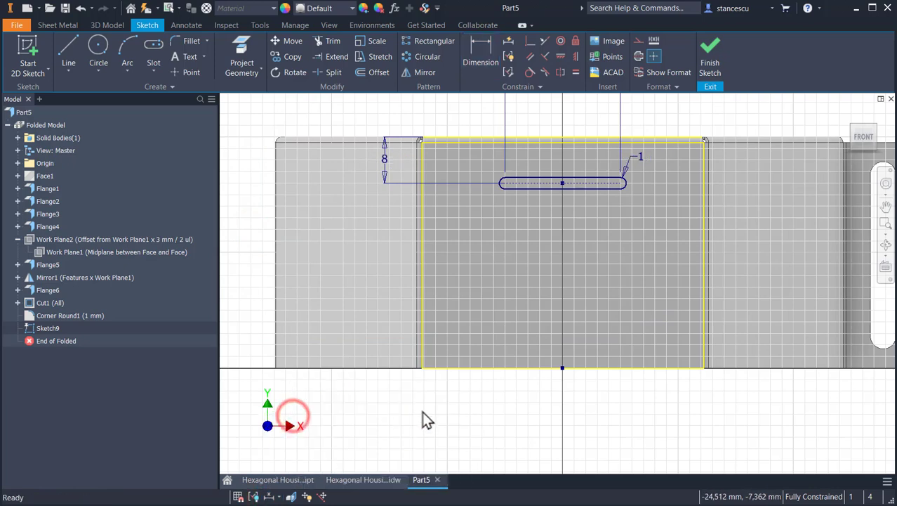
{"action": "scroll", "coordinate": [449, 401], "scroll_direction": "down", "scroll_amount": 2}
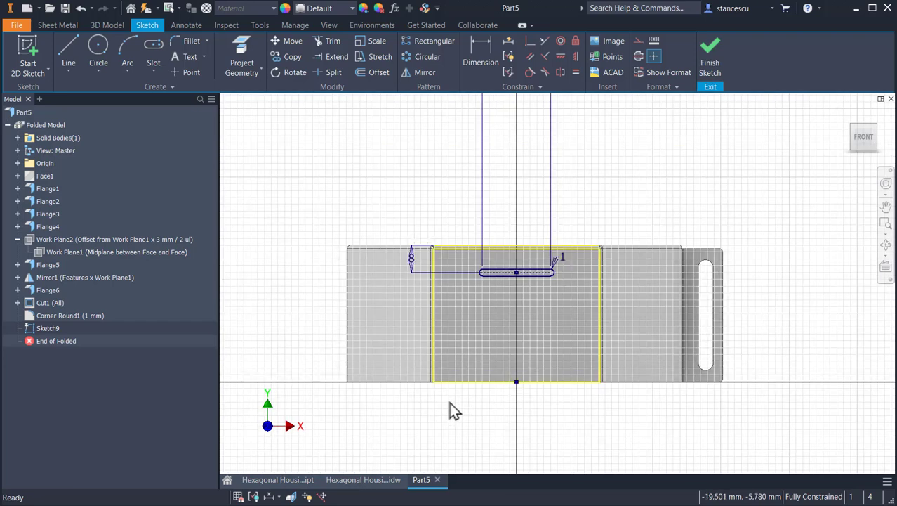
{"action": "middle_click_drag", "start_coordinate": [449, 402], "coordinate": [456, 435]}
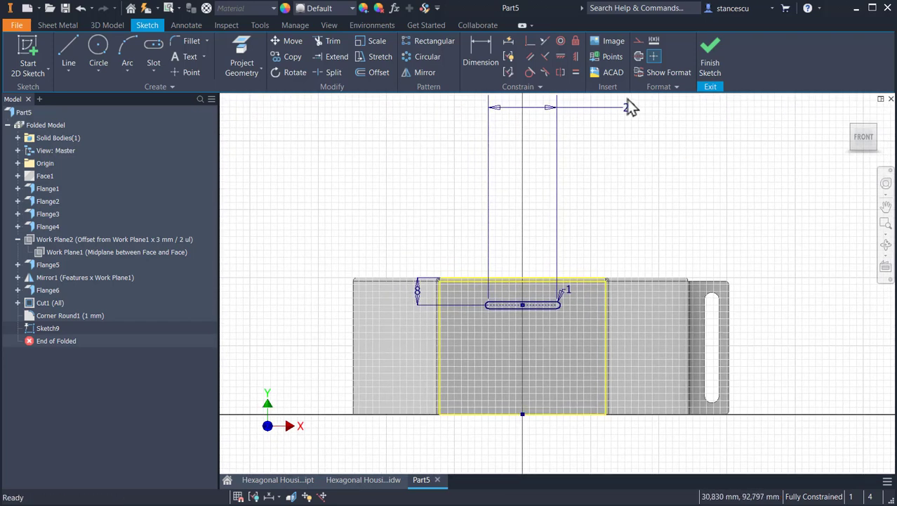
{"action": "mouse_move", "coordinate": [628, 109]}
{"action": "left_mouse_down"}
{"action": "mouse_move", "coordinate": [531, 244]}
{"action": "mouse_move", "coordinate": [525, 280]}
{"action": "mouse_move", "coordinate": [522, 270]}
{"action": "left_mouse_up"}
{"action": "left_click", "coordinate": [611, 216]}
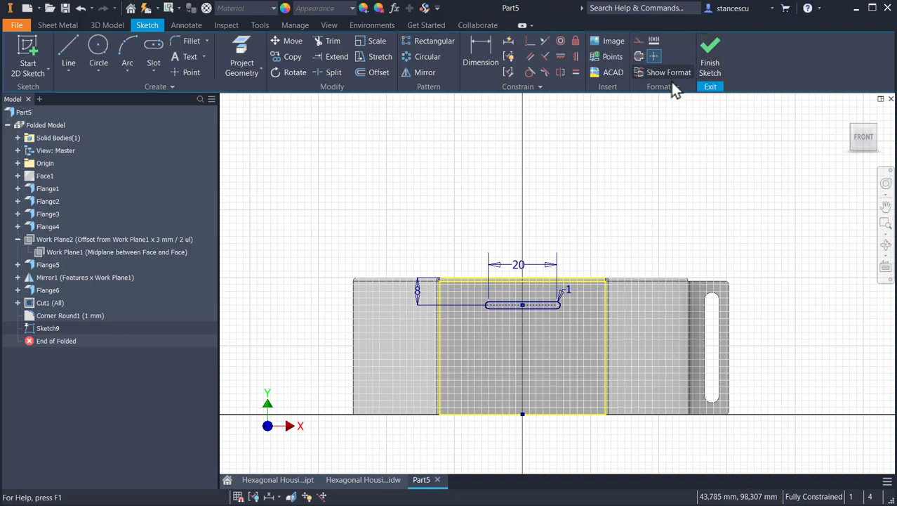
{"action": "left_click", "coordinate": [701, 64]}
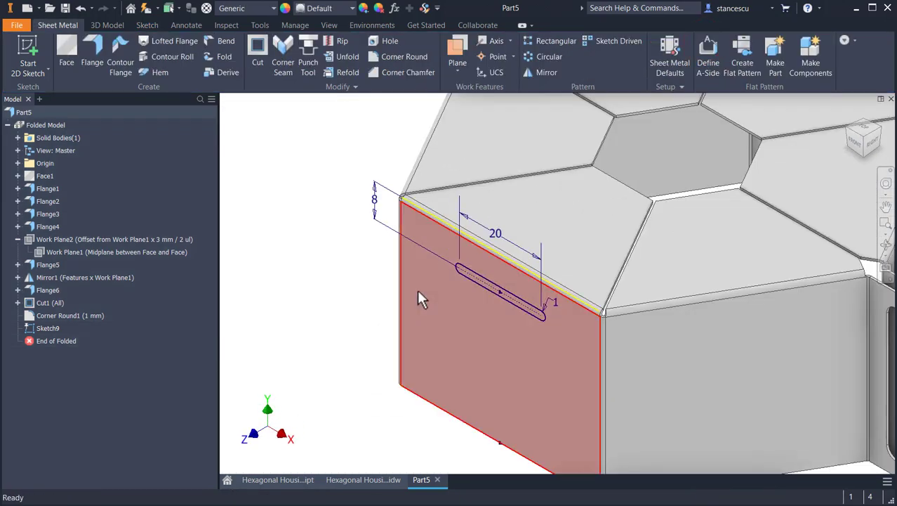
Cut the slot profile through the side wall with a Distance extent equal to Thickness
{"action": "left_click", "coordinate": [258, 50]}
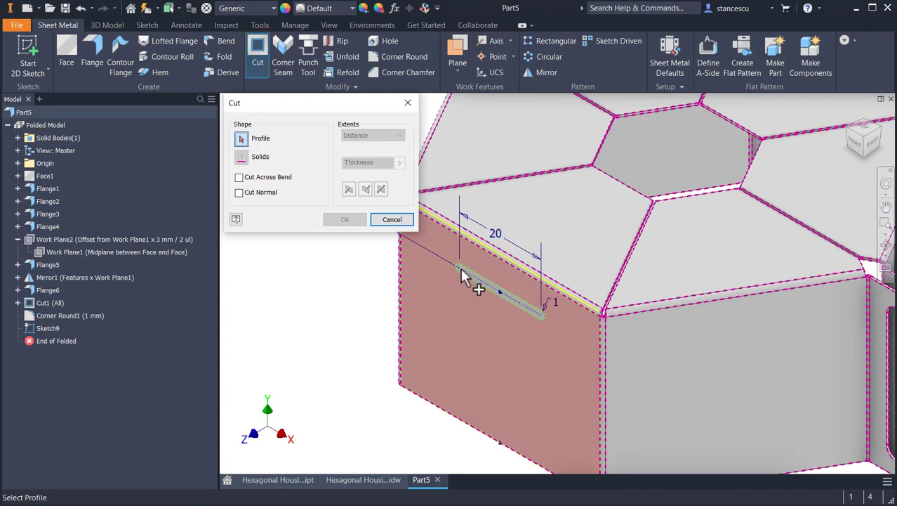
{"action": "scroll", "coordinate": [463, 274], "scroll_direction": "down", "scroll_amount": 3}
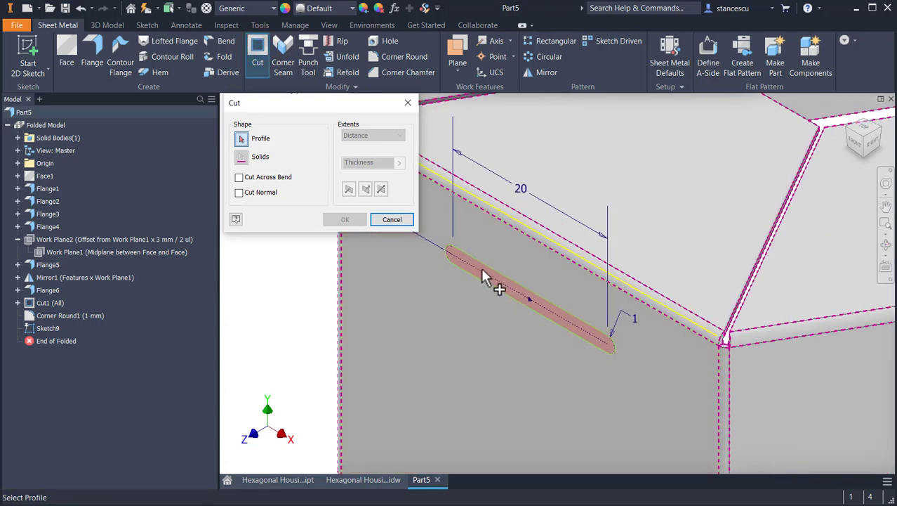
{"action": "left_click", "coordinate": [481, 269]}
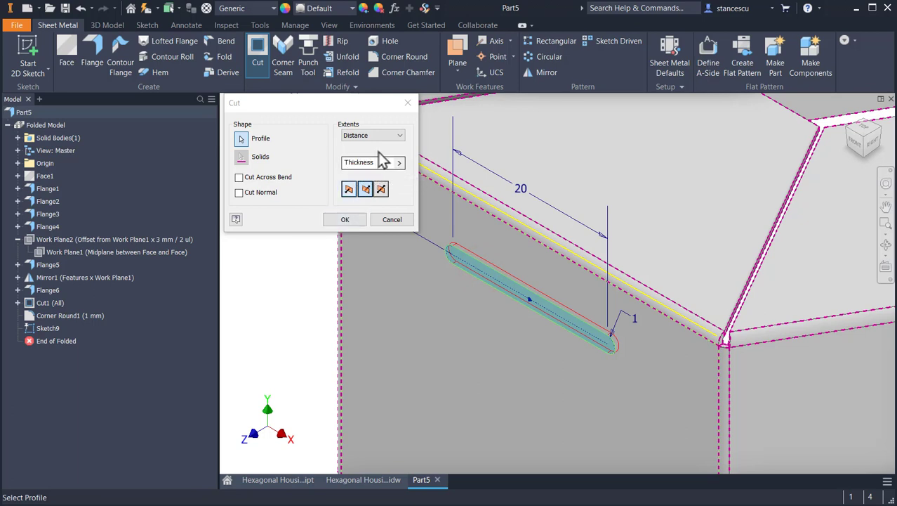
{"action": "left_click", "coordinate": [354, 221]}
{"action": "key", "text": "F6"}
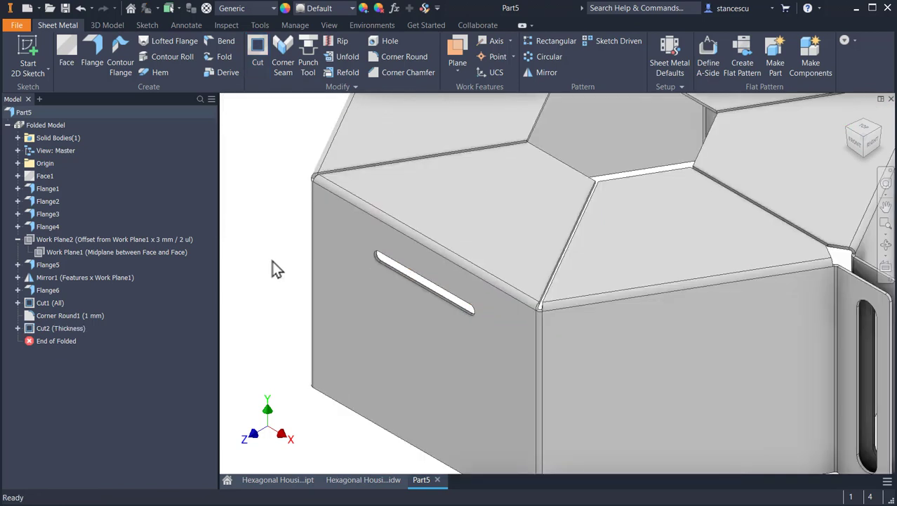
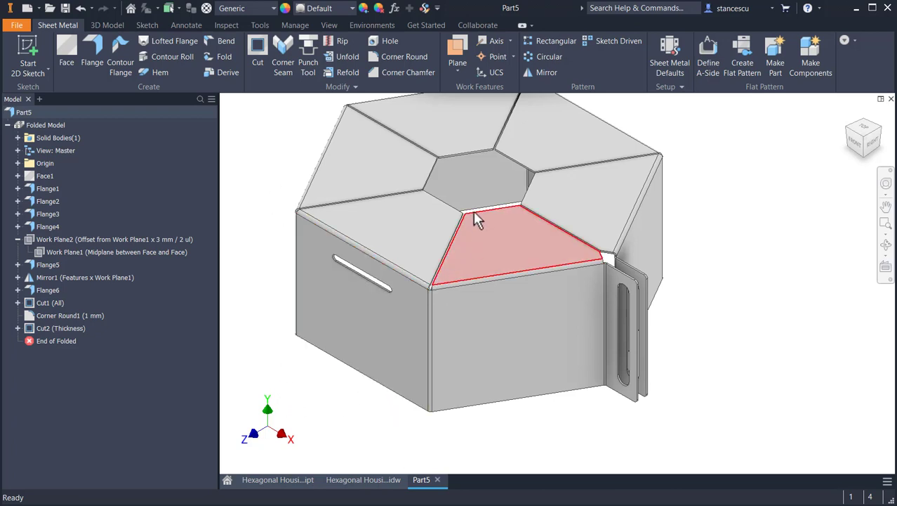
Start a sketch on the top flange above the slotted wall and project the opposite flange's inner edge into it
{"action": "left_click", "coordinate": [415, 213]}
{"action": "left_click", "coordinate": [492, 207]}
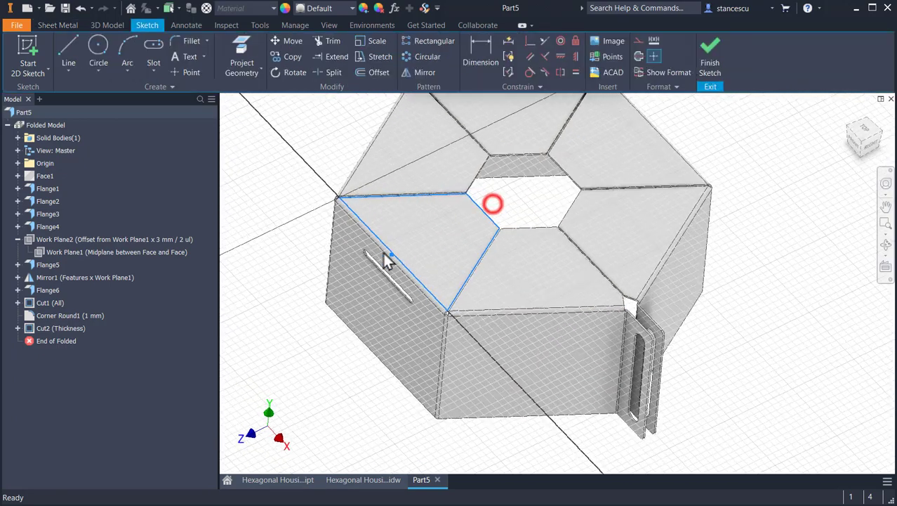
{"action": "left_click", "coordinate": [242, 51]}
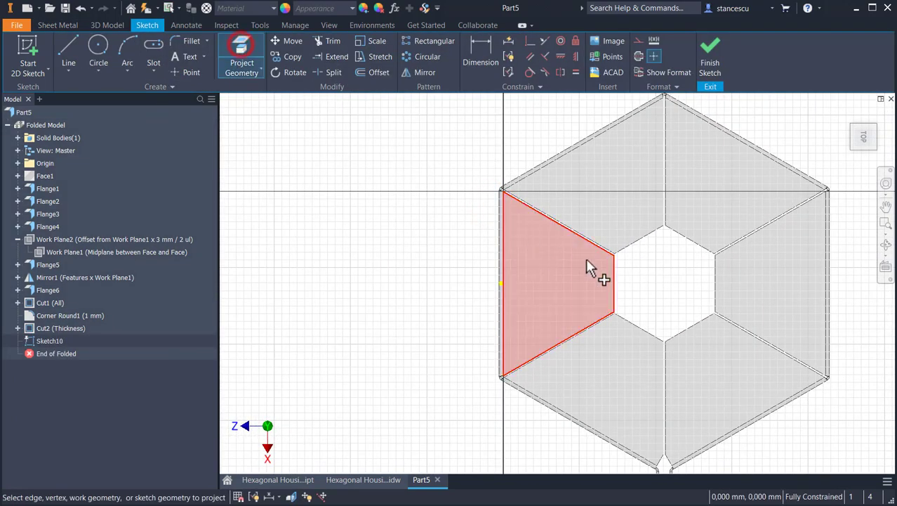
{"action": "left_click", "coordinate": [713, 275]}
Draw a line between the midpoints of the two opposite inner edges, place a point at its midpoint, and finish the sketch
{"action": "left_click", "coordinate": [67, 48]}
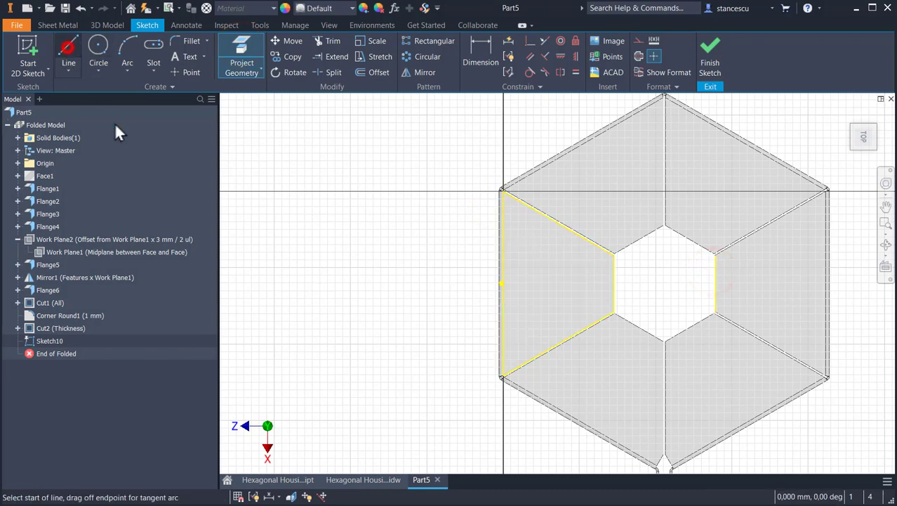
{"action": "left_click", "coordinate": [613, 283]}
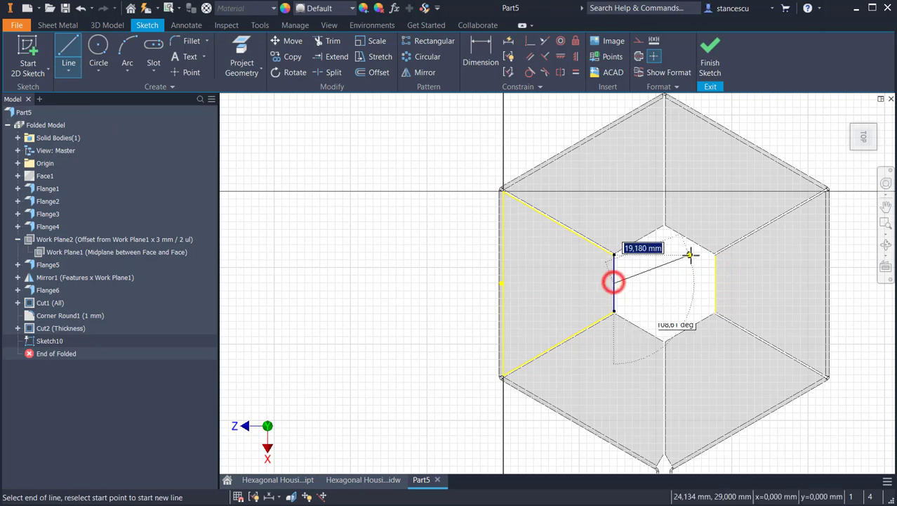
{"action": "left_click", "coordinate": [714, 283]}
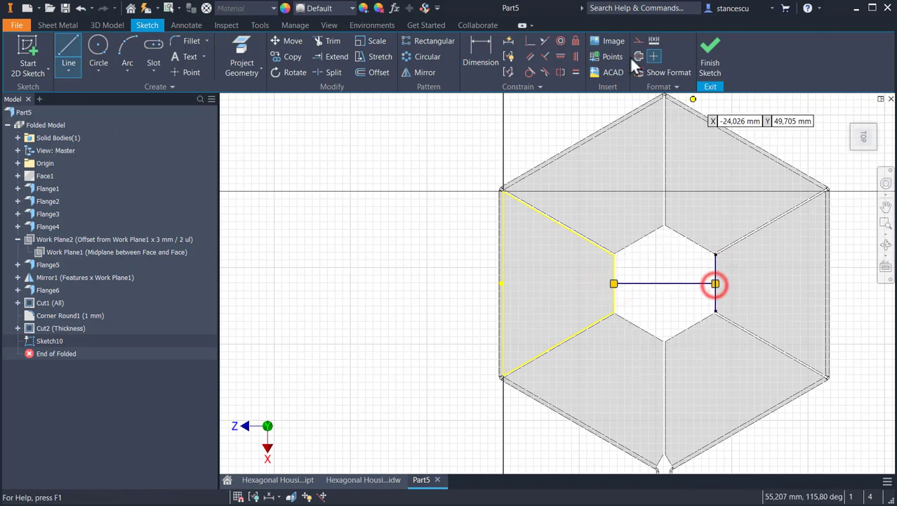
{"action": "left_click", "coordinate": [175, 72]}
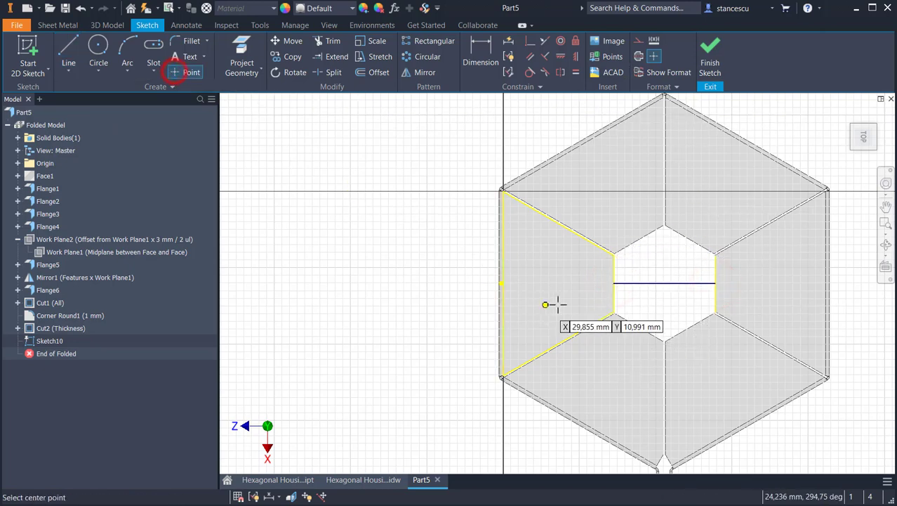
{"action": "left_click", "coordinate": [665, 283]}
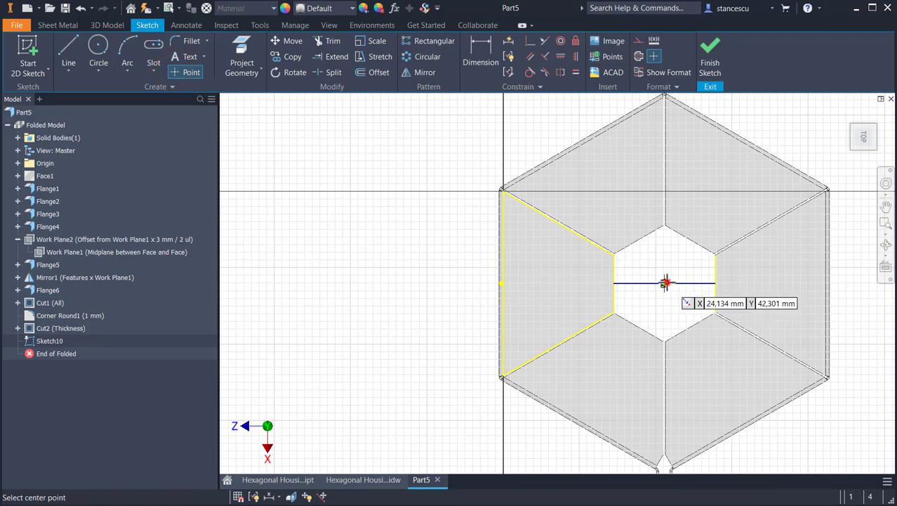
{"action": "left_click", "coordinate": [710, 53]}
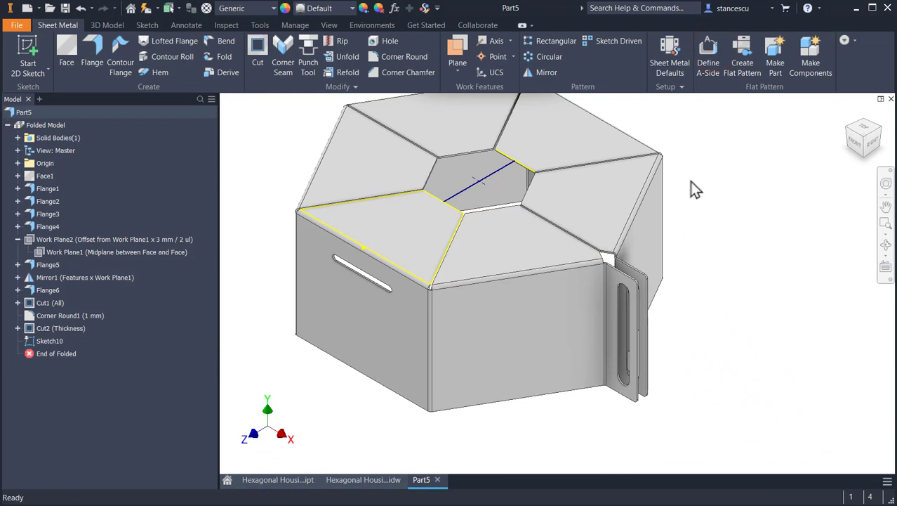
Create a work axis through the central sketch point, normal to the top flange face, and hide the sketch
{"action": "left_click", "coordinate": [492, 42]}
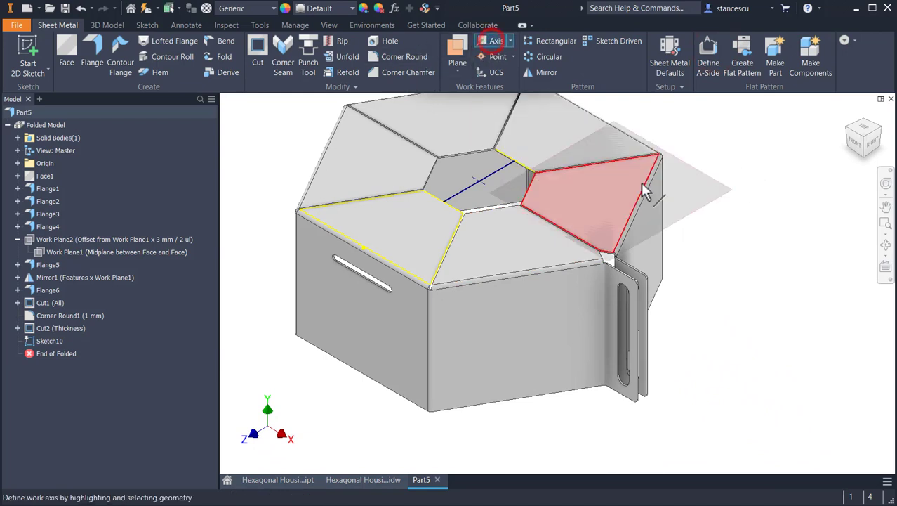
{"action": "right_click", "coordinate": [724, 173]}
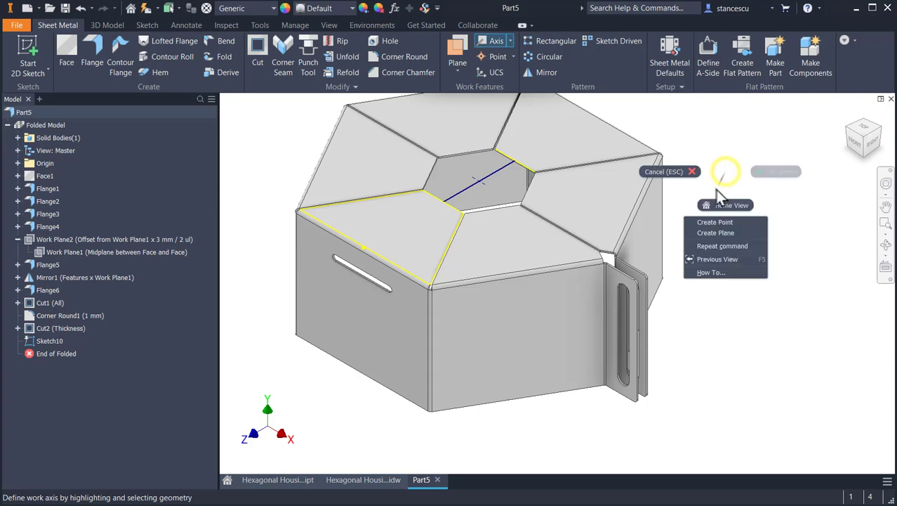
{"action": "left_click", "coordinate": [704, 221]}
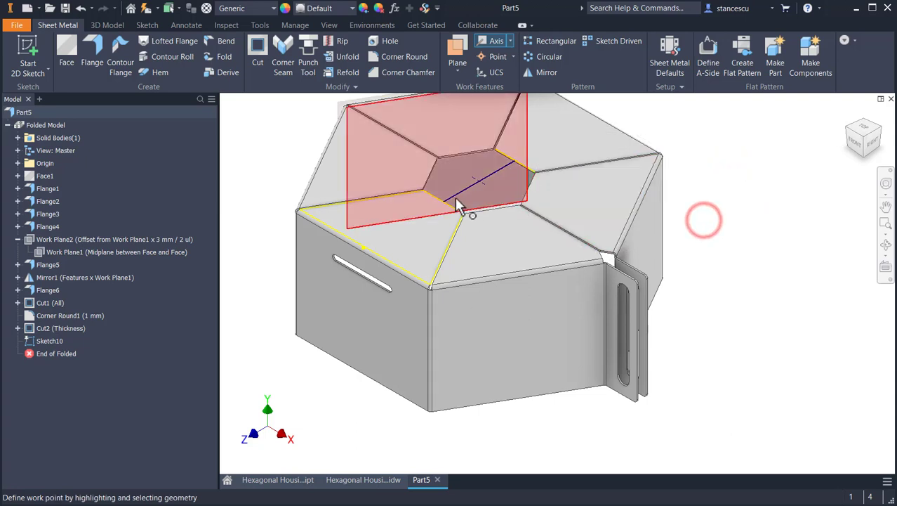
{"action": "left_click", "coordinate": [480, 184]}
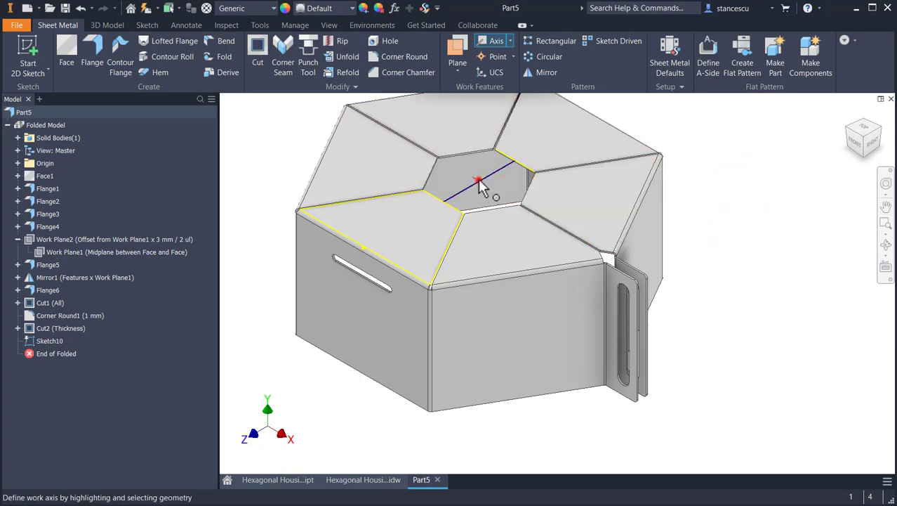
{"action": "left_click", "coordinate": [565, 135]}
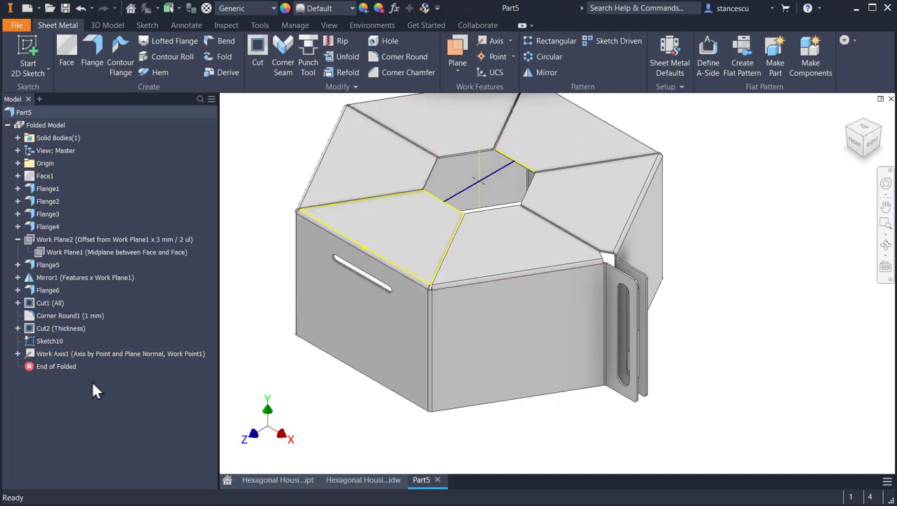
{"action": "right_click", "coordinate": [31, 341]}
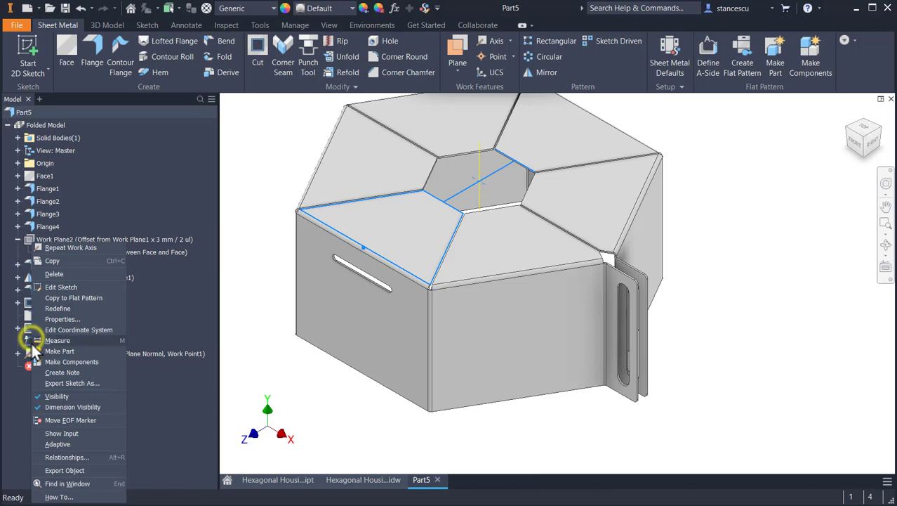
{"action": "left_click", "coordinate": [46, 395]}
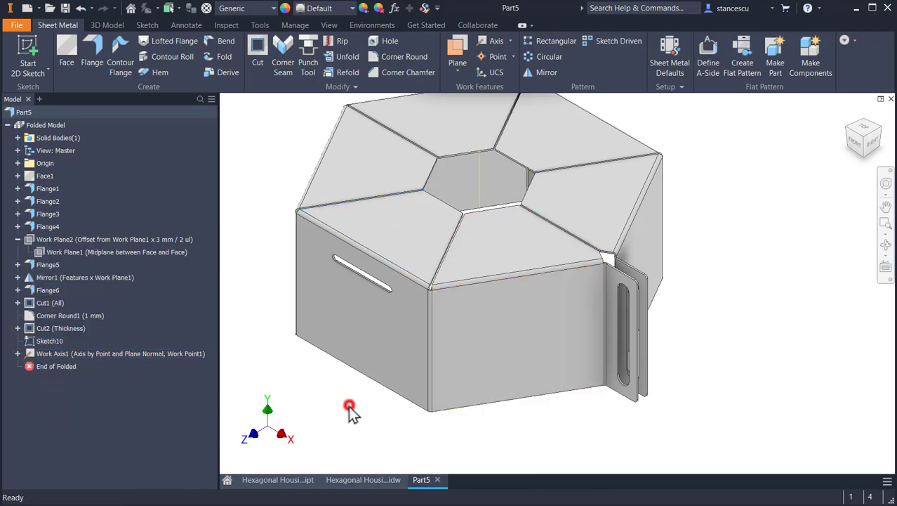
Pattern the side wall slot cut circularly around the central work axis with 6 occurrences over 360 deg
{"action": "left_click", "coordinate": [545, 56]}
{"action": "middle_click_drag", "start_coordinate": [530, 356], "coordinate": [643, 369]}
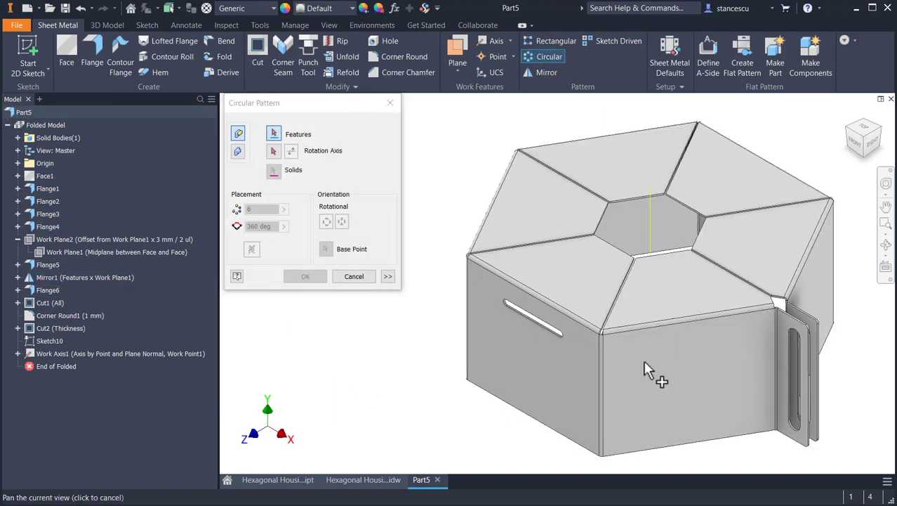
{"action": "left_click", "coordinate": [517, 314]}
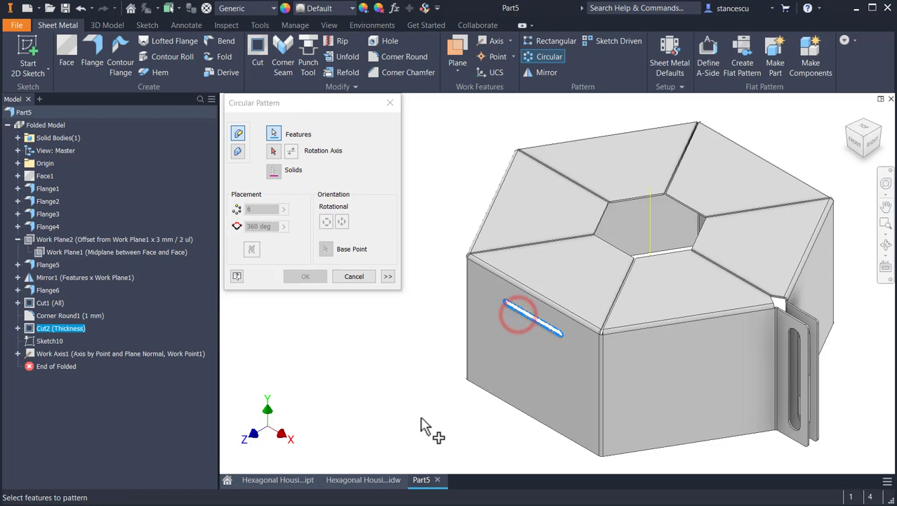
{"action": "left_click", "coordinate": [274, 152]}
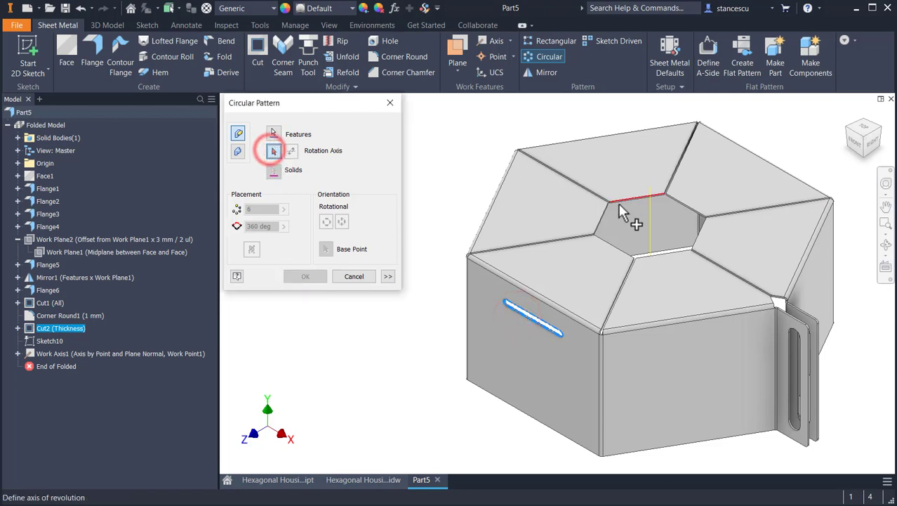
{"action": "left_click", "coordinate": [650, 224]}
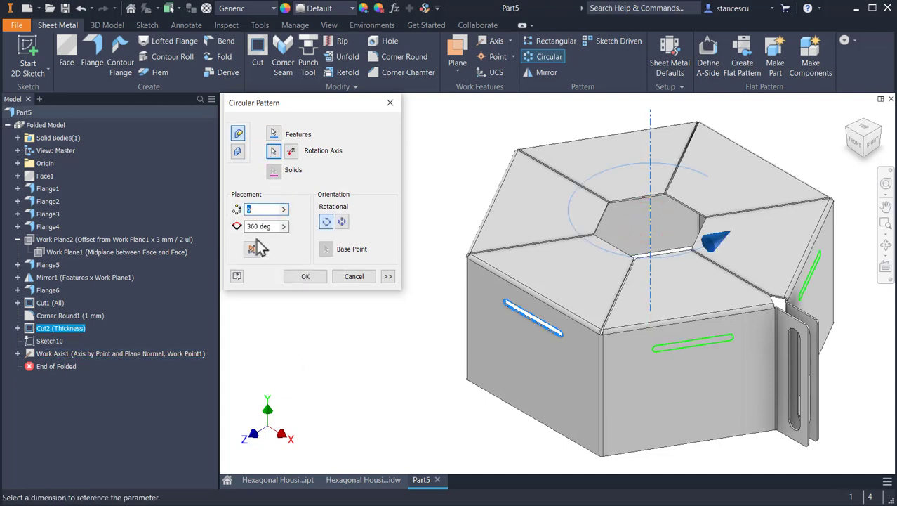
{"action": "left_click", "coordinate": [302, 277]}
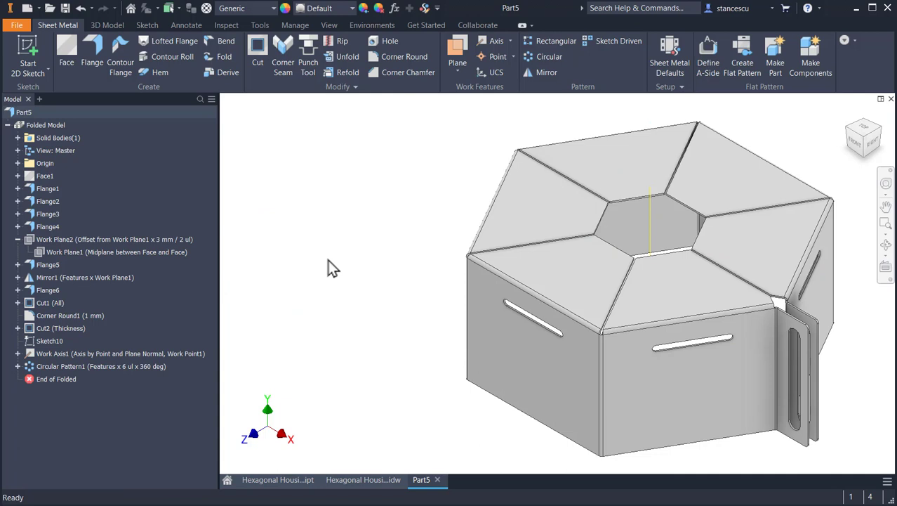
Return the model to the home view and hide the central work axis
{"action": "key", "text": "F6"}
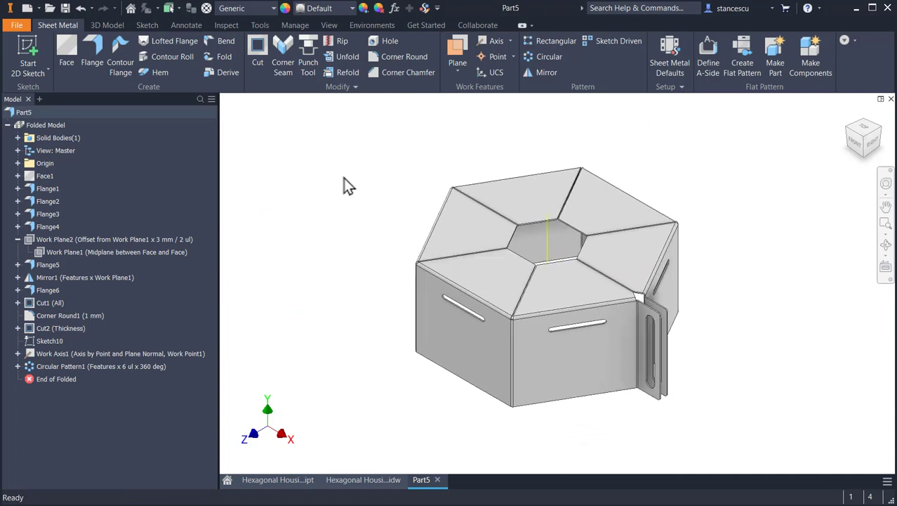
{"action": "right_click", "coordinate": [76, 349]}
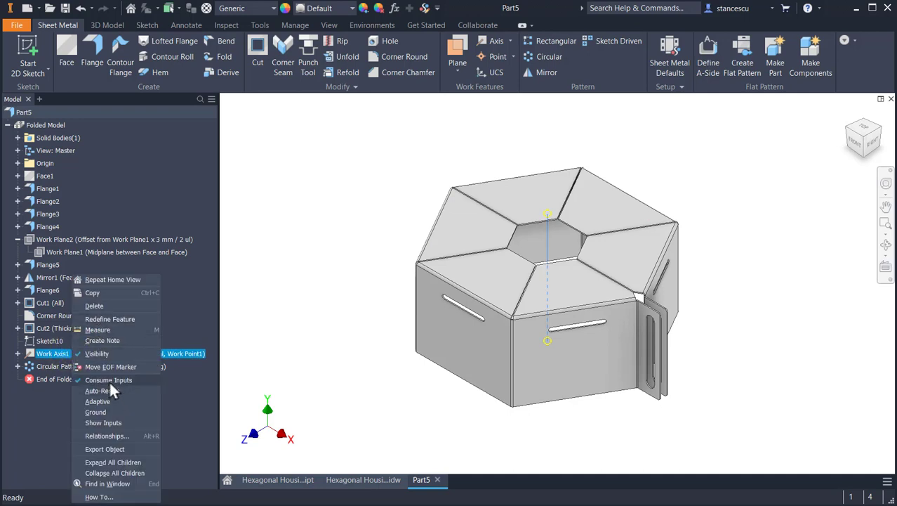
{"action": "left_click", "coordinate": [96, 353]}
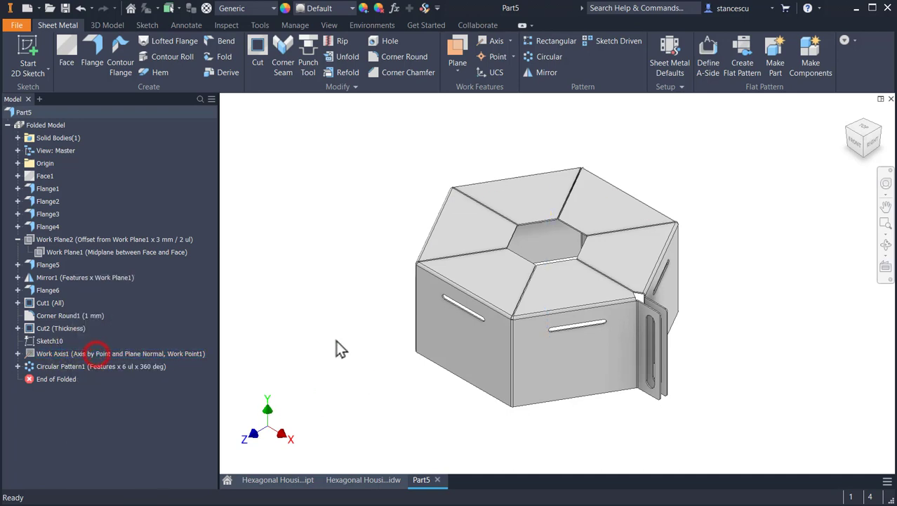
{"action": "left_click", "coordinate": [317, 330]}
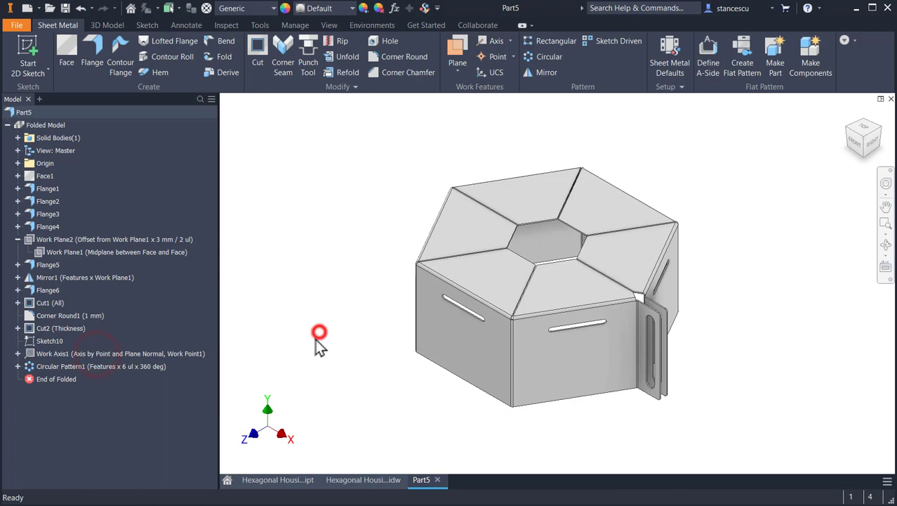
Assign the material Steel, Carbon to the part and set its appearance to Steel - Polished
{"action": "left_click", "coordinate": [250, 9]}
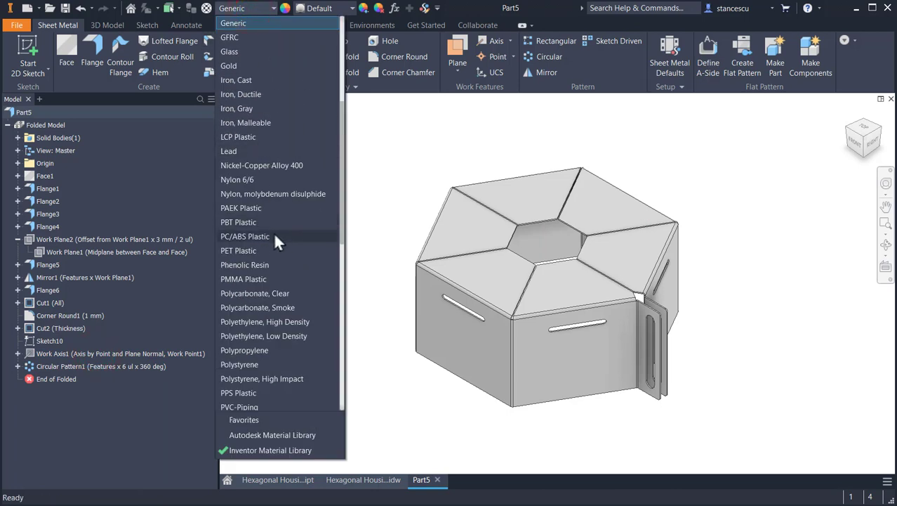
{"action": "scroll", "coordinate": [273, 231], "scroll_direction": "down", "scroll_amount": 7}
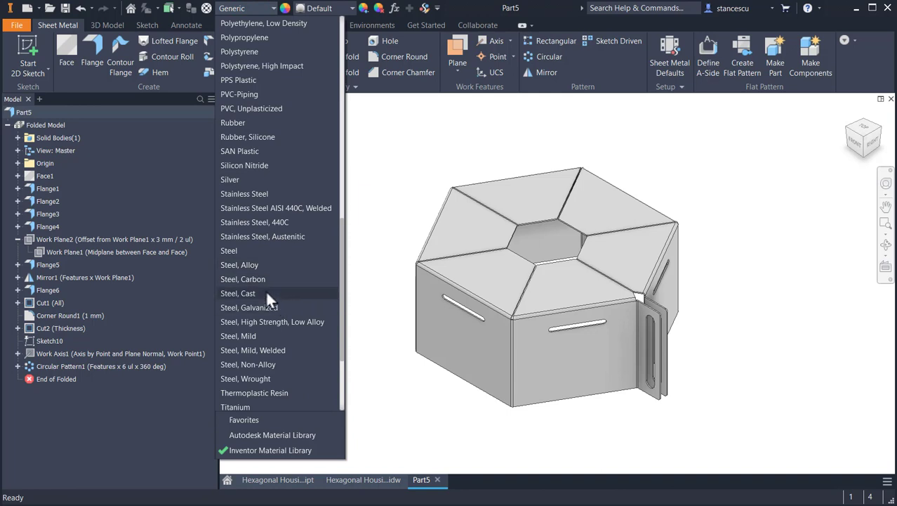
{"action": "left_click", "coordinate": [259, 281]}
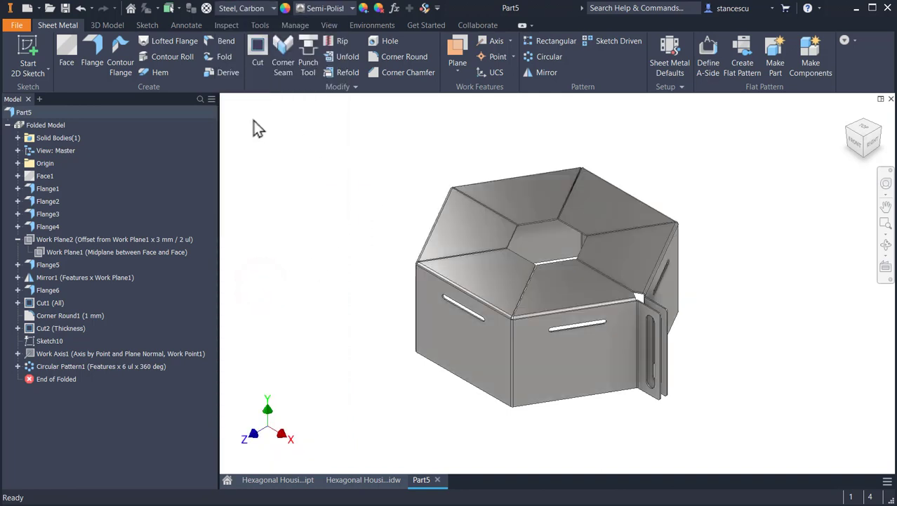
{"action": "left_click", "coordinate": [331, 10]}
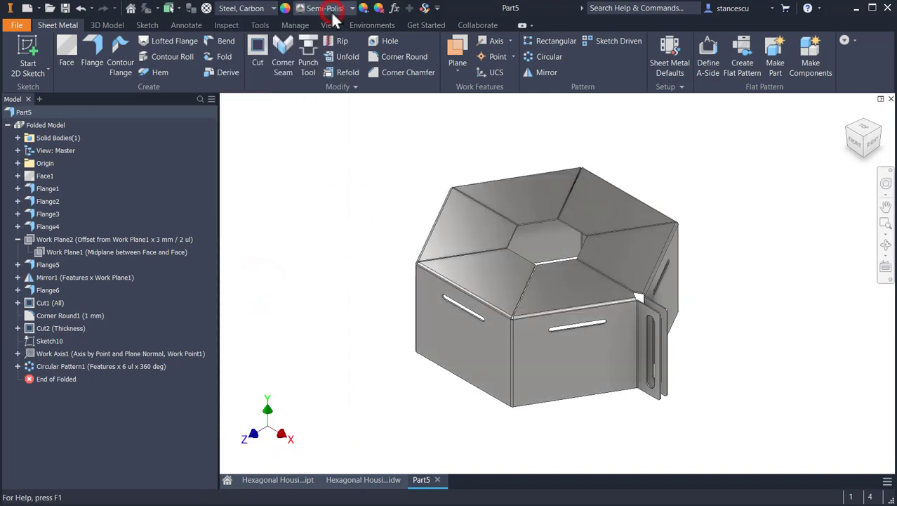
{"action": "scroll", "coordinate": [313, 176], "scroll_direction": "down", "scroll_amount": 3}
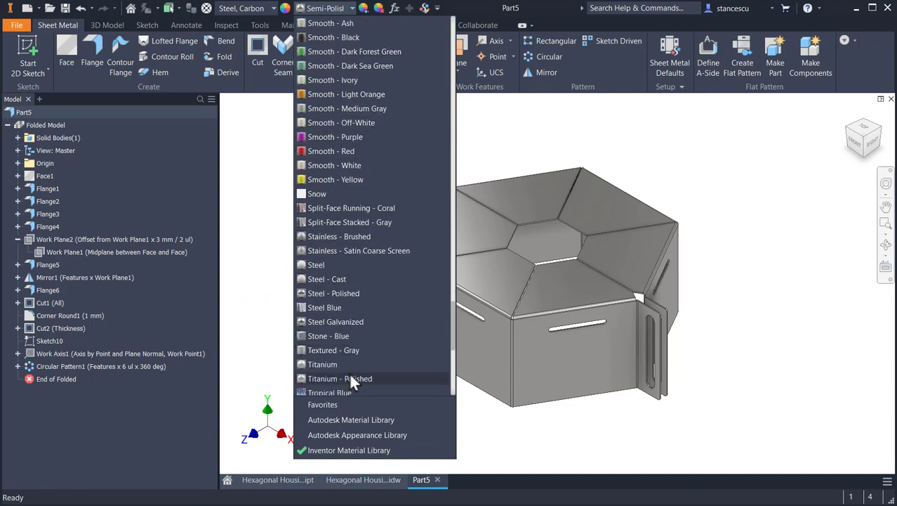
{"action": "left_click", "coordinate": [353, 288]}
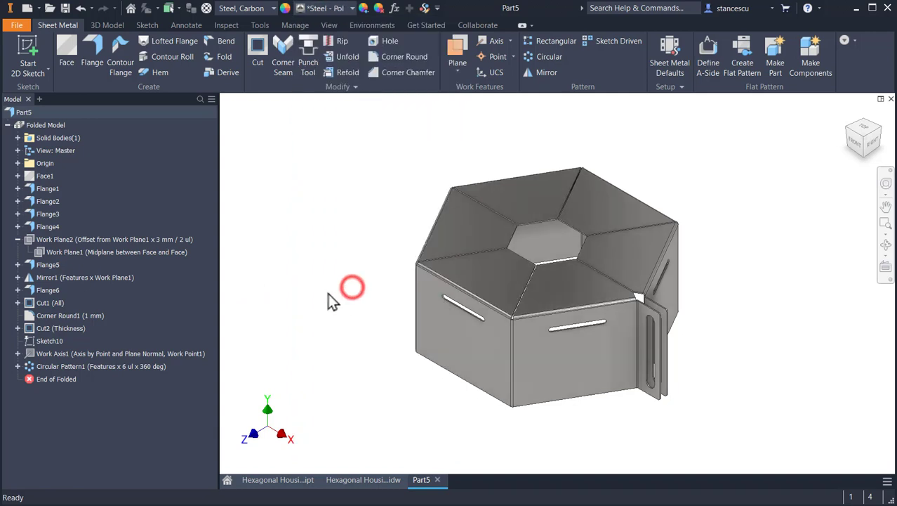
Open the part's iProperties and update its physical properties to check mass, area and volume
{"action": "middle_click_drag", "start_coordinate": [323, 277], "coordinate": [313, 262], "text": "shift"}
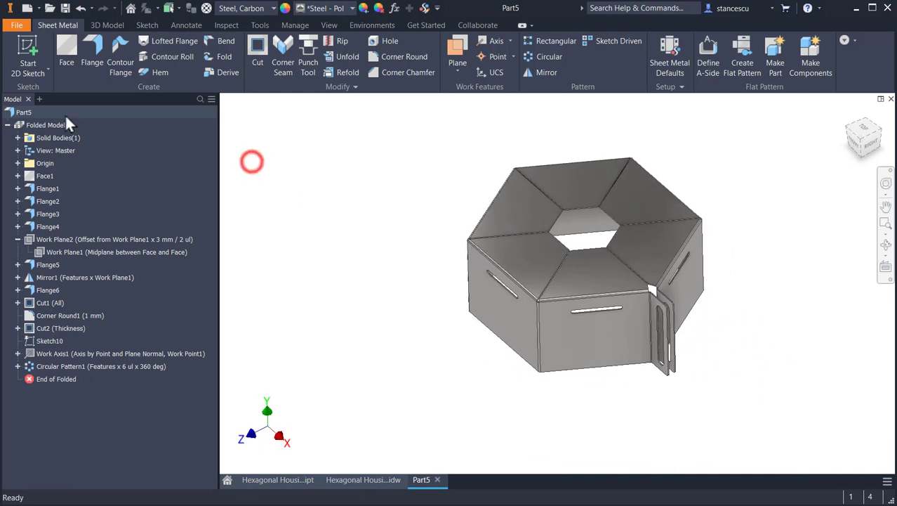
{"action": "right_click", "coordinate": [16, 115]}
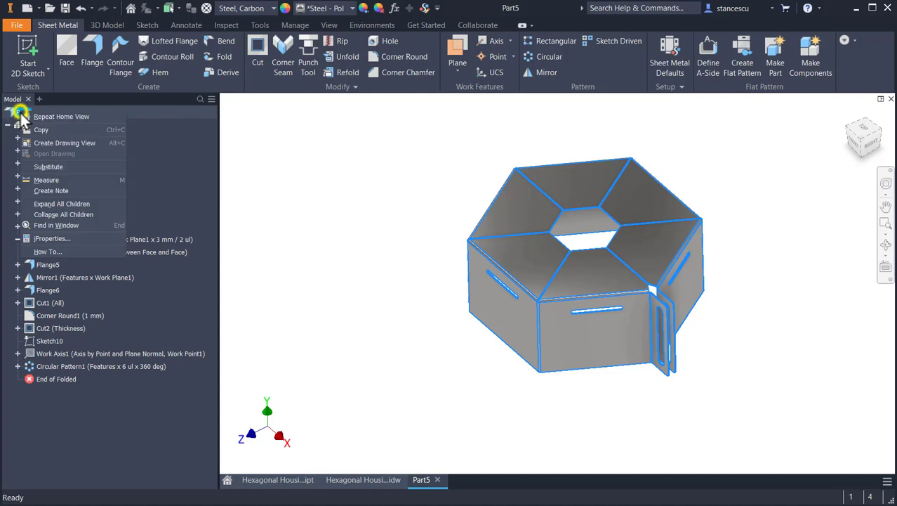
{"action": "left_click", "coordinate": [47, 238]}
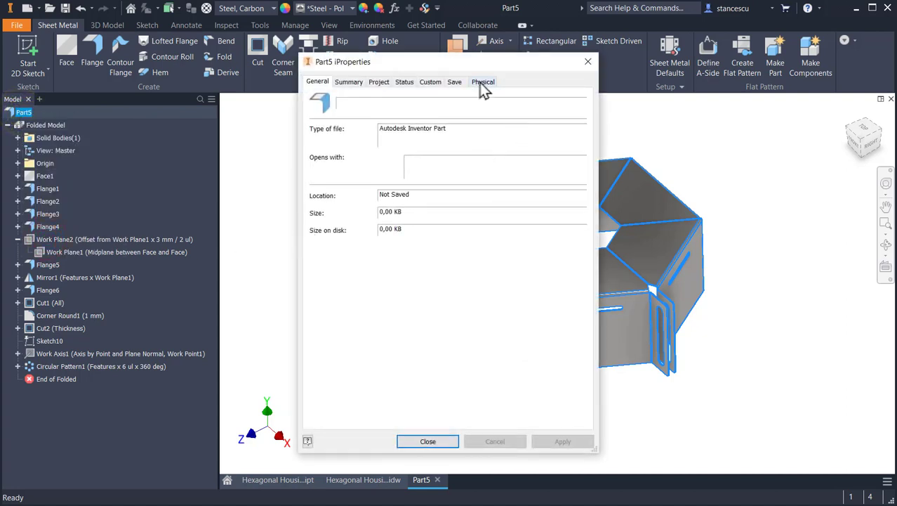
{"action": "left_click", "coordinate": [484, 84]}
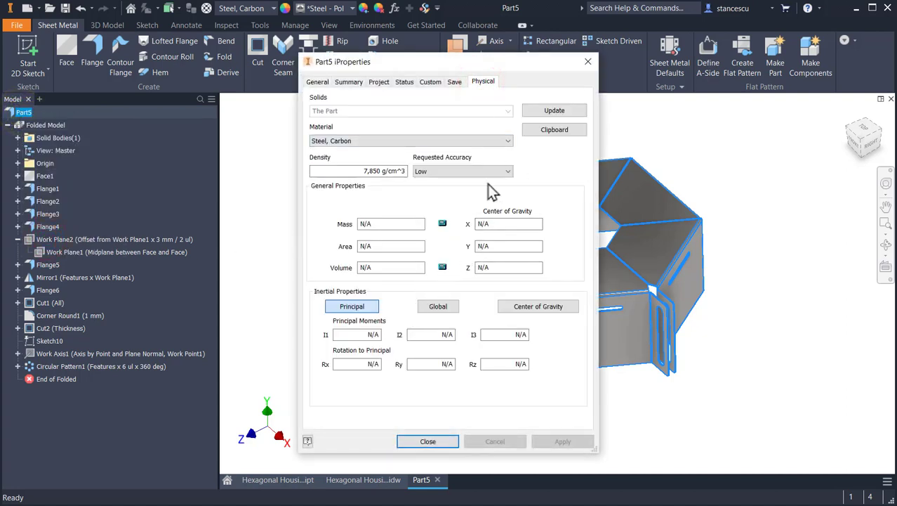
{"action": "left_click", "coordinate": [551, 111]}
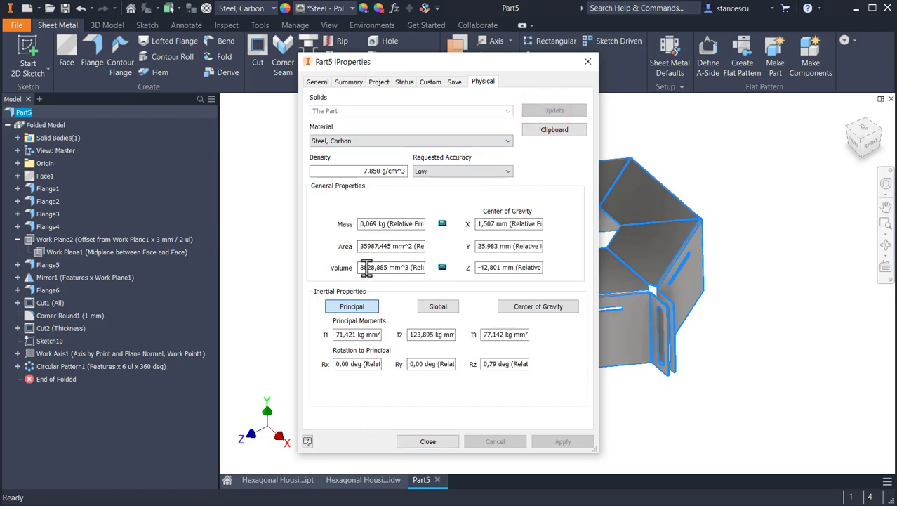
Copy the volume value from the part's physical properties and close the iProperties
{"action": "left_click_drag", "start_coordinate": [362, 267], "coordinate": [415, 270]}
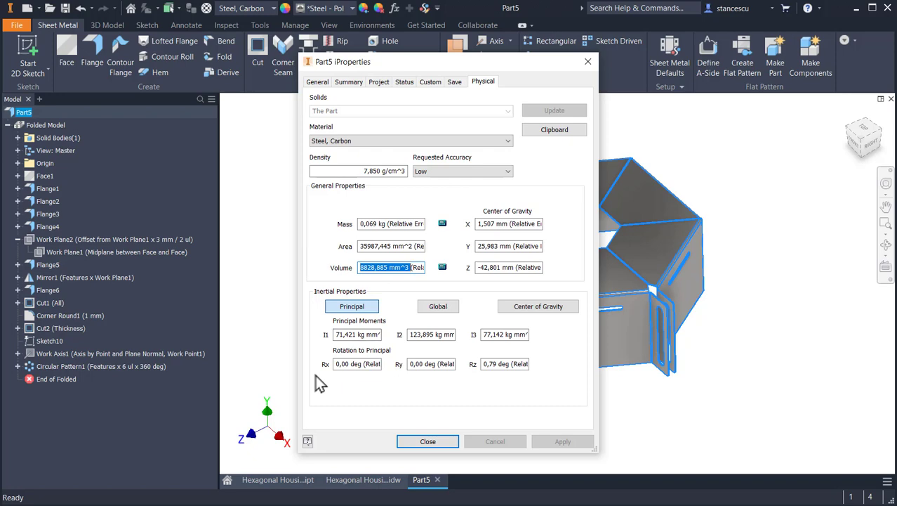
{"action": "key", "text": "ctrl+c"}
{"action": "left_click", "coordinate": [426, 445]}
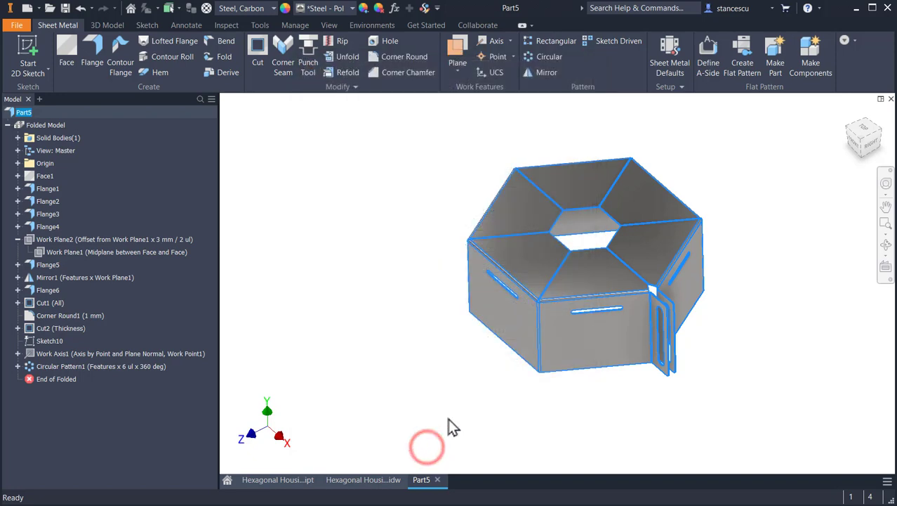
Compare the copied volume with the material note in the Hexagonal Housing drawing by pasting it on a new line, and discard the text edit
{"action": "left_click", "coordinate": [365, 481]}
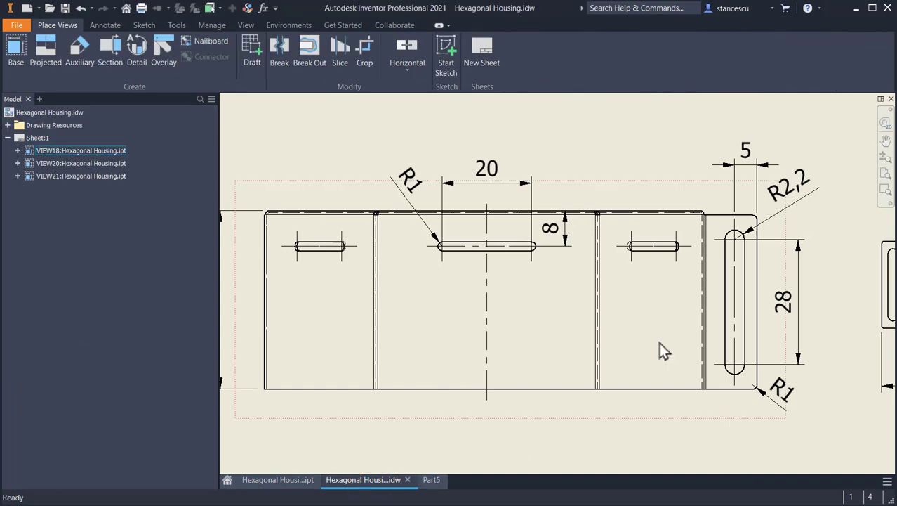
{"action": "key", "text": "Home"}
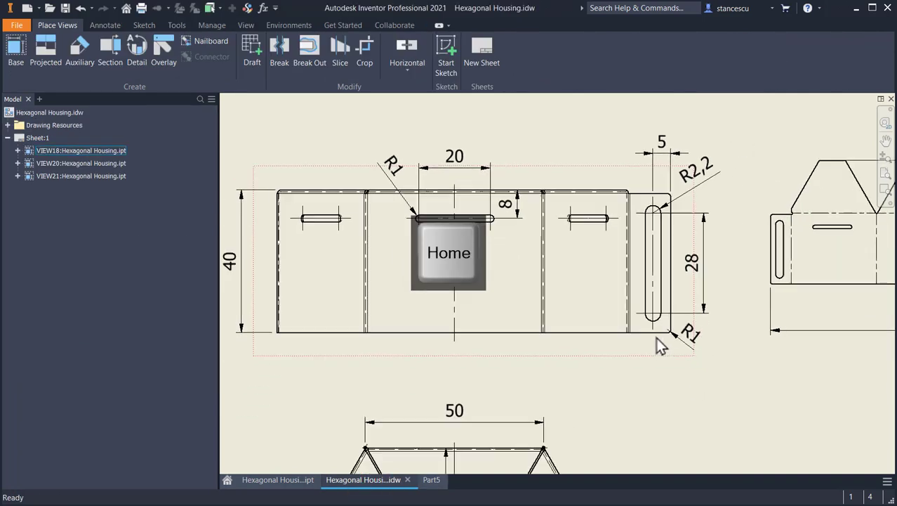
{"action": "left_click", "coordinate": [827, 454]}
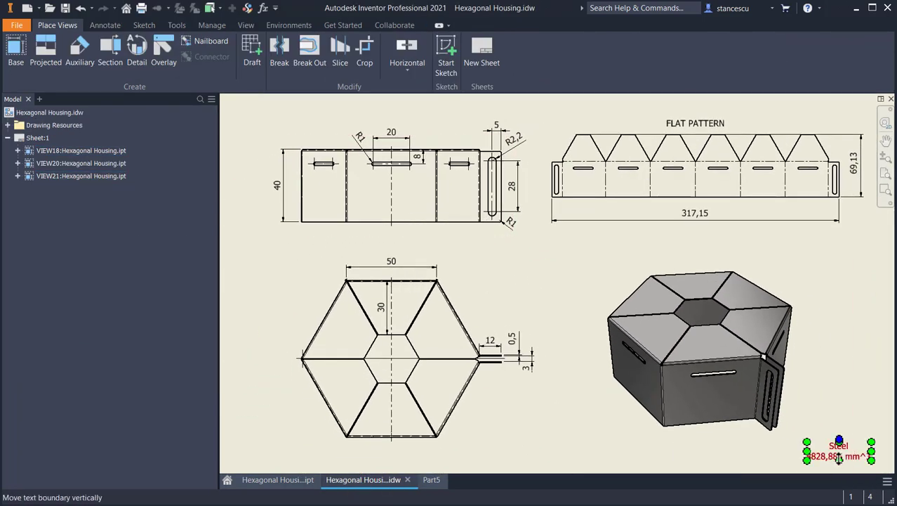
{"action": "double_click", "coordinate": [838, 457]}
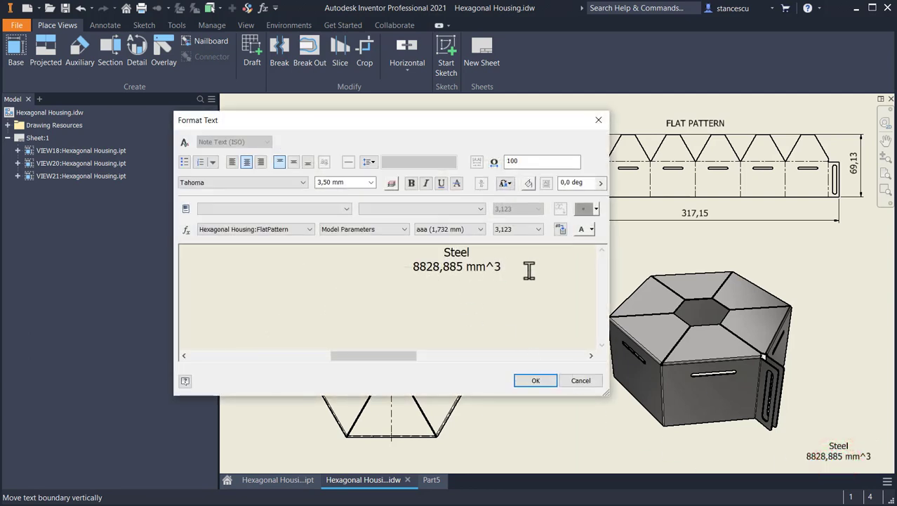
{"action": "key", "text": "Return"}
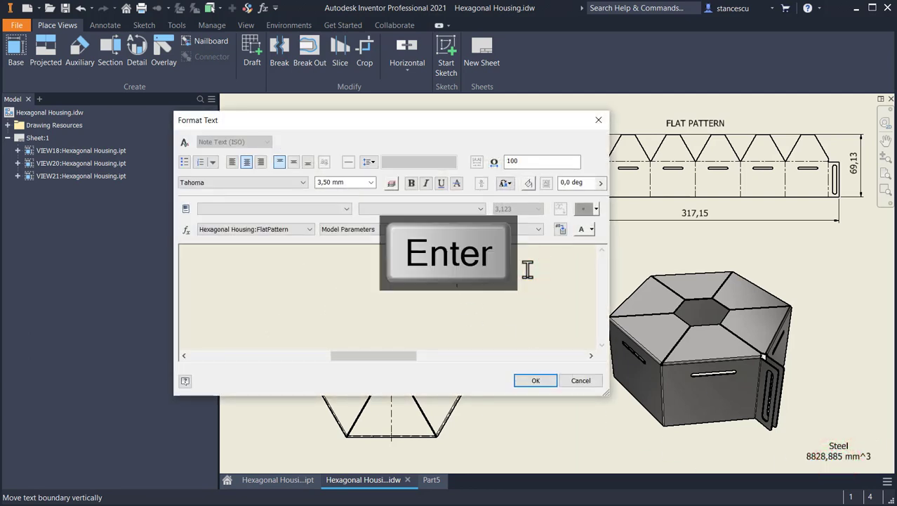
{"action": "key", "text": "ctrl+v"}
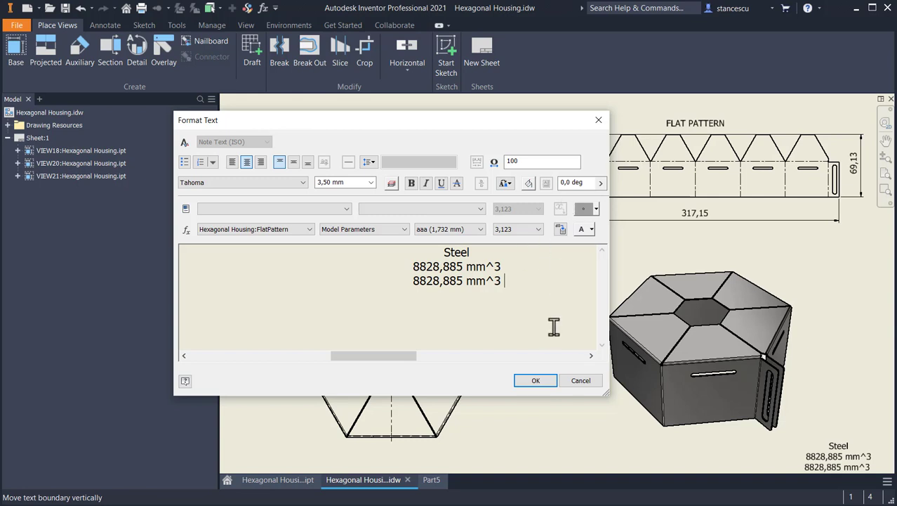
{"action": "left_click", "coordinate": [580, 380]}
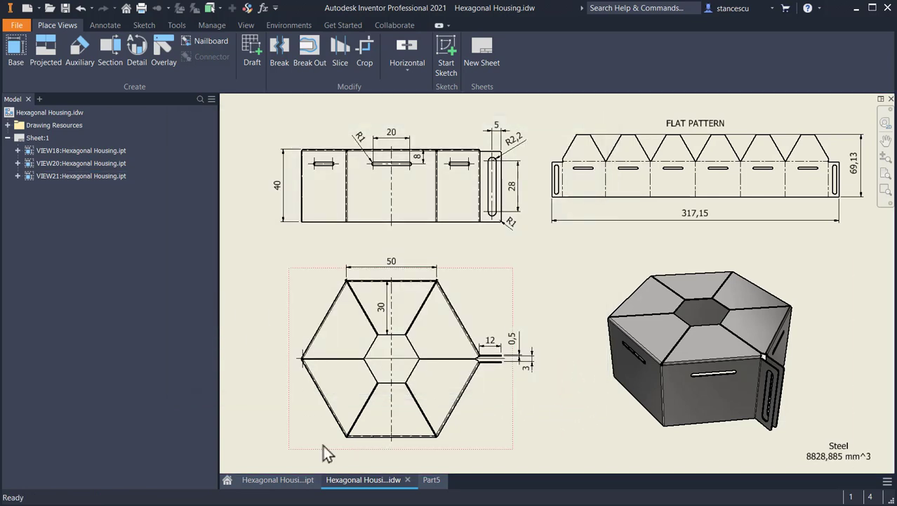
Return to the Part5 model, clear the selection and restore the home view
{"action": "left_click", "coordinate": [431, 480]}
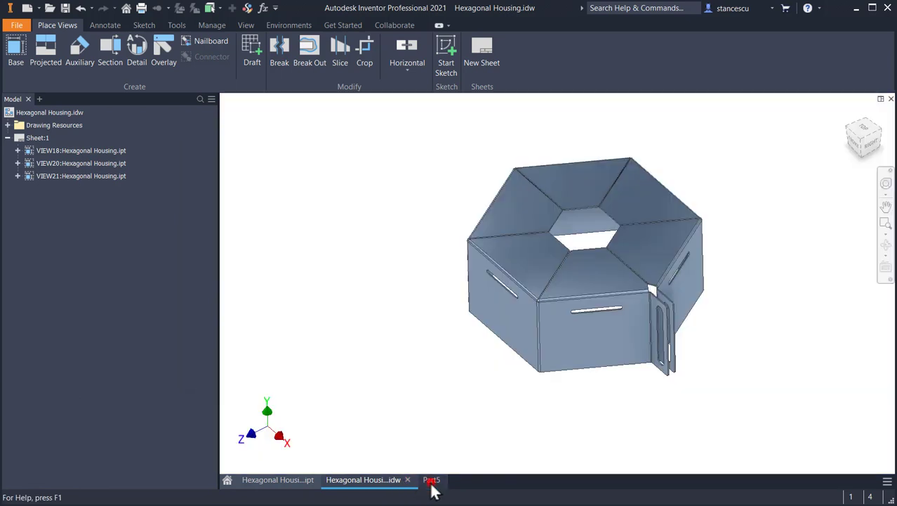
{"action": "left_click", "coordinate": [415, 314]}
{"action": "key", "text": "F6"}
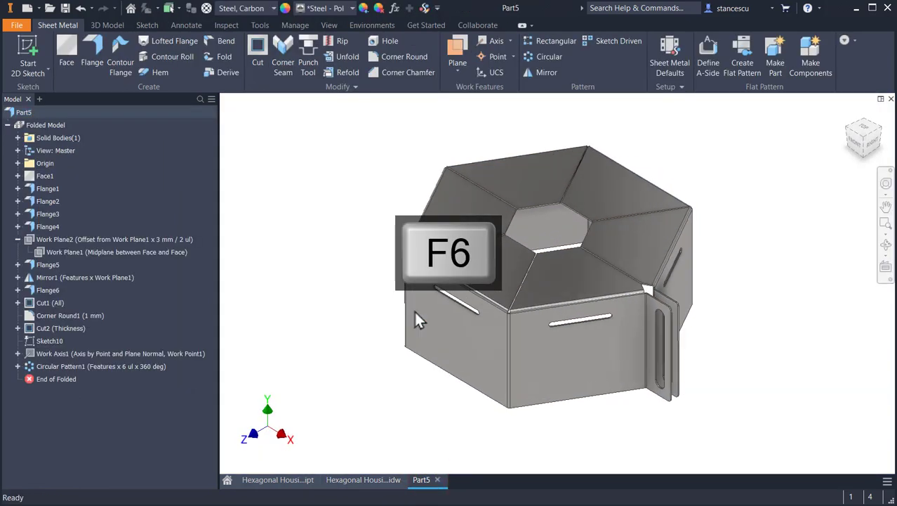